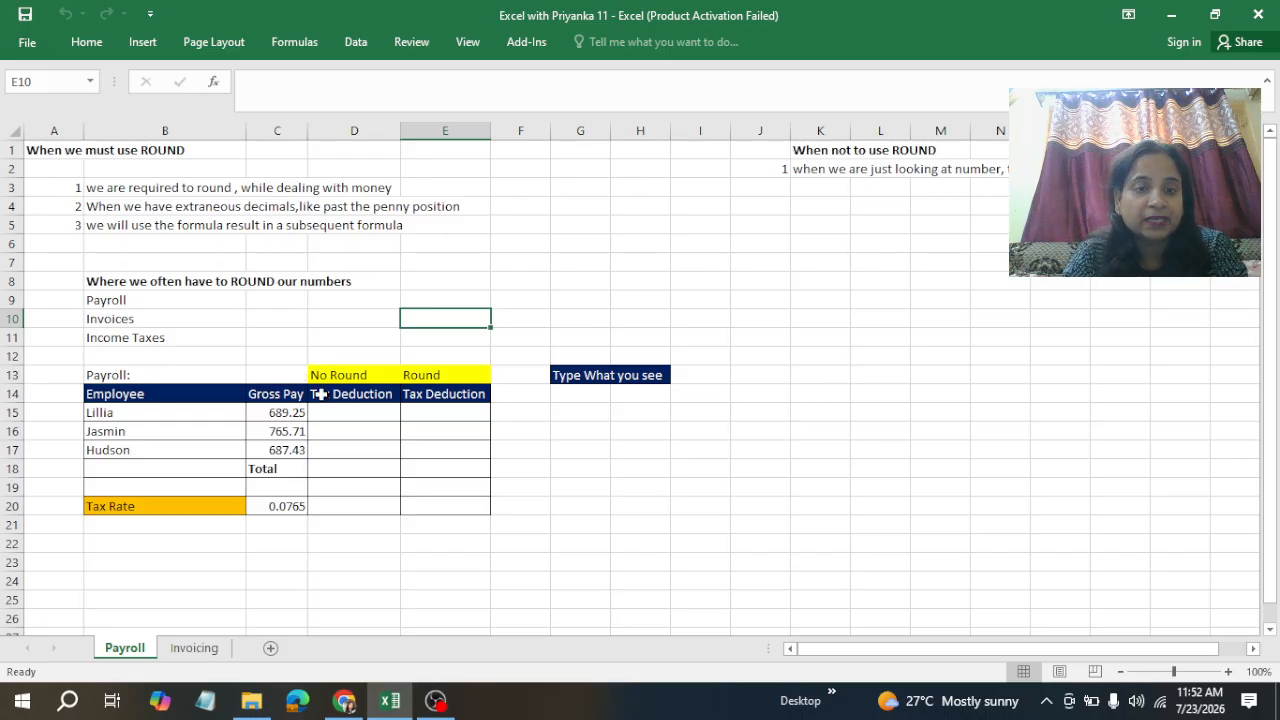
Step: Enter the formula =C15*$C$20 in Lillia's No Round Tax Deduction cell, locking the tax rate reference
left_click(347, 410)
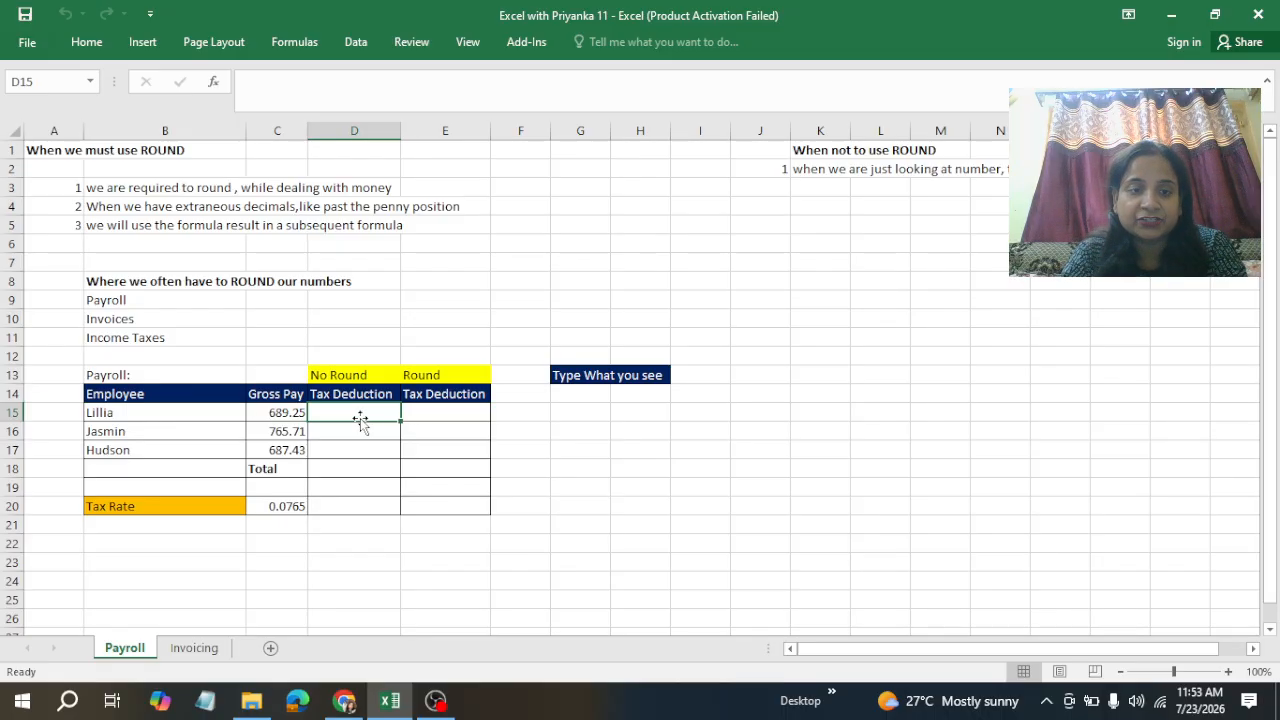
left_click(295, 508)
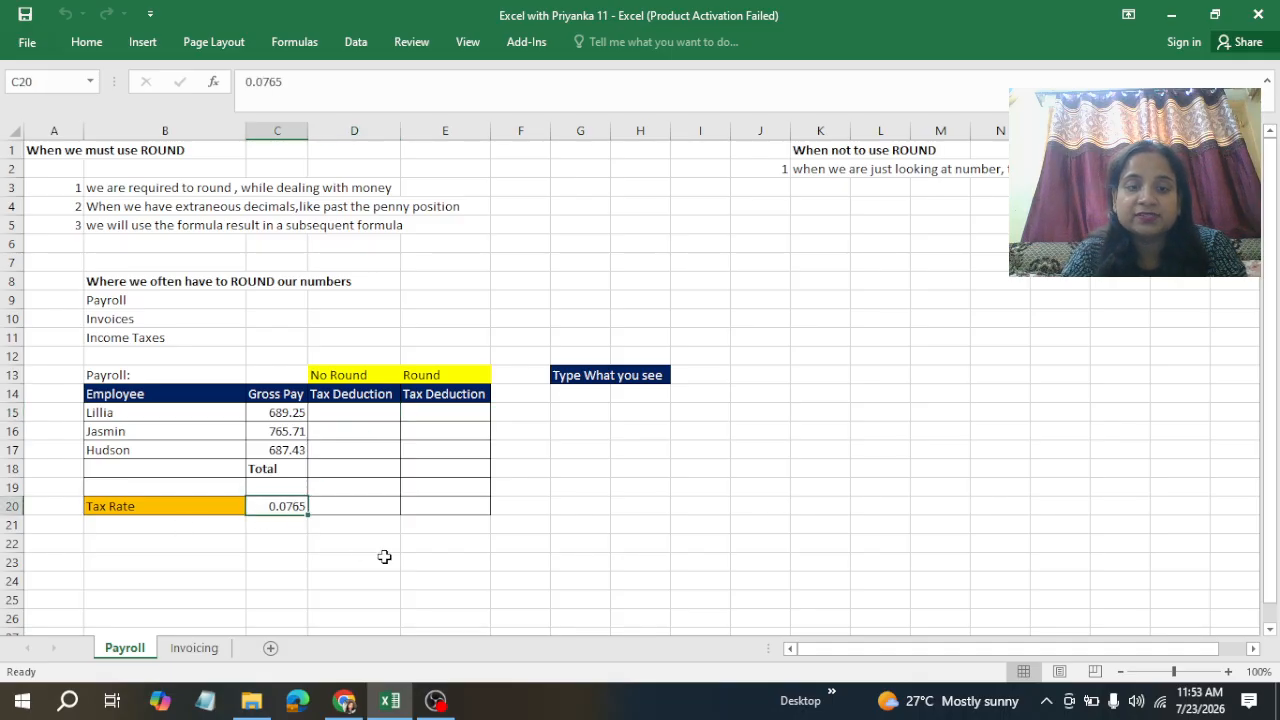
left_click(354, 414)
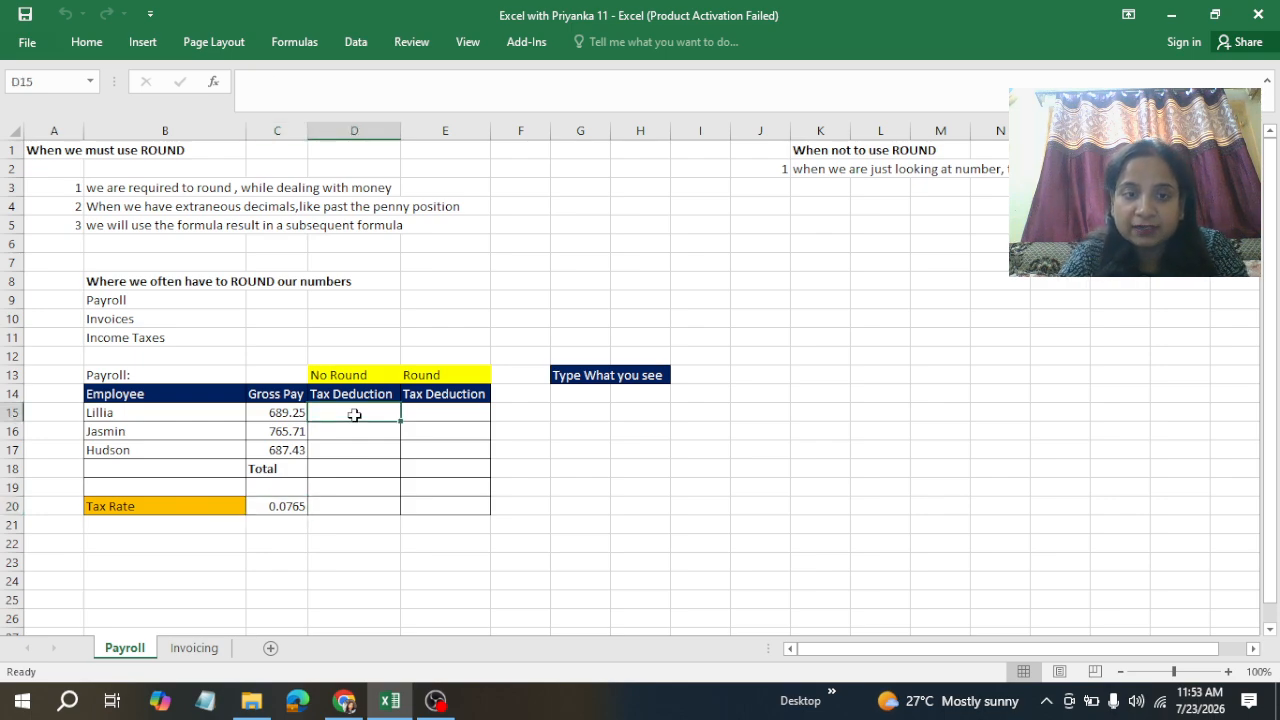
type("=")
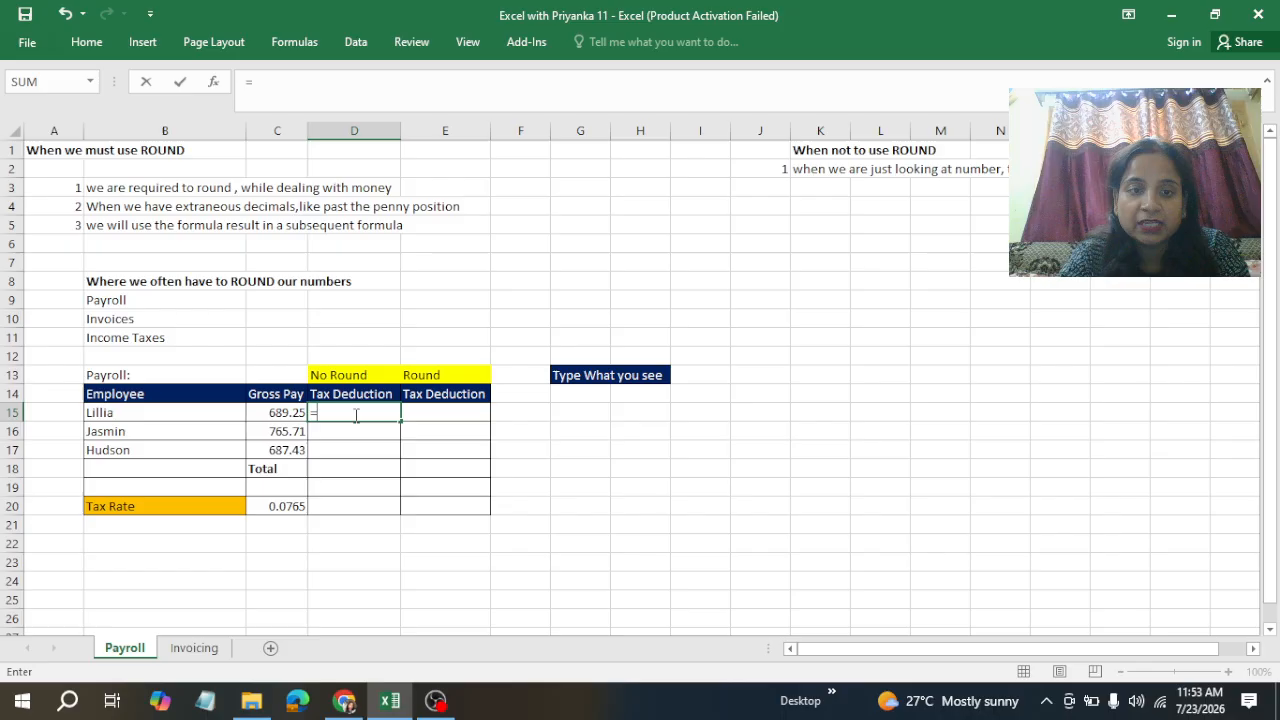
left_click(277, 410)
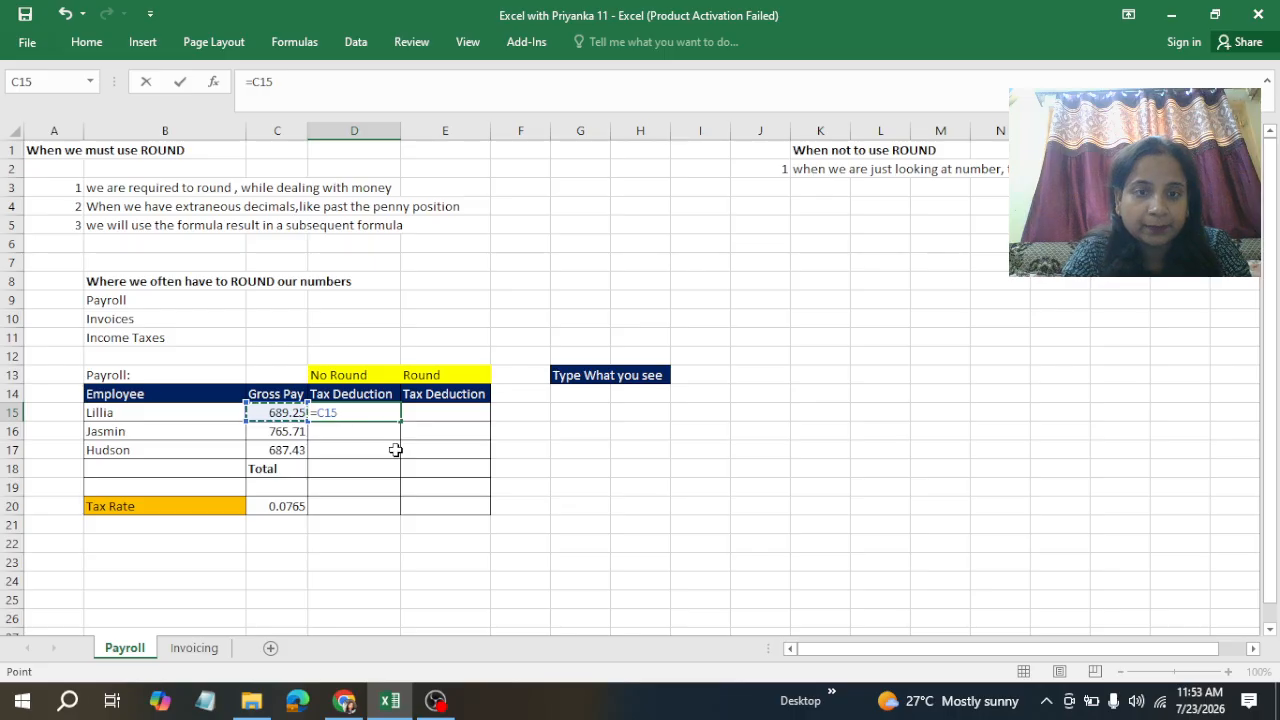
type("*")
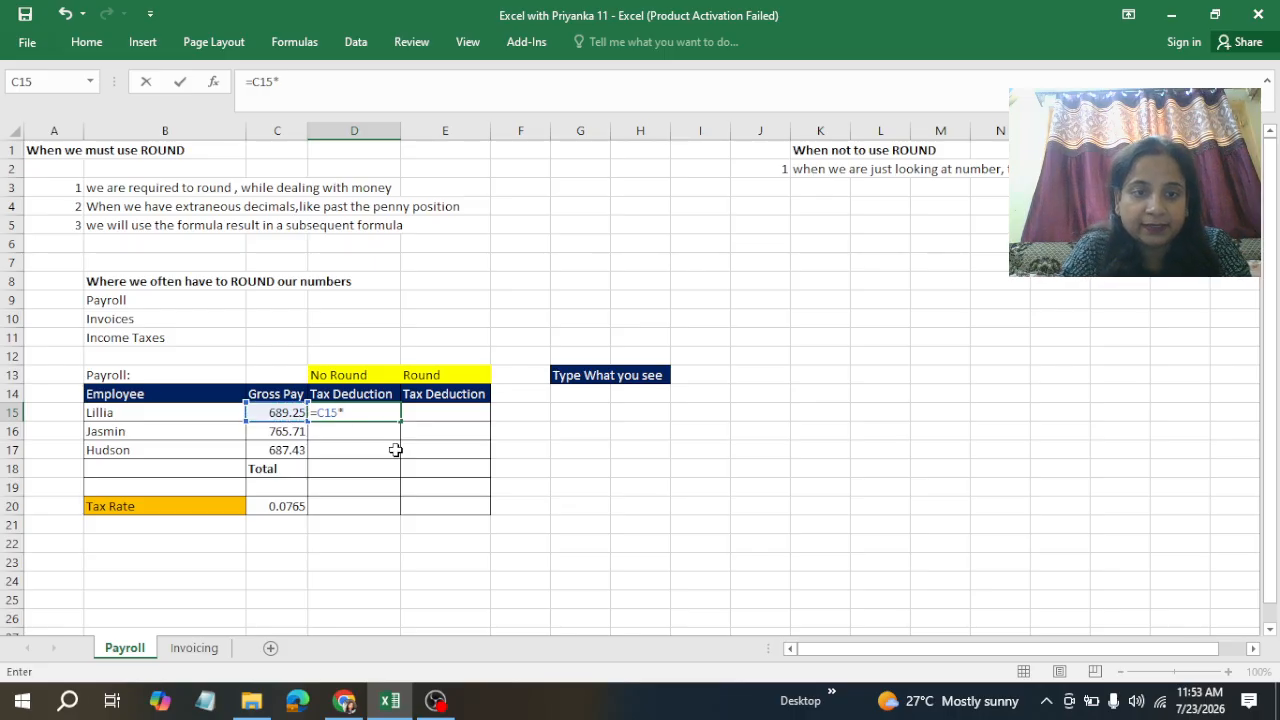
left_click(288, 512)
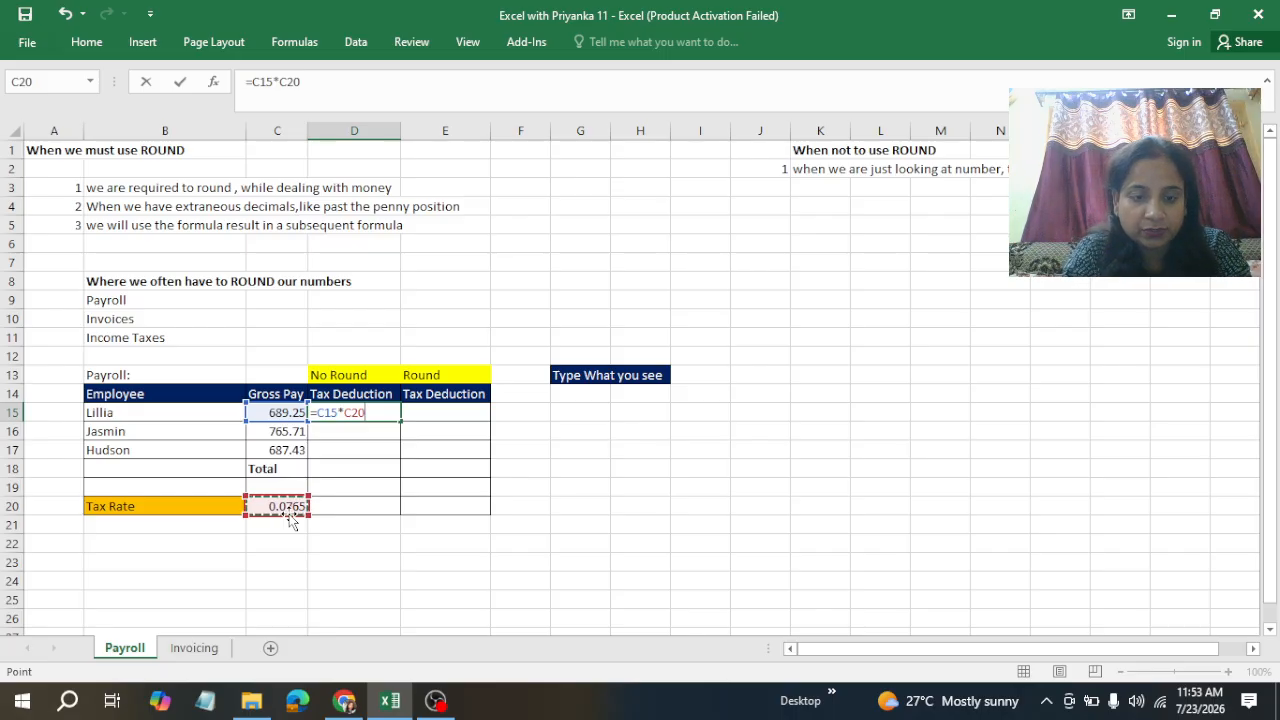
key("F4")
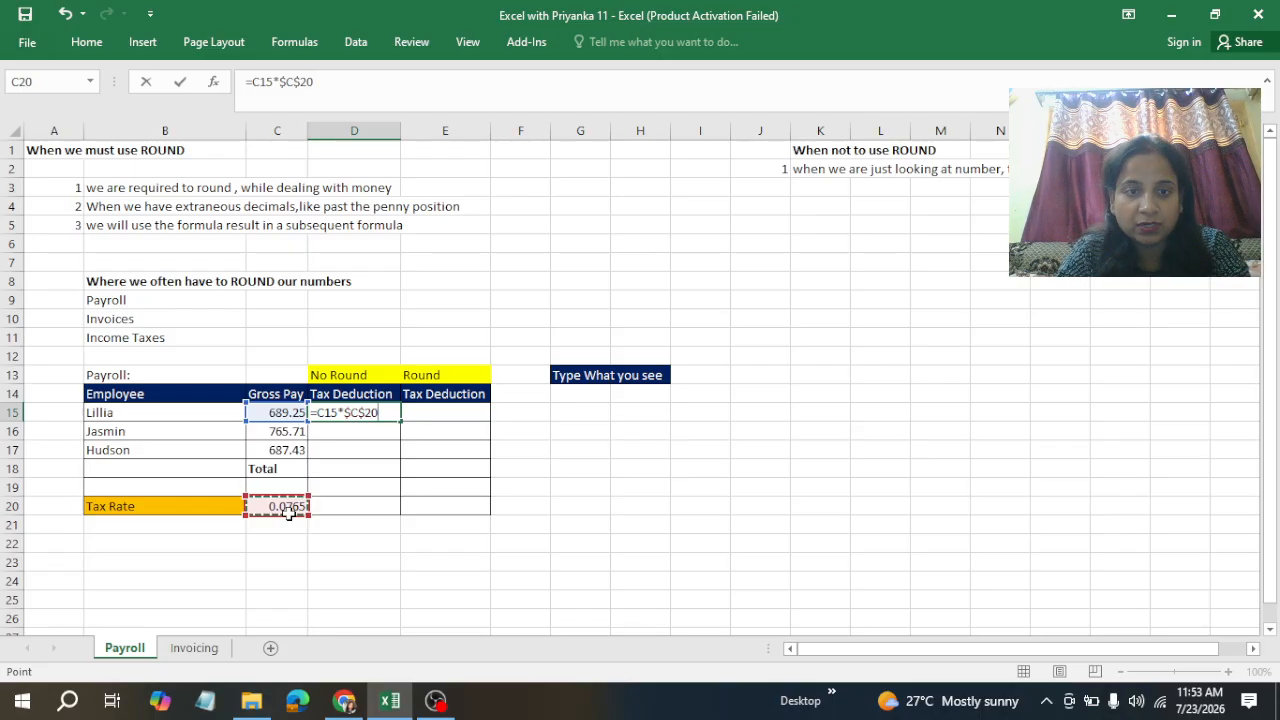
key("ctrl+Return")
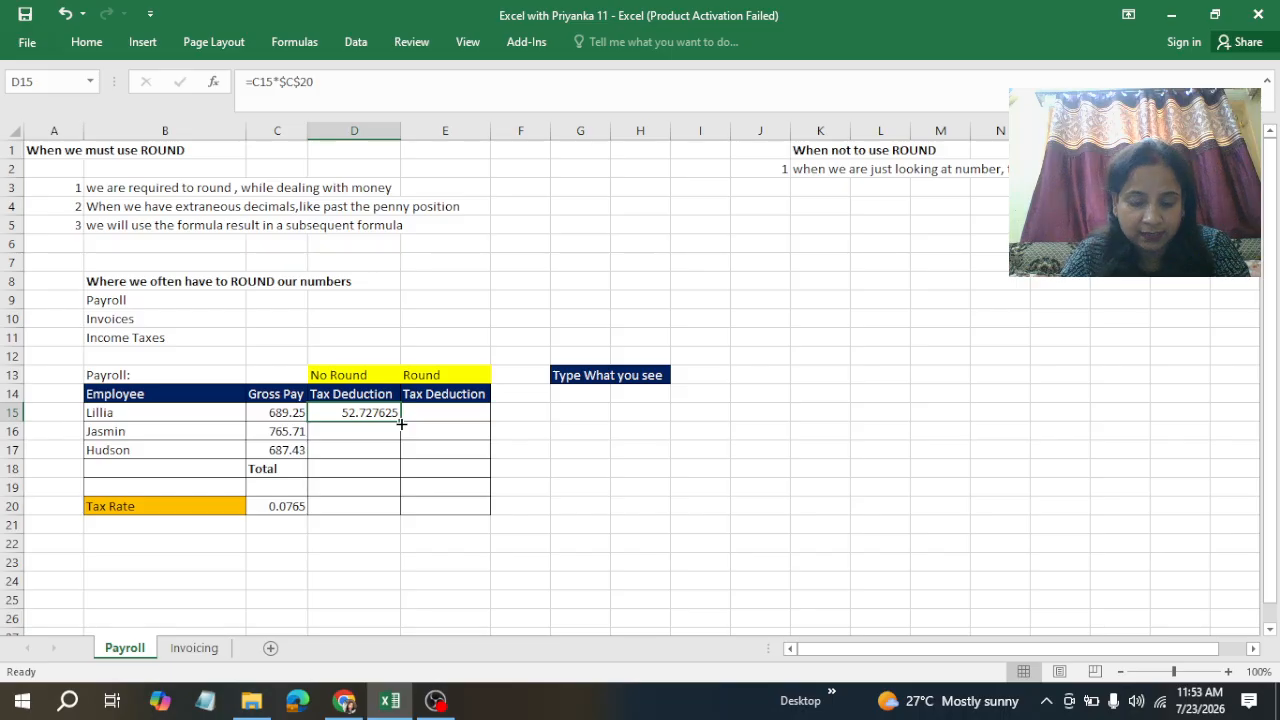
Step: Fill the formula down to Hudson's row and total the No Round deductions with =SUM(D15:D17)
left_click_drag(401, 424, 399, 463)
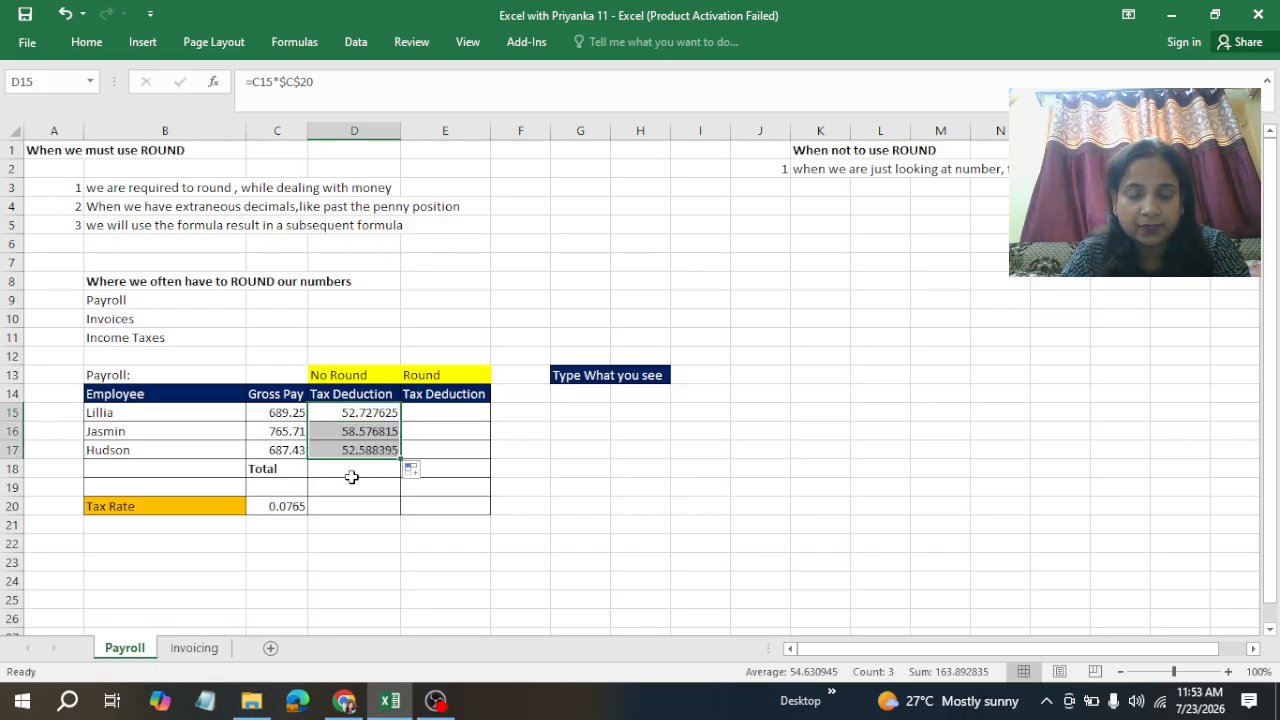
left_click(349, 471)
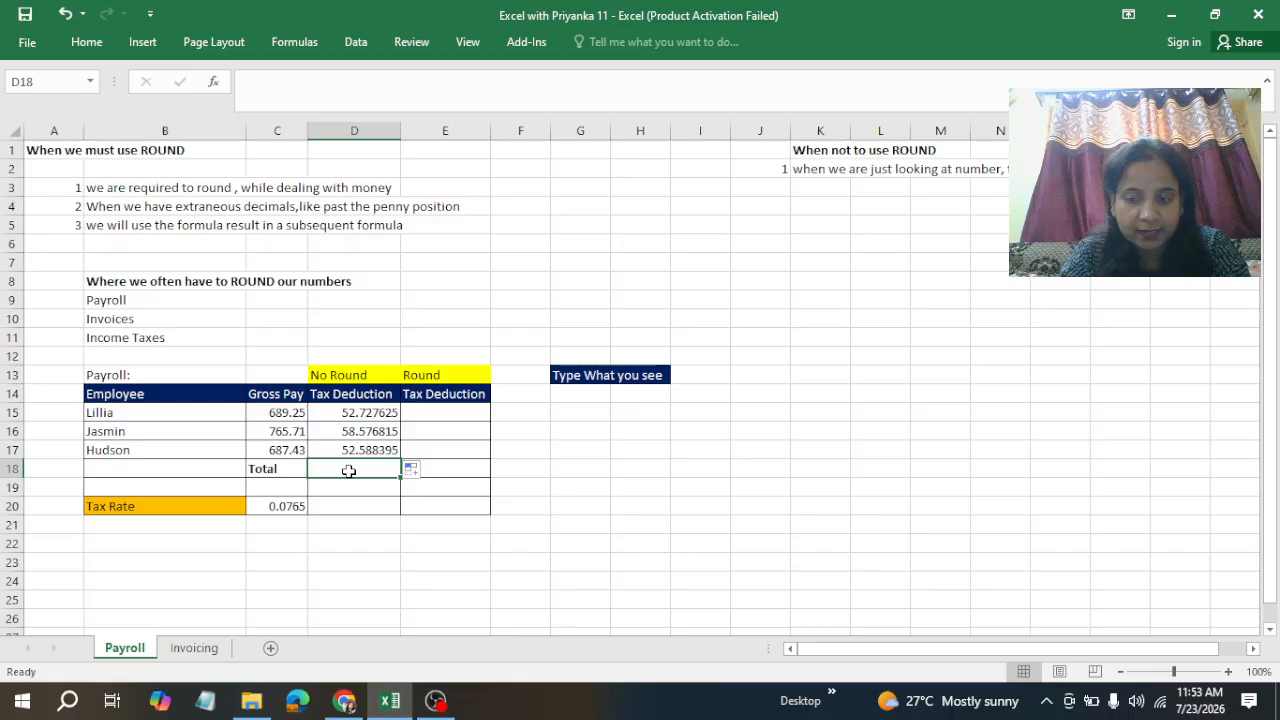
key("alt+equal")
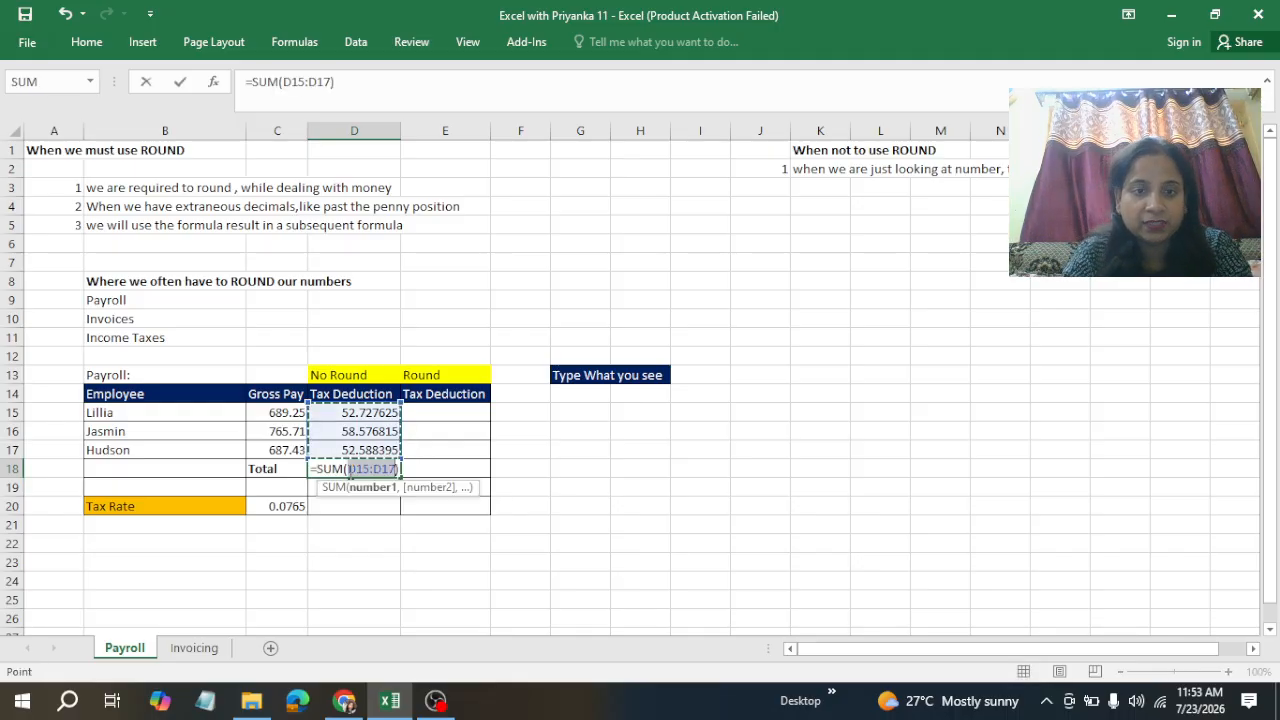
key("ctrl+Return")
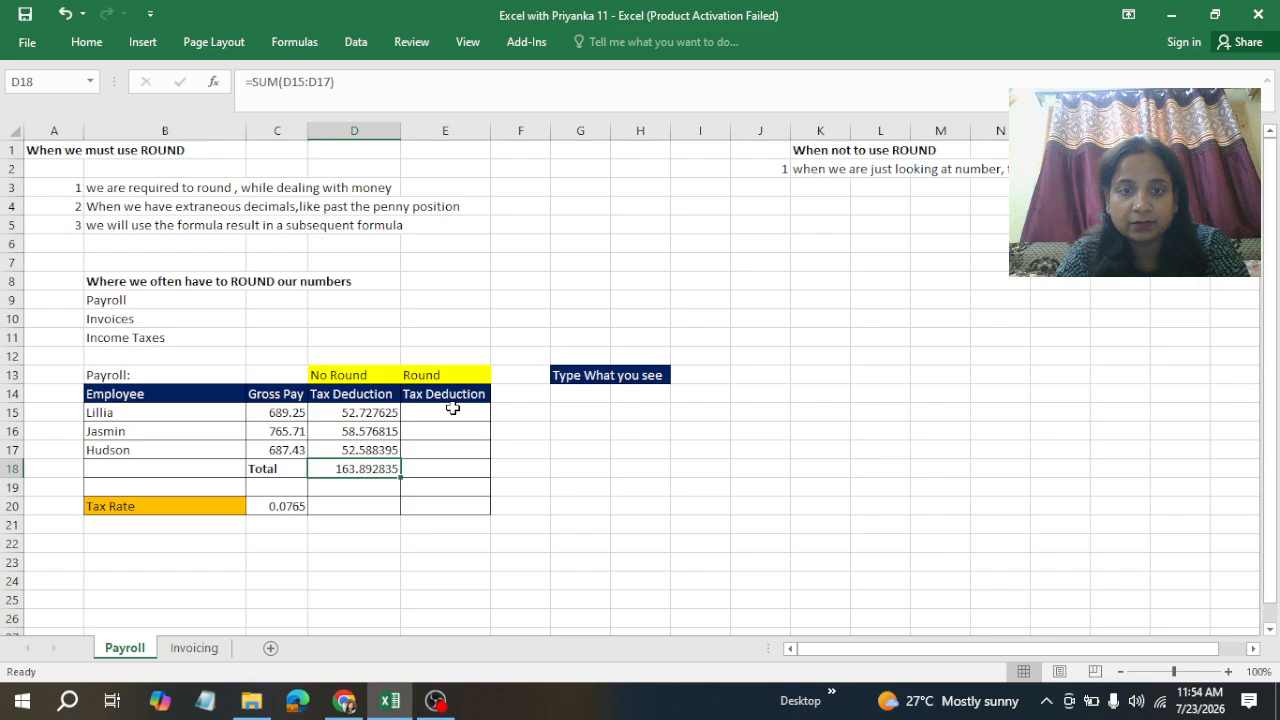
Step: Format the No Round total cell as Number with 2 decimal places
left_click(607, 375)
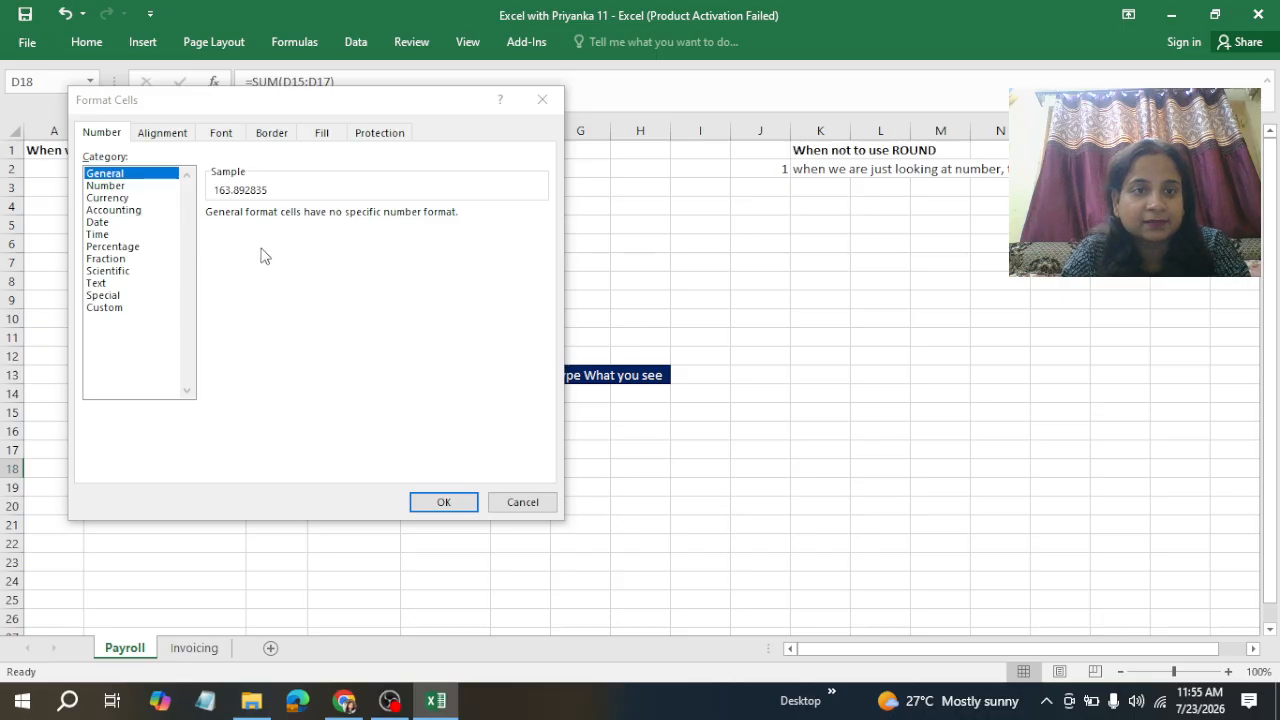
left_click(117, 187)
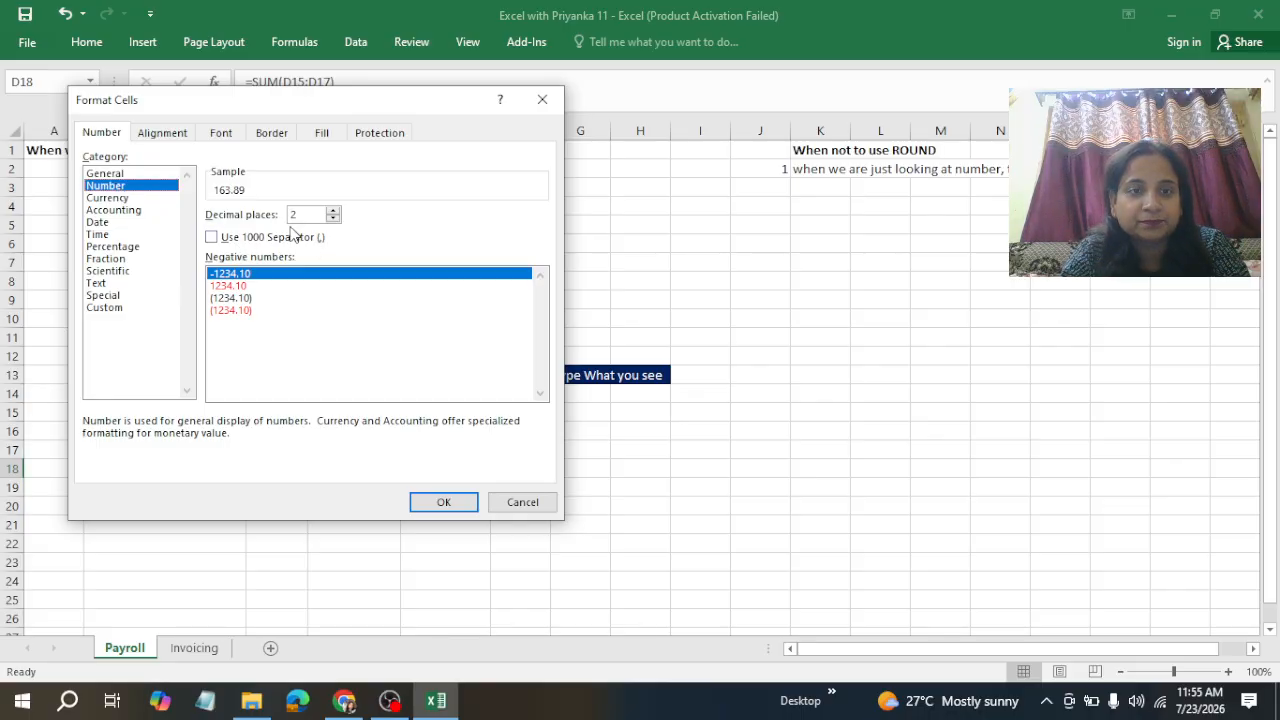
left_click(333, 220)
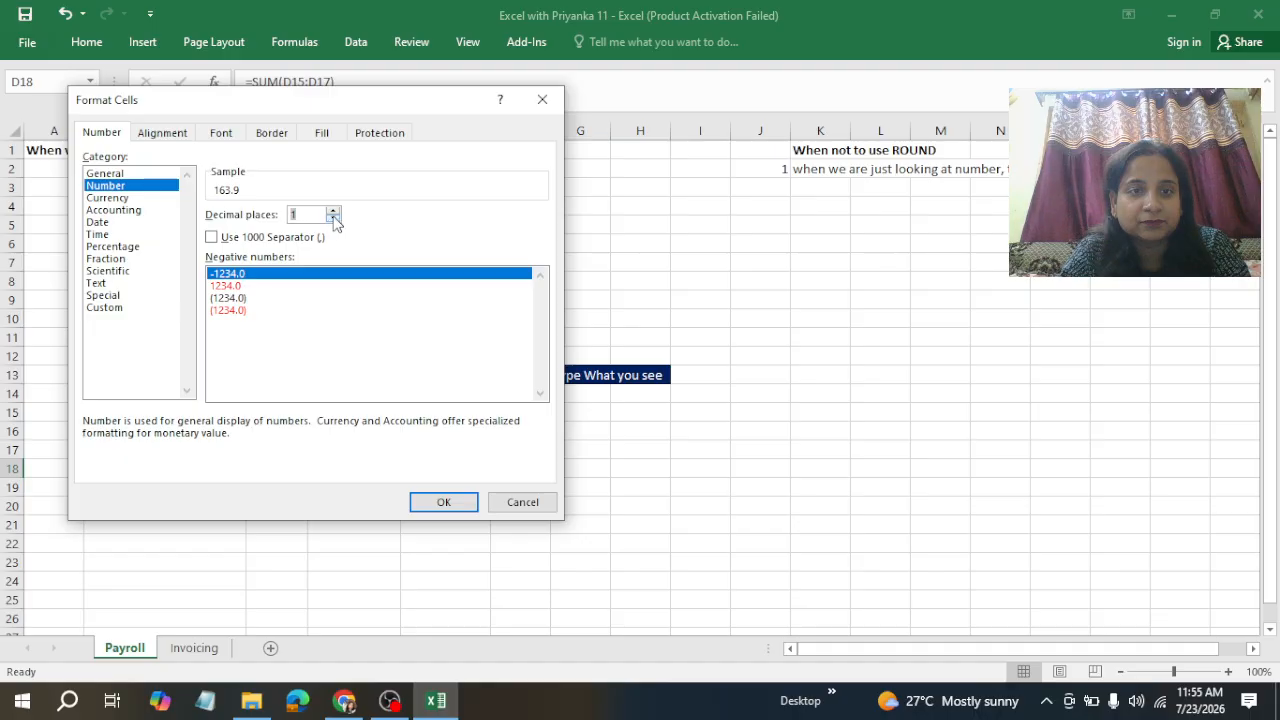
left_click(333, 212)
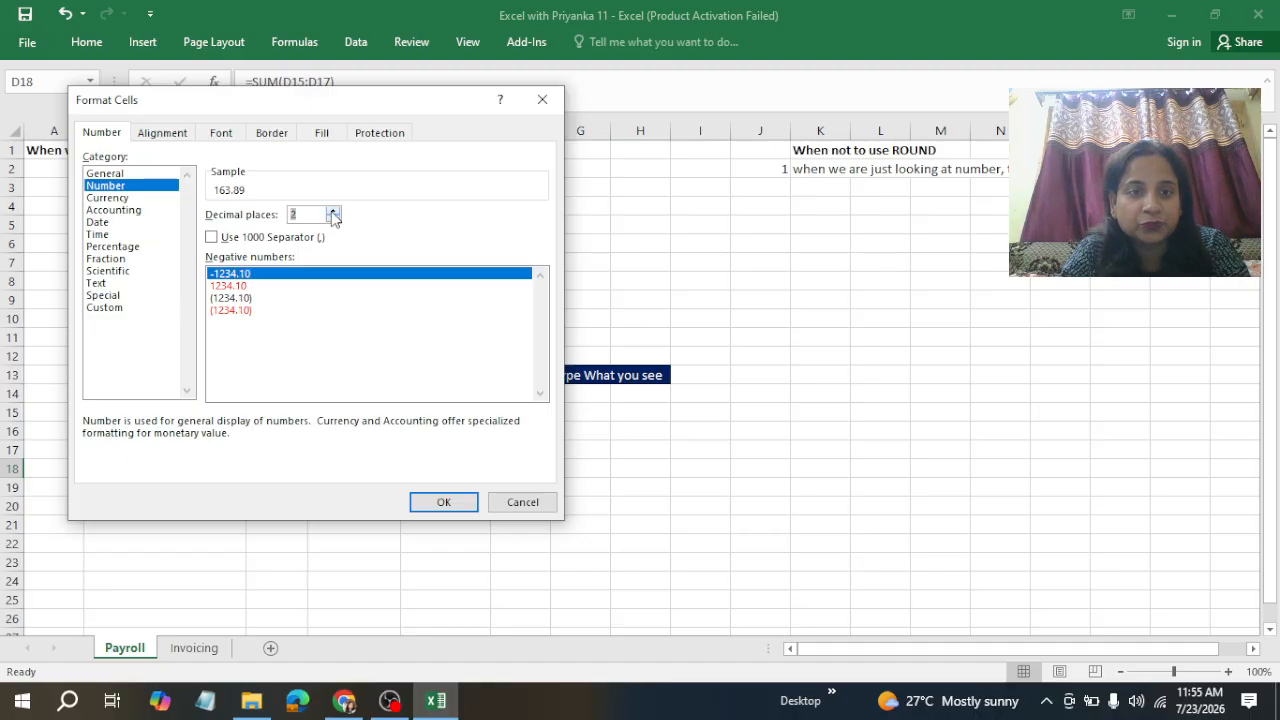
left_click(445, 505)
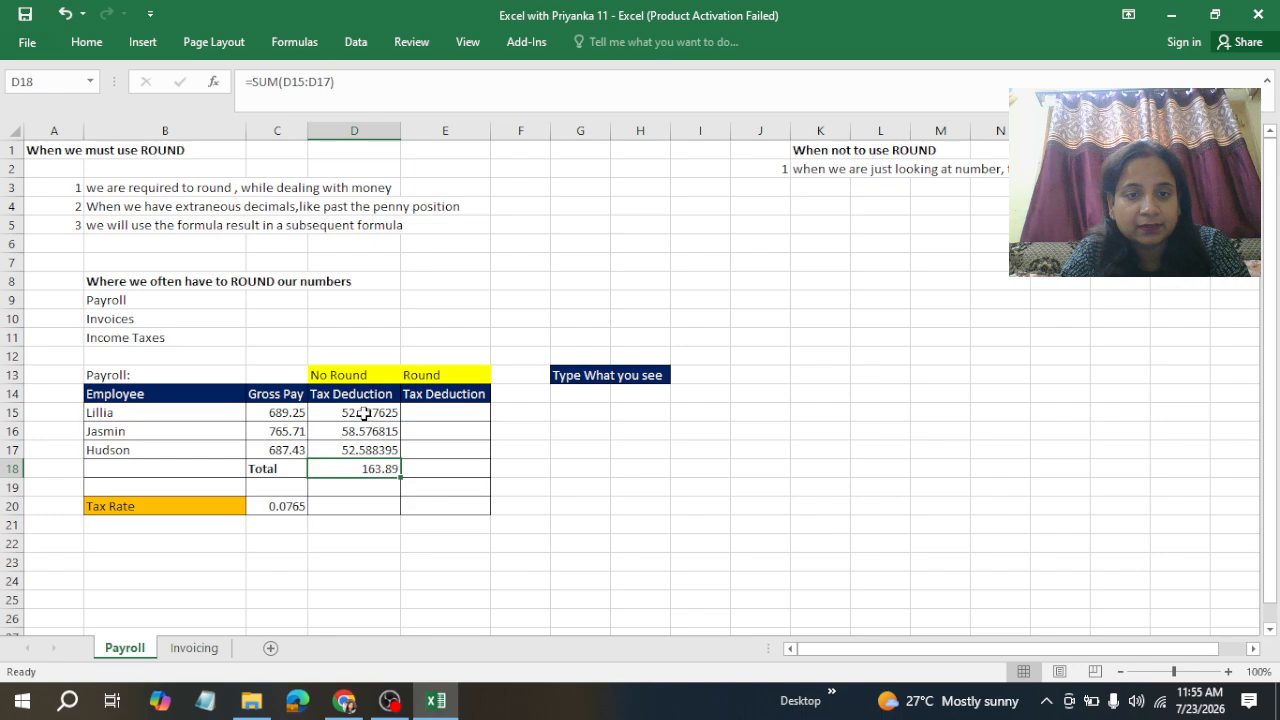
Step: Format the three No Round tax deduction cells as Number with 2 decimal places
left_click_drag(363, 413, 365, 450)
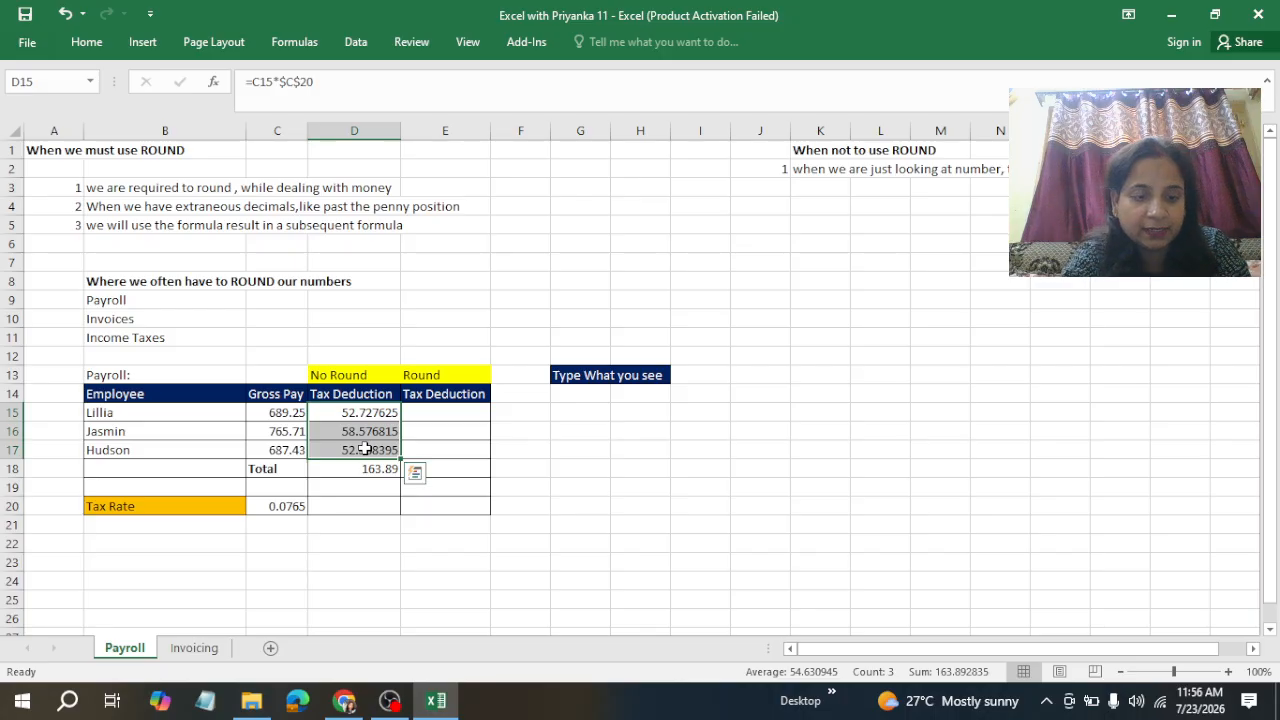
key("ctrl+1")
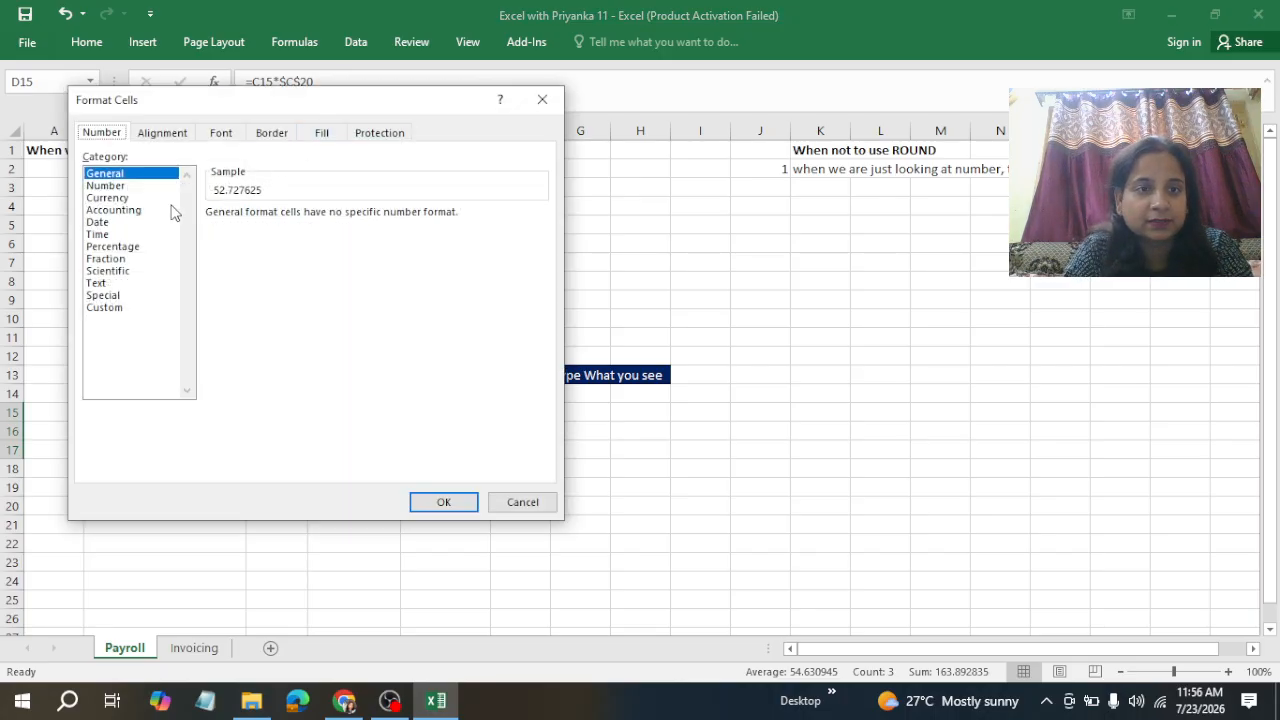
left_click(116, 188)
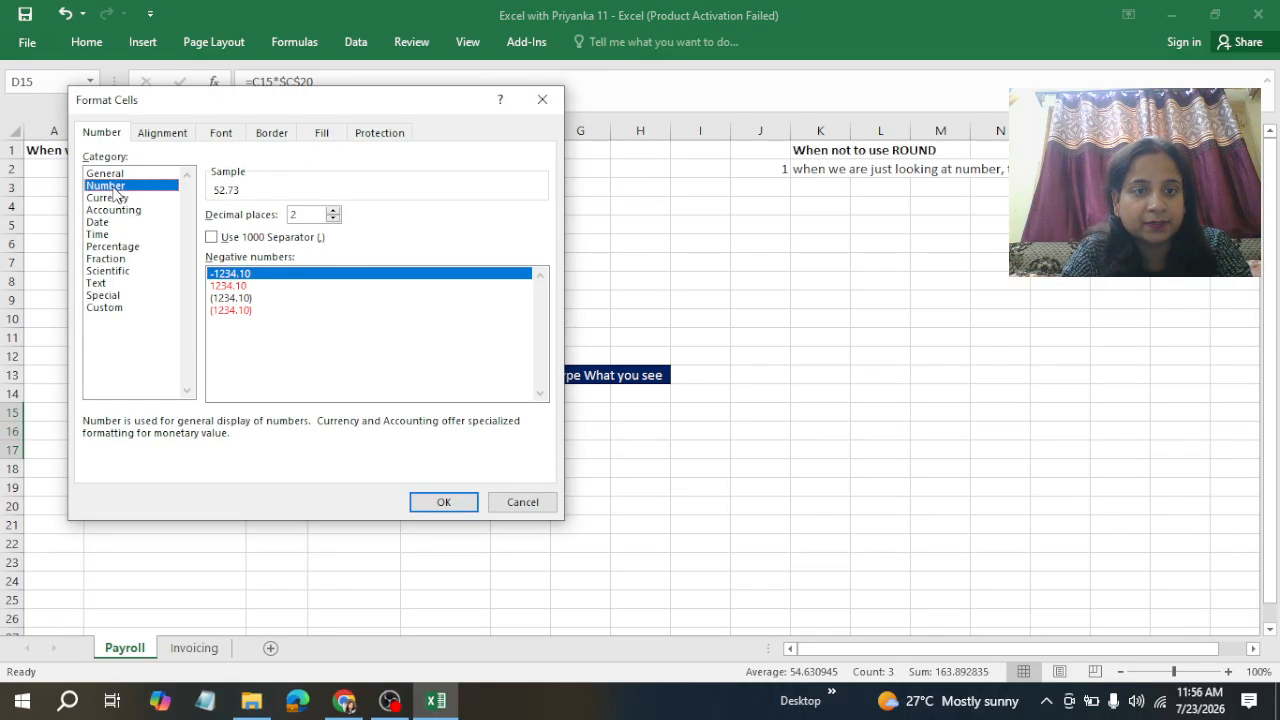
left_click(443, 503)
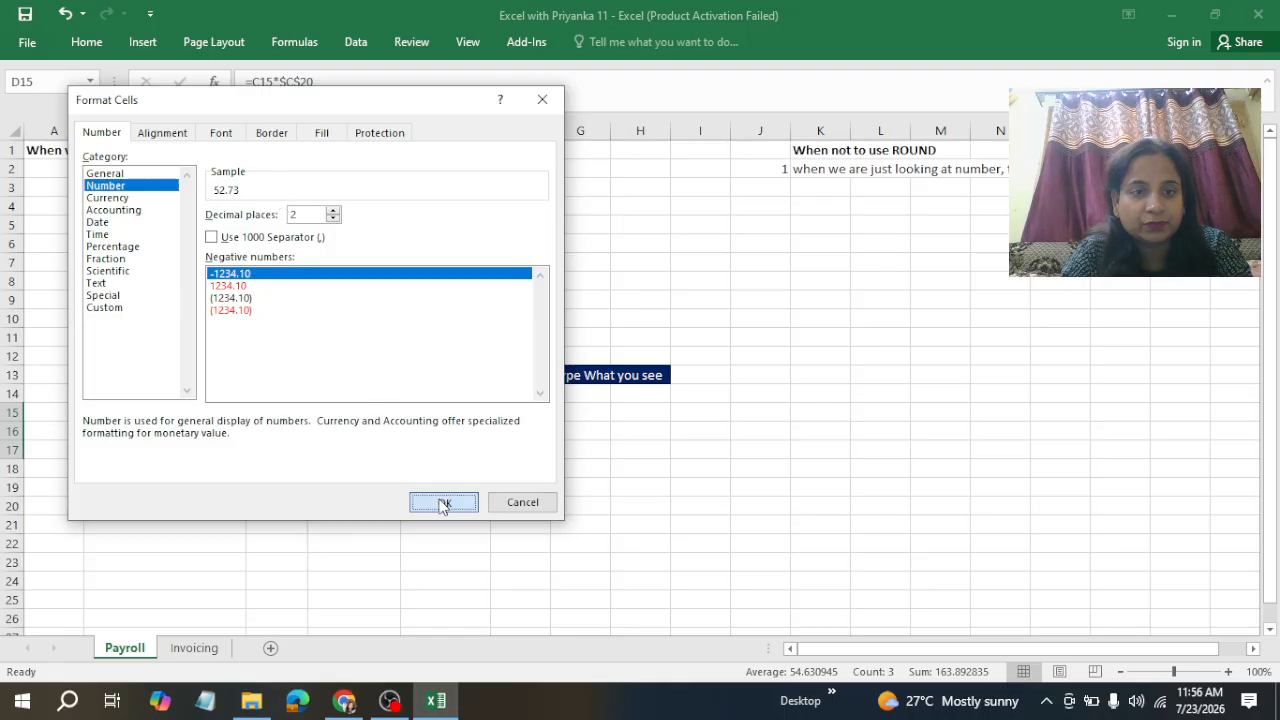
left_click(603, 488)
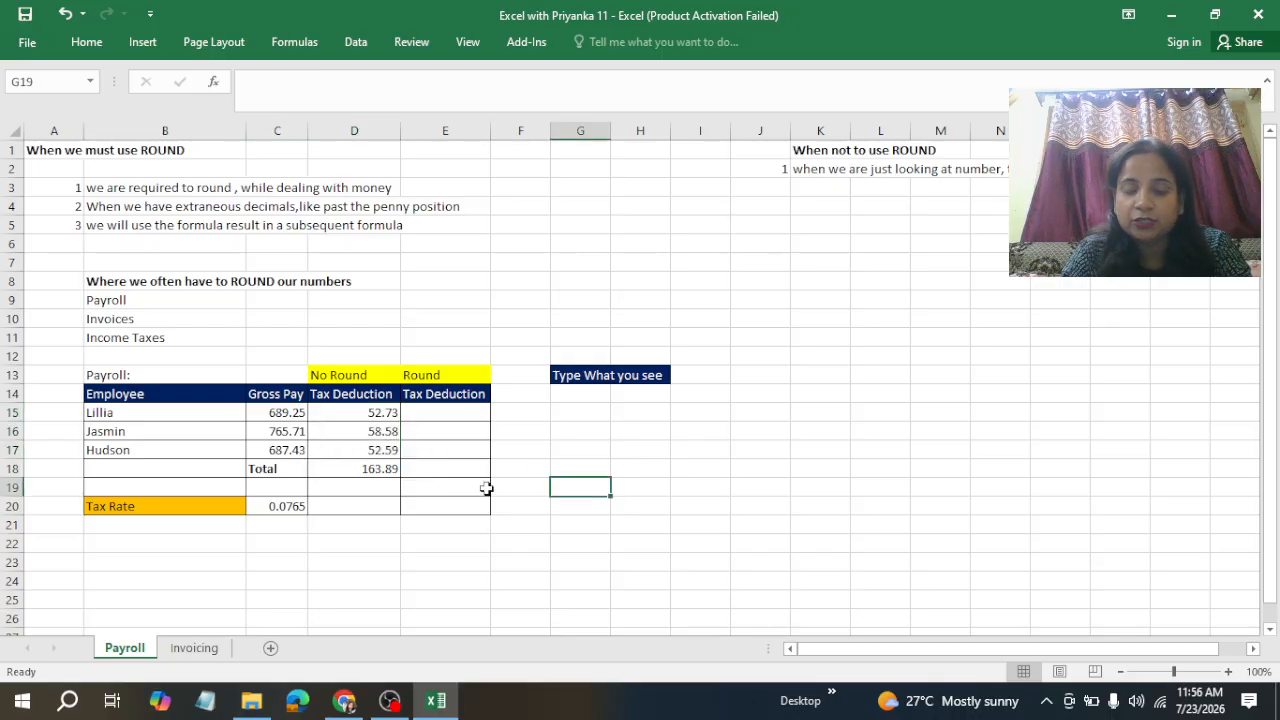
left_click(372, 470)
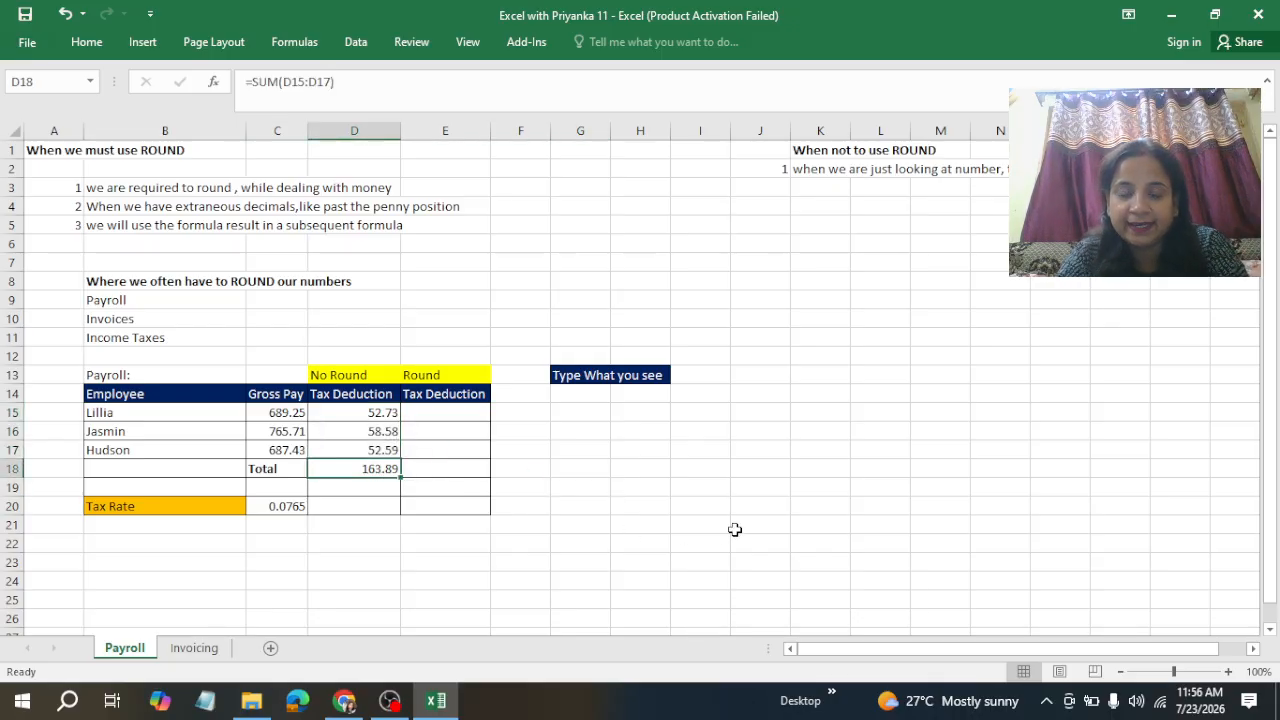
Step: Enter =ROUND(C15*$C$20,2) in Lillia's Round Tax Deduction cell
left_click(429, 415)
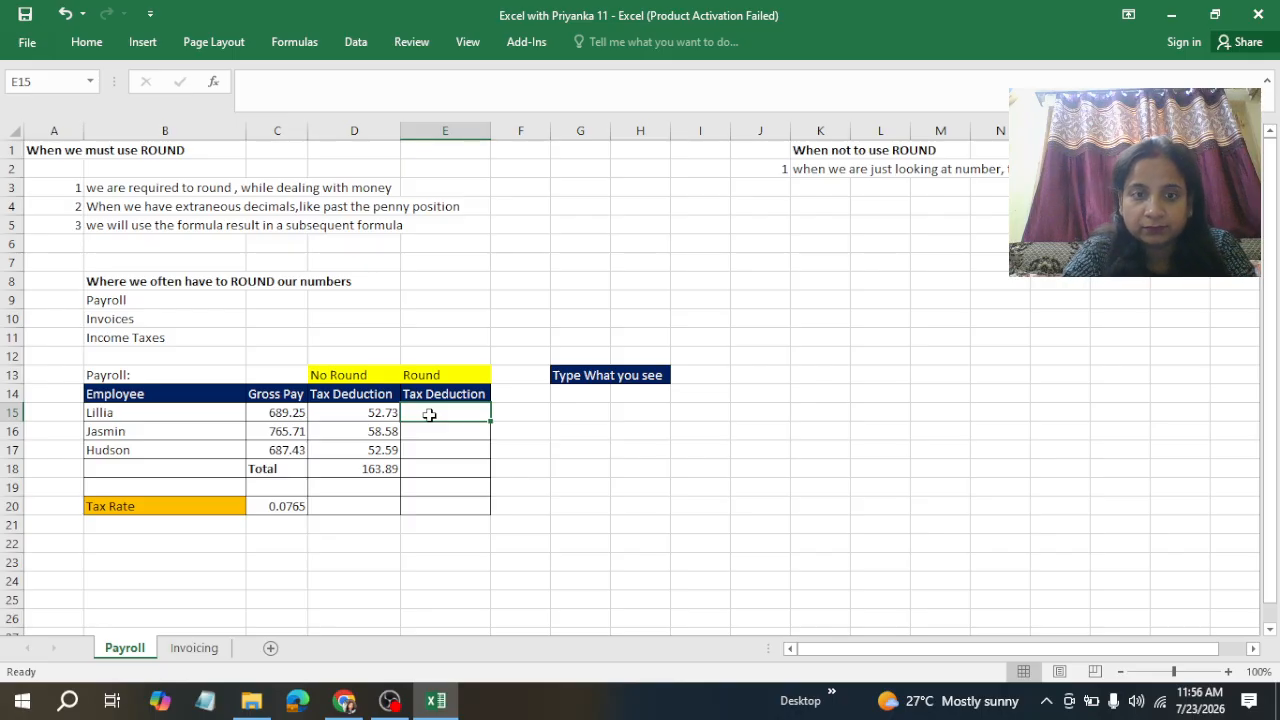
type("=round")
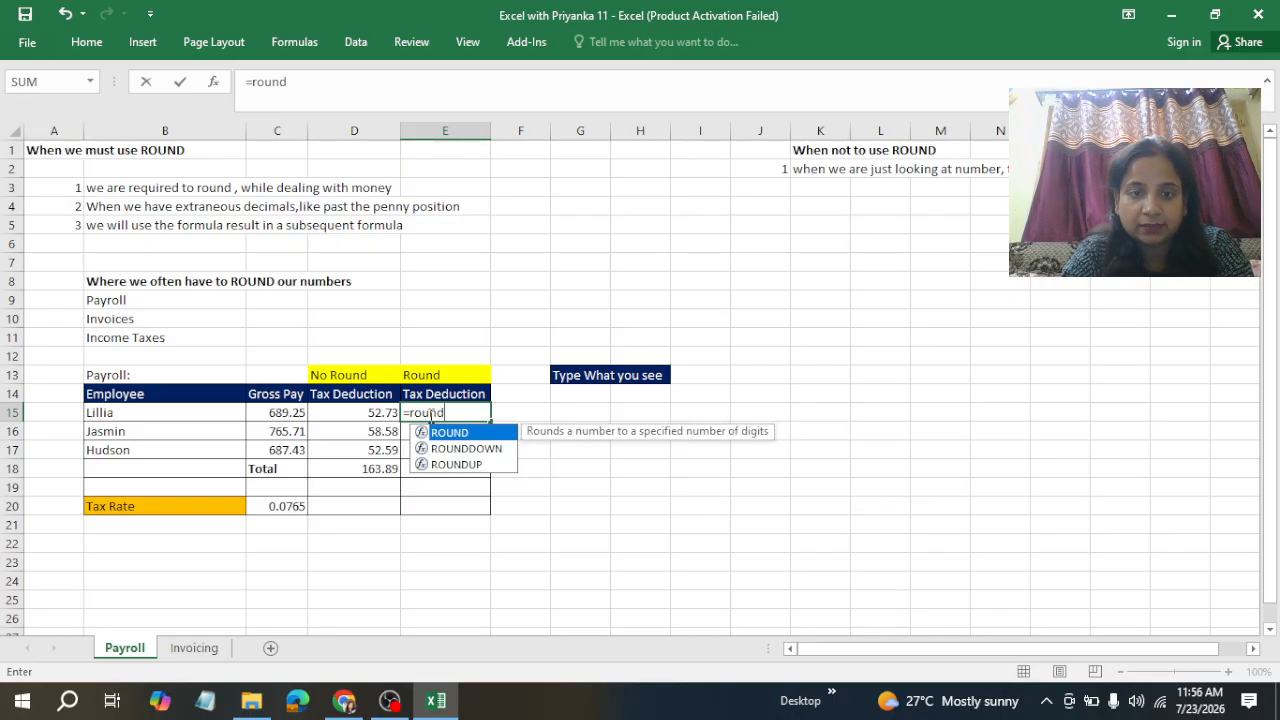
double_click(455, 431)
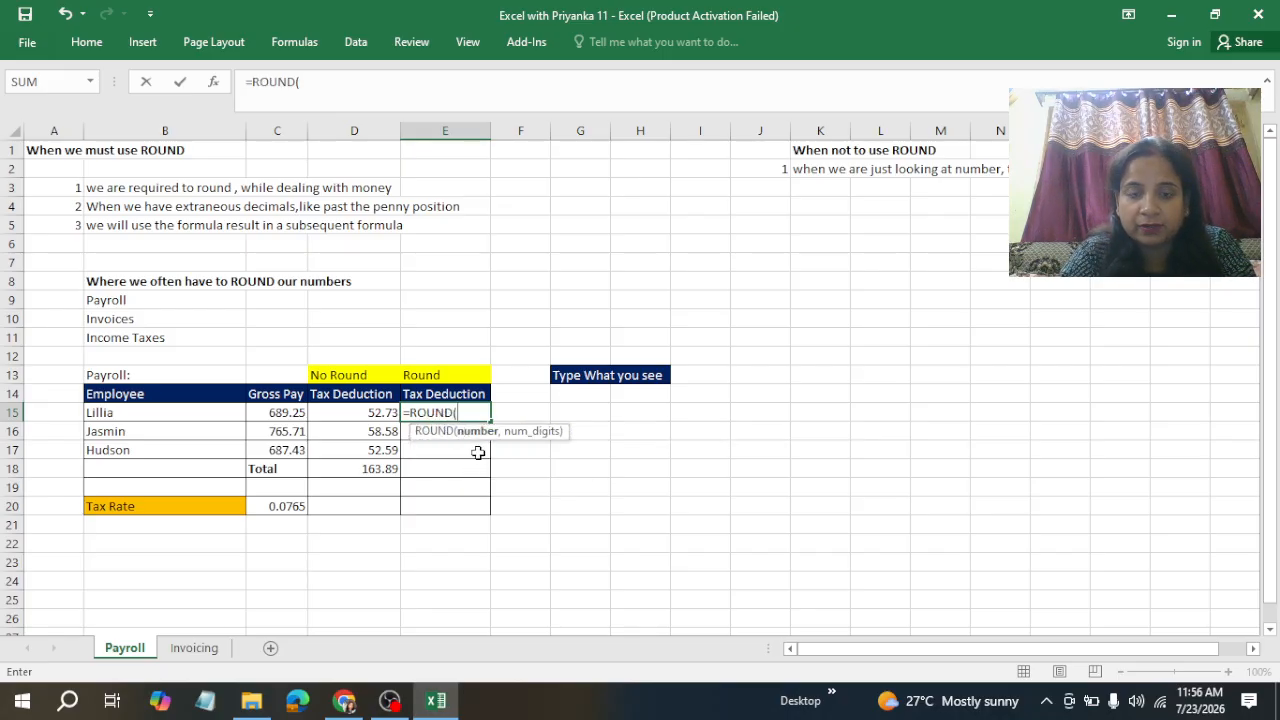
left_click(287, 413)
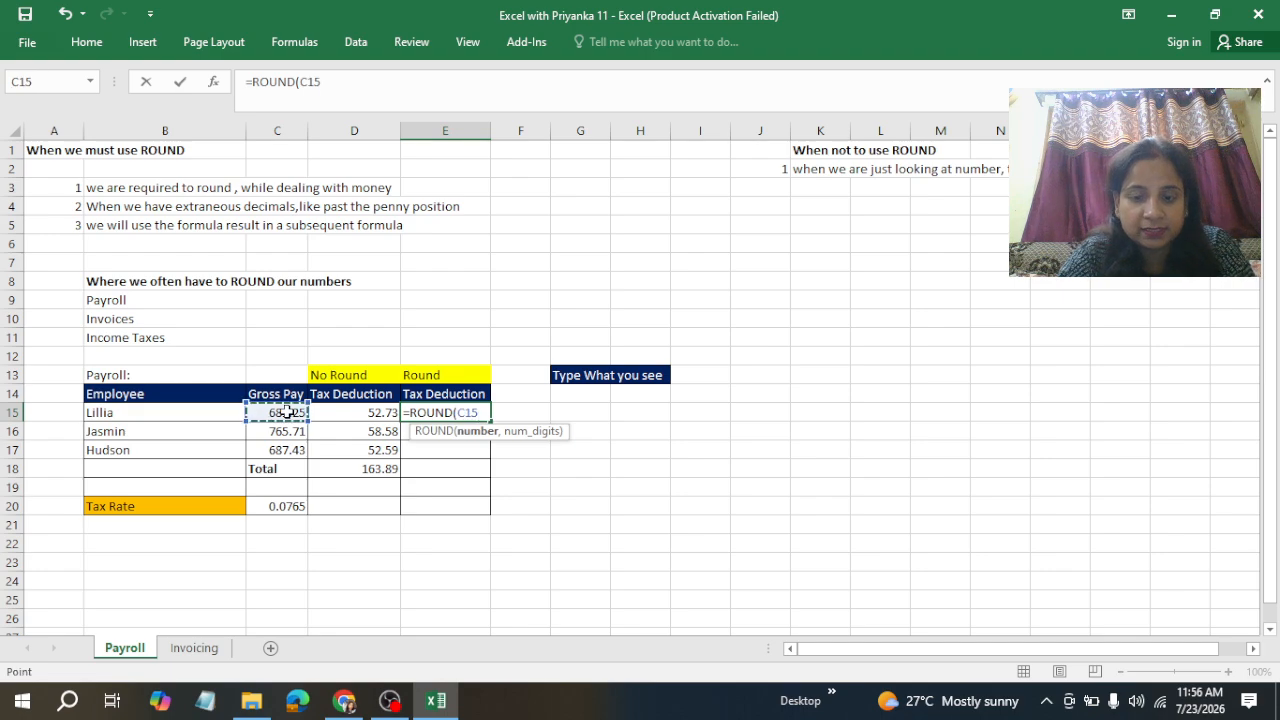
type("*")
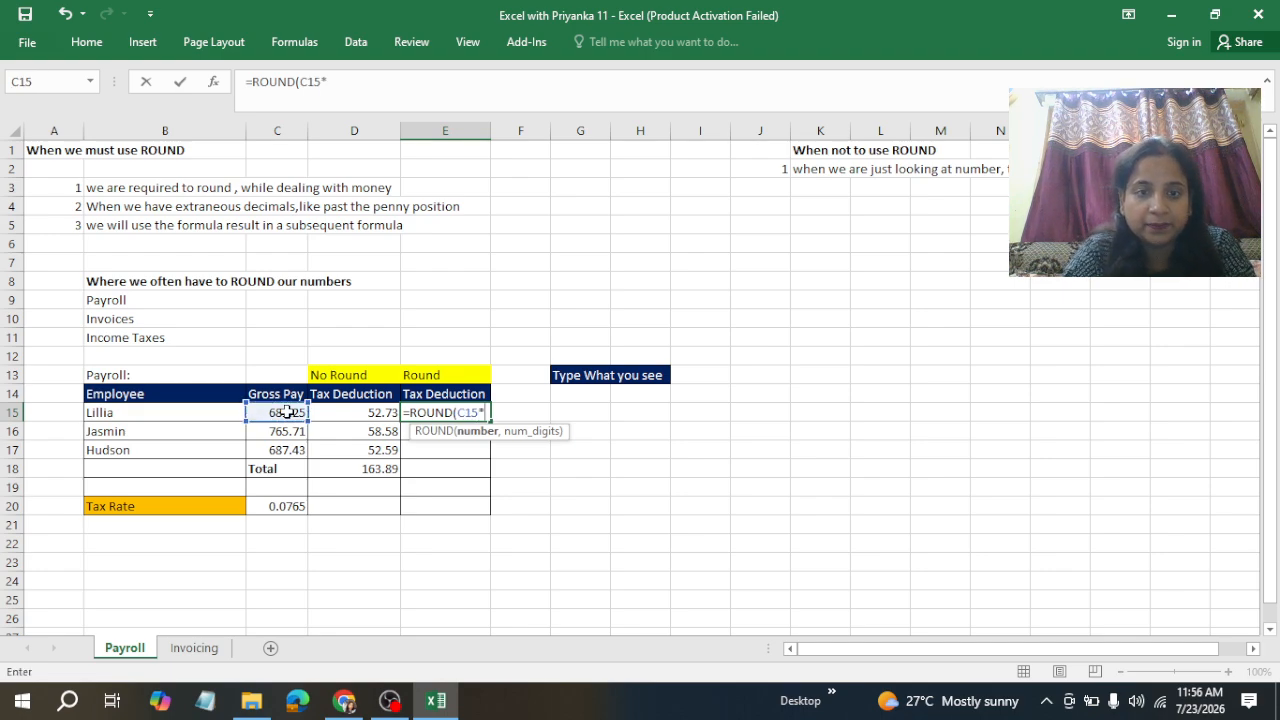
left_click(287, 506)
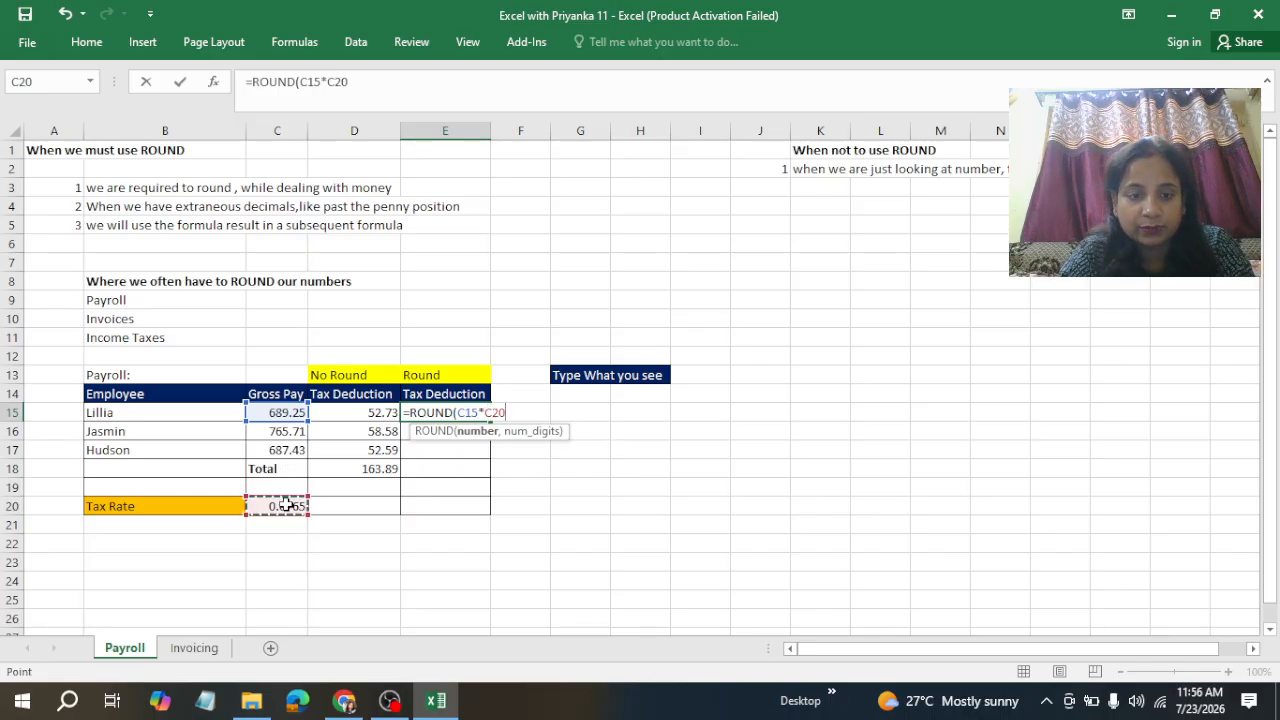
key("F4")
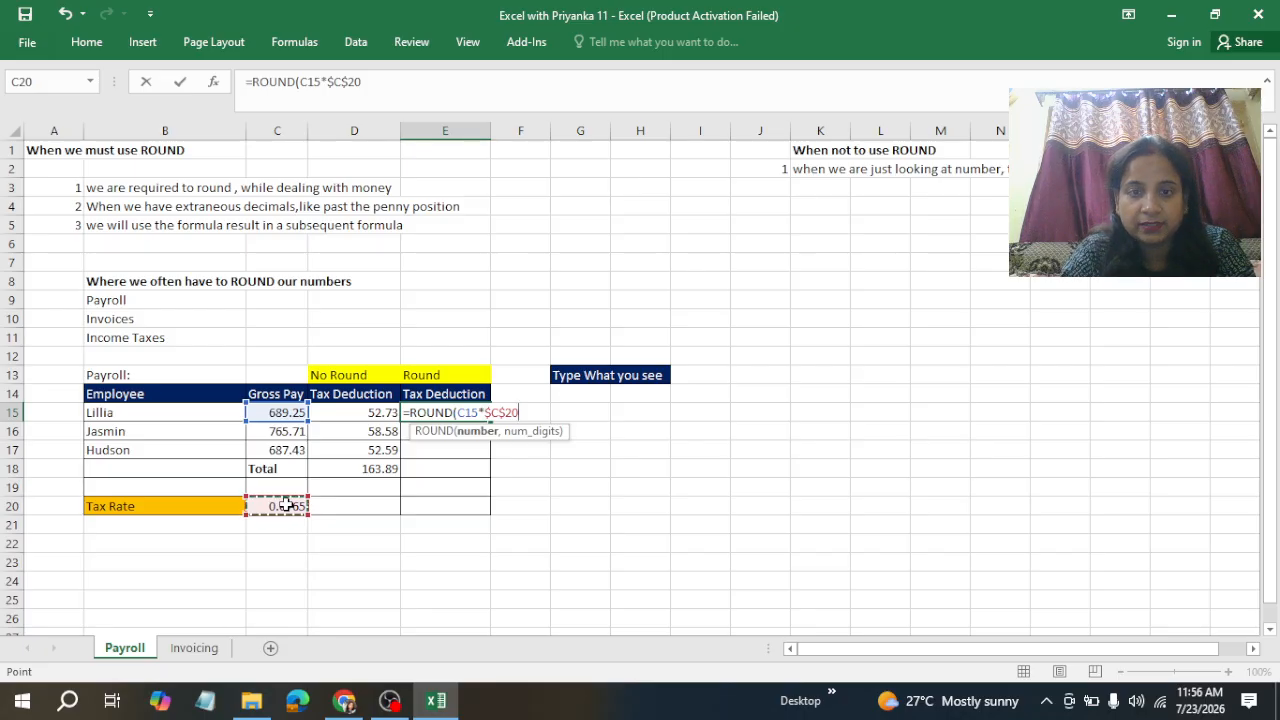
type(",")
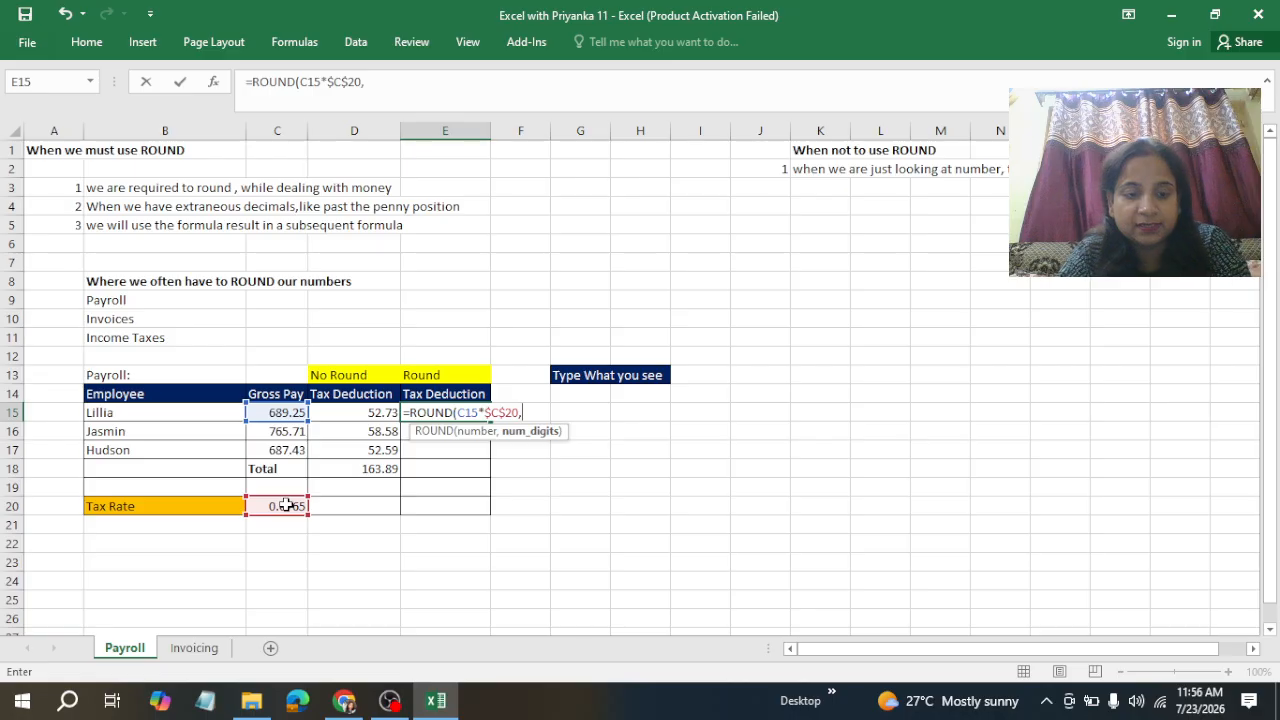
type("2")
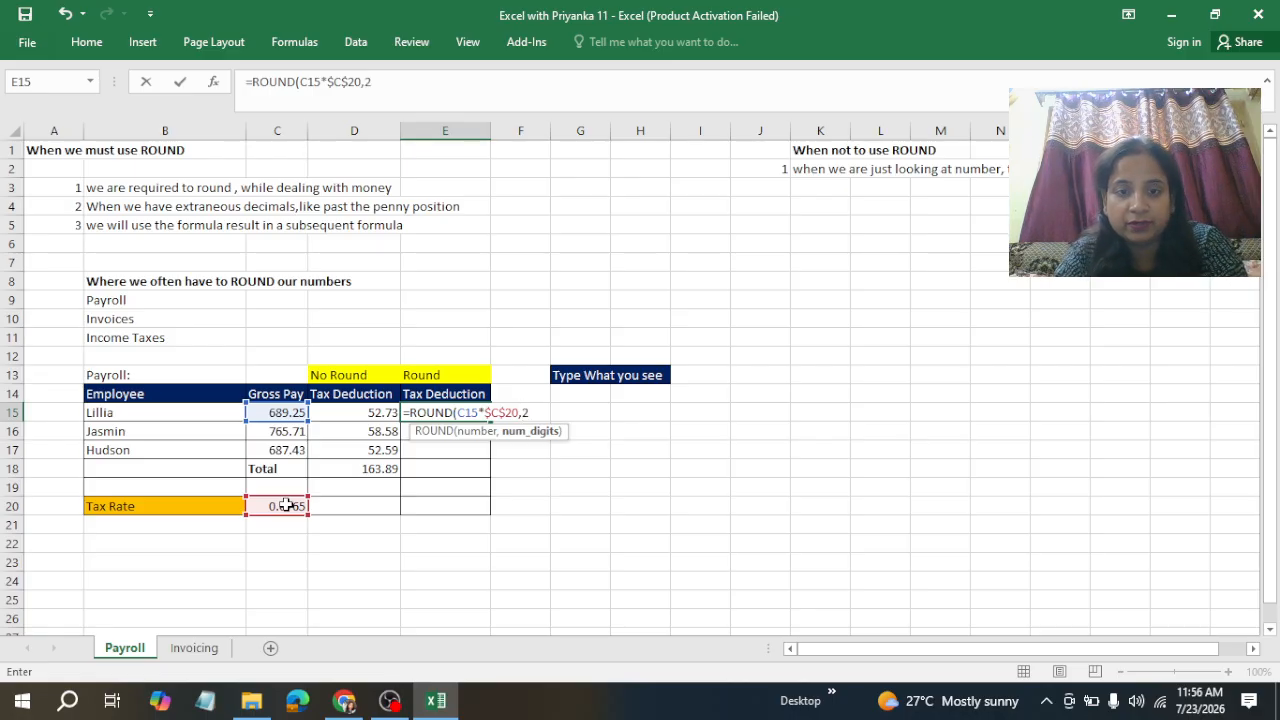
type(")")
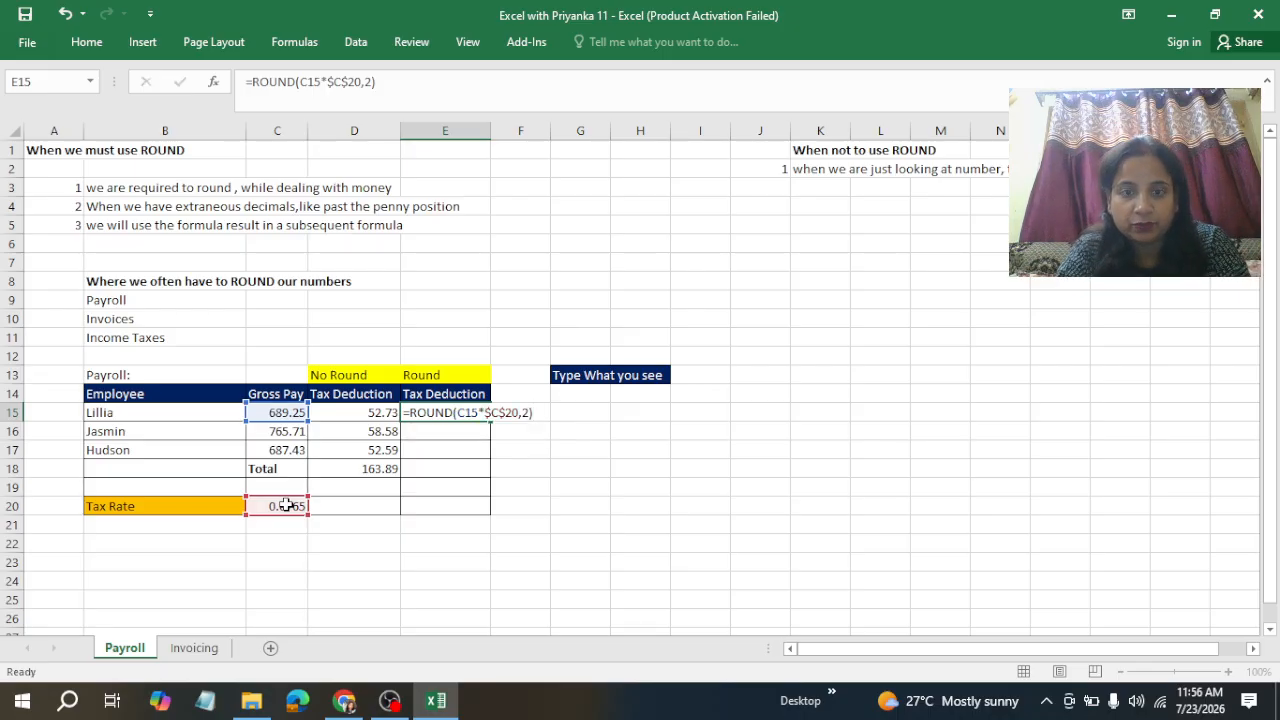
key("ctrl+Return")
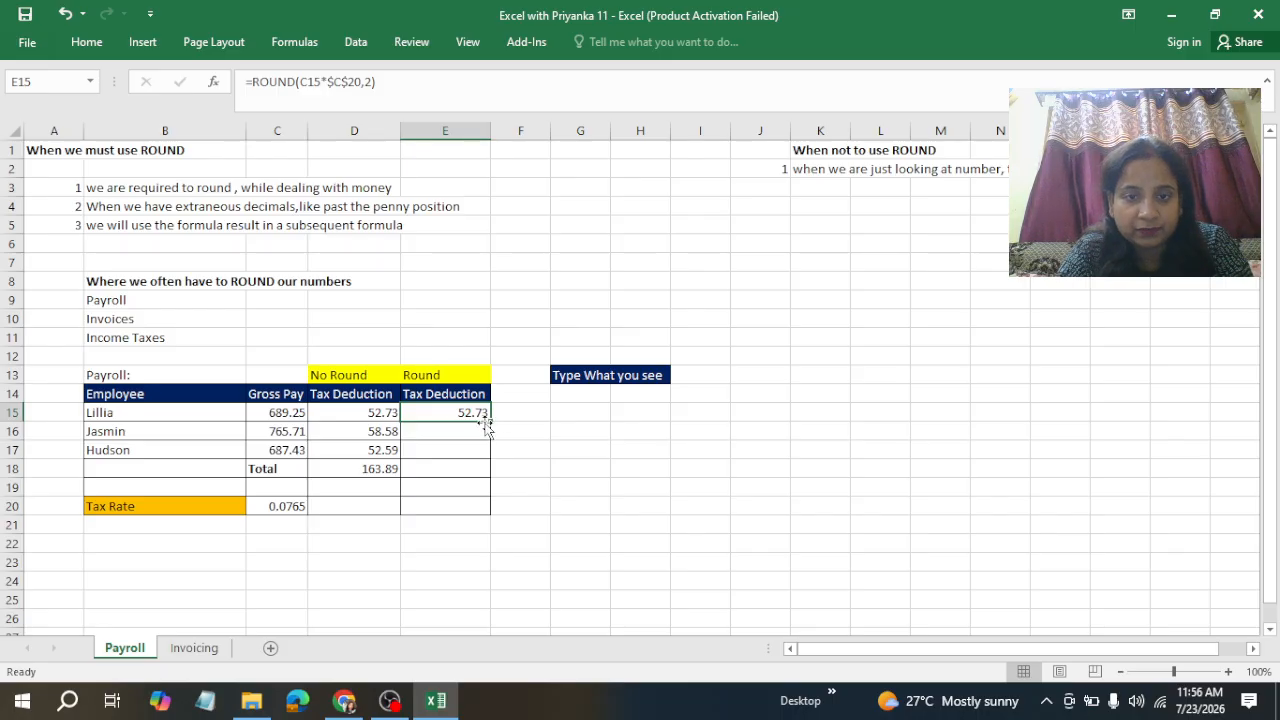
Step: Fill the ROUND formula down the Round Tax Deduction column through the Total row
left_click_drag(491, 423, 498, 478)
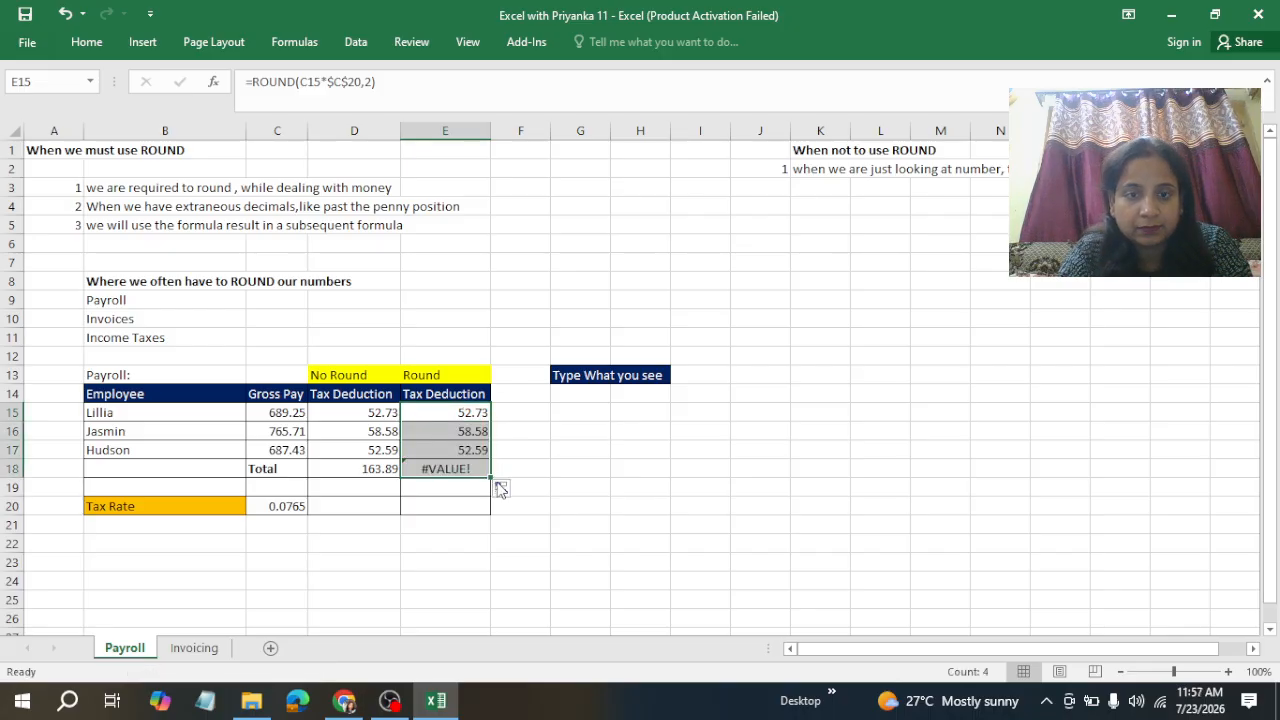
left_click(464, 469)
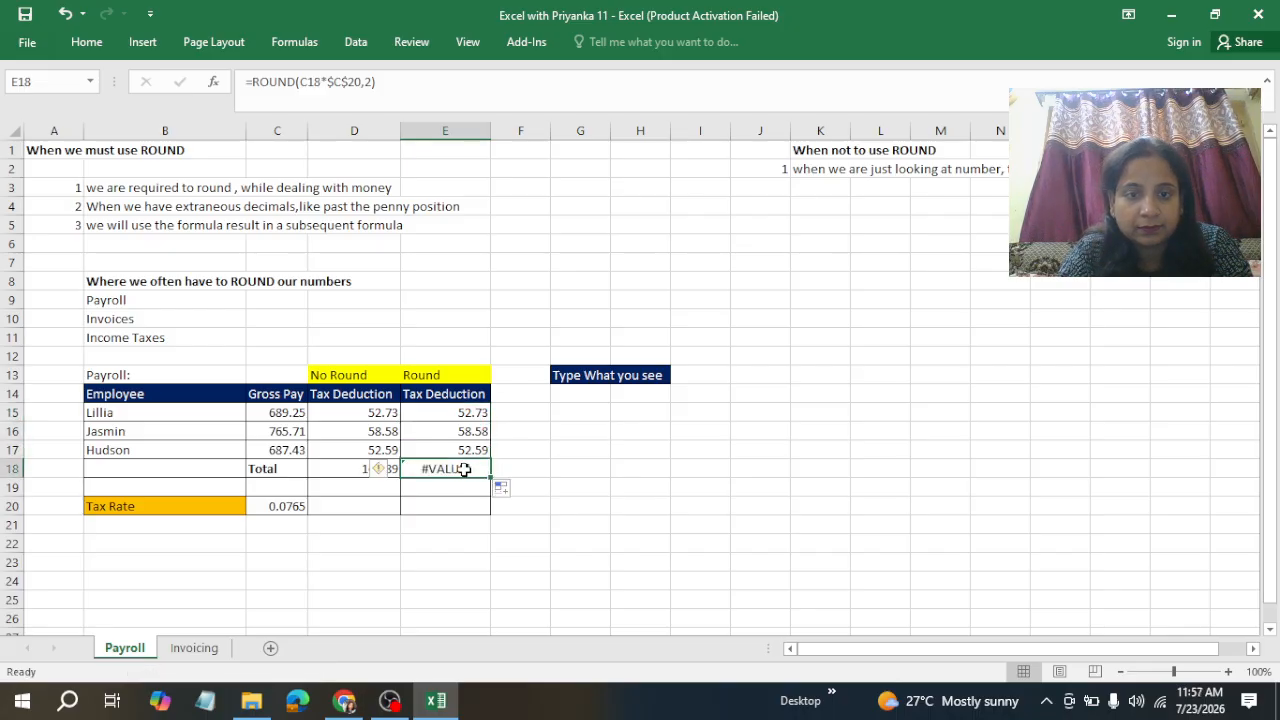
Step: Inspect the ROUND formulas in Jasmin's and Hudson's Round Tax Deduction cells
left_click(474, 434)
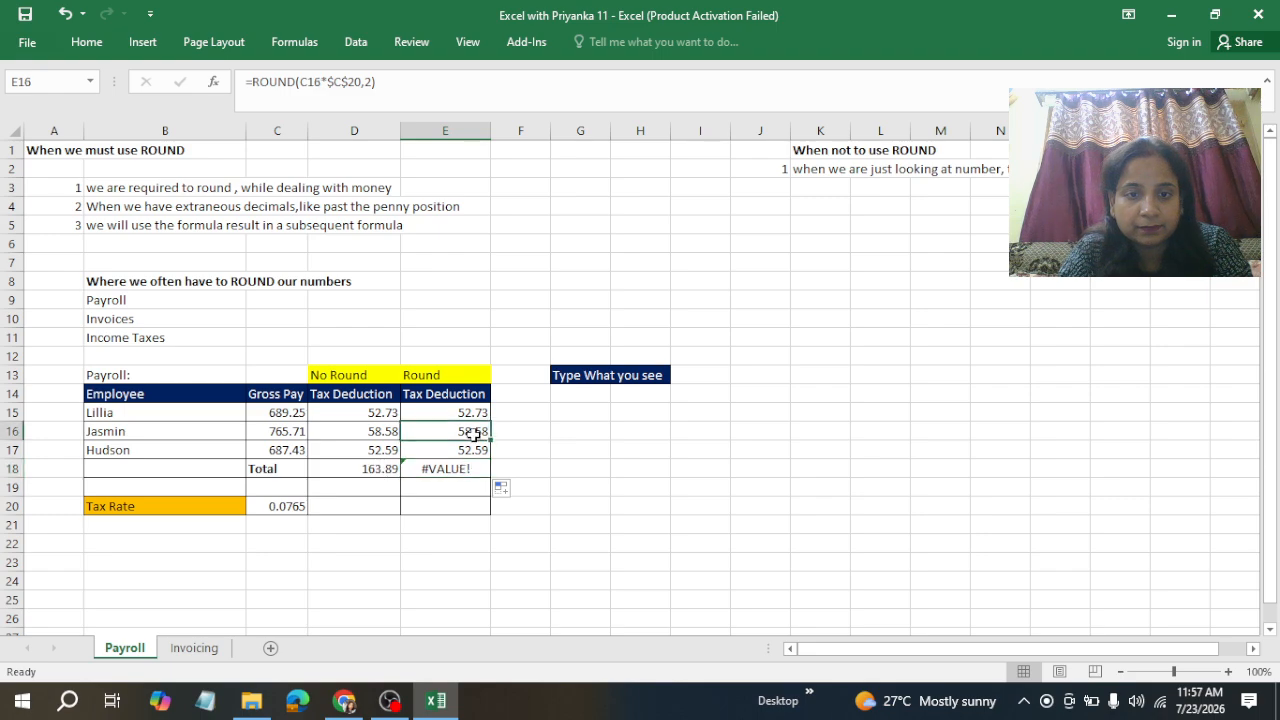
double_click(474, 434)
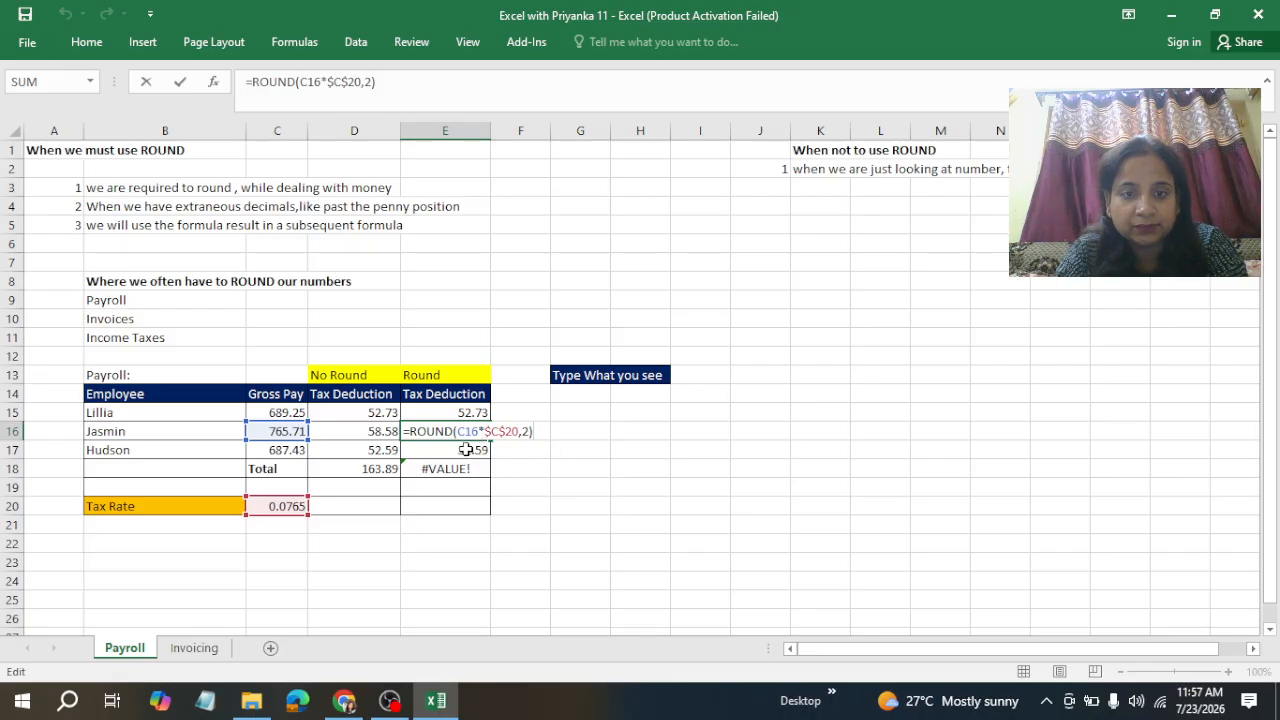
key("Return")
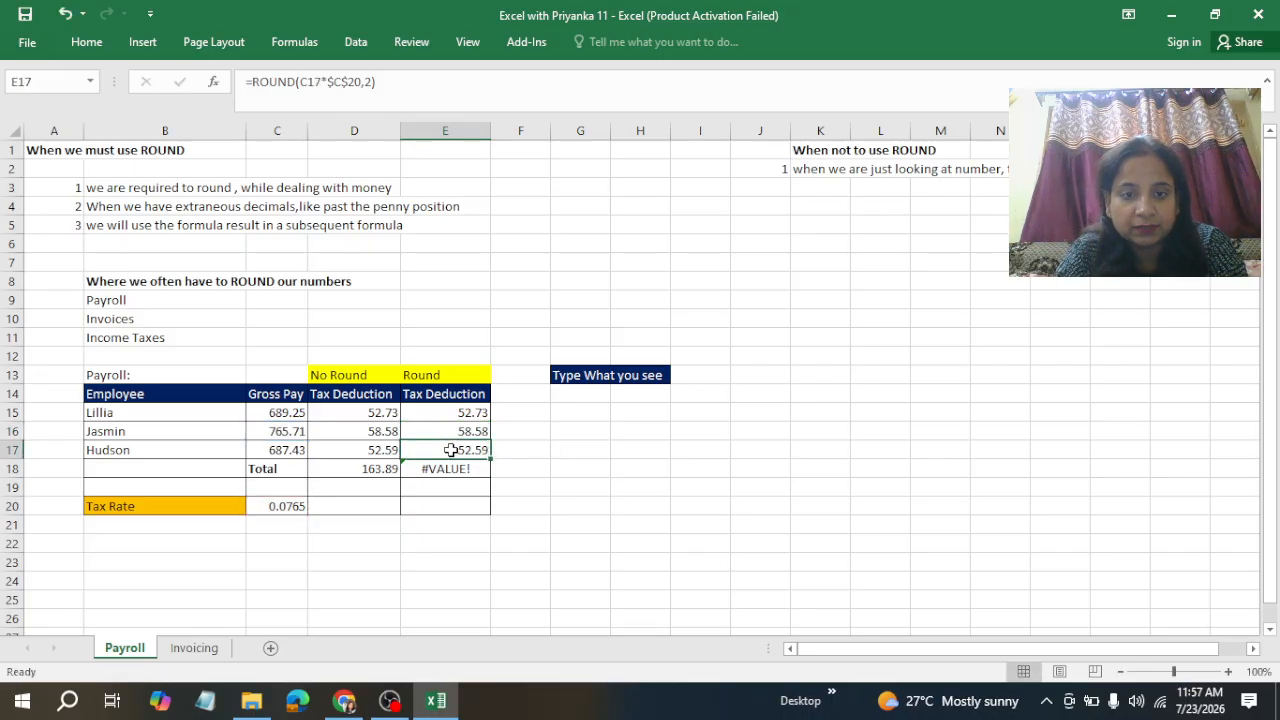
double_click(450, 450)
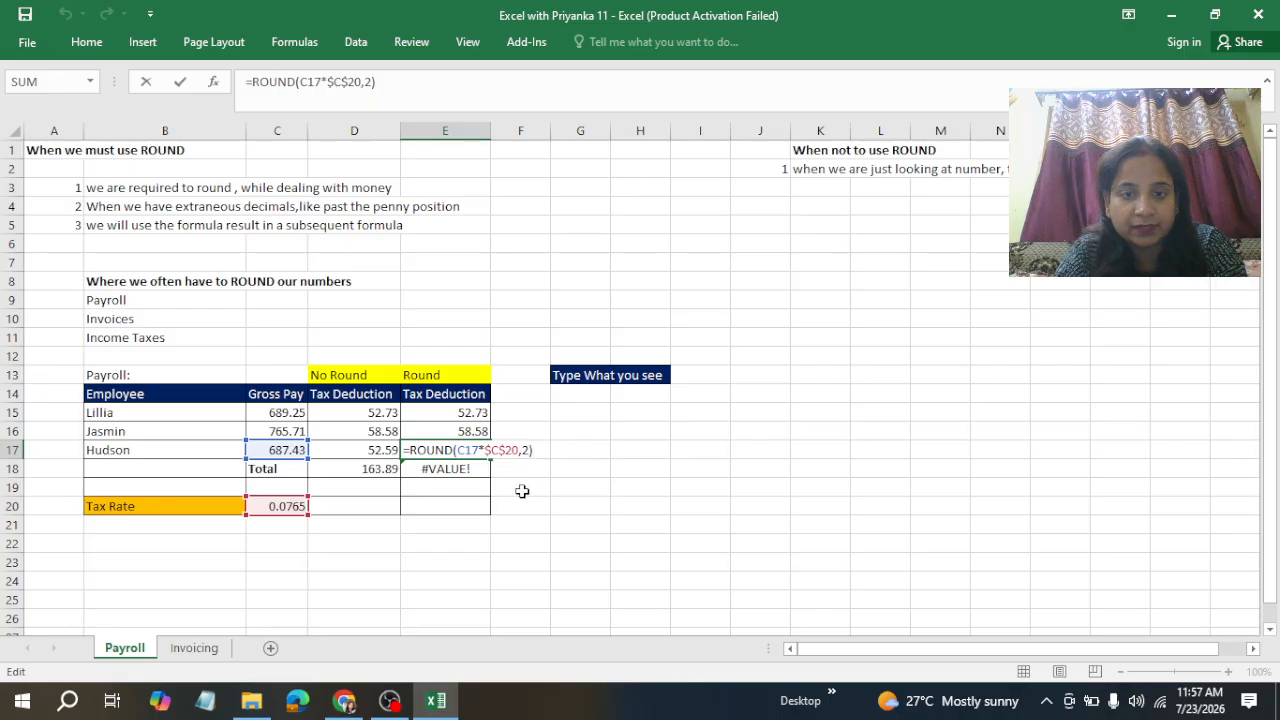
key("Return")
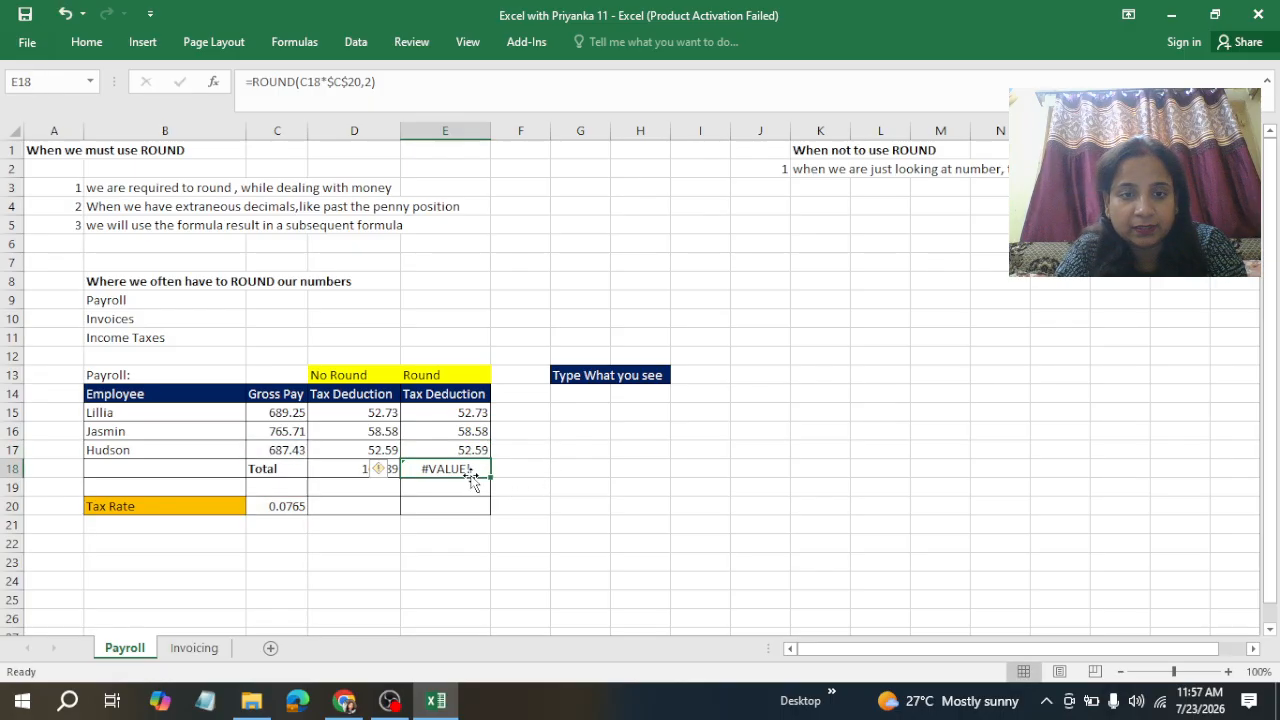
Step: Clear the formula from the Round column's Total cell
key("BackSpace")
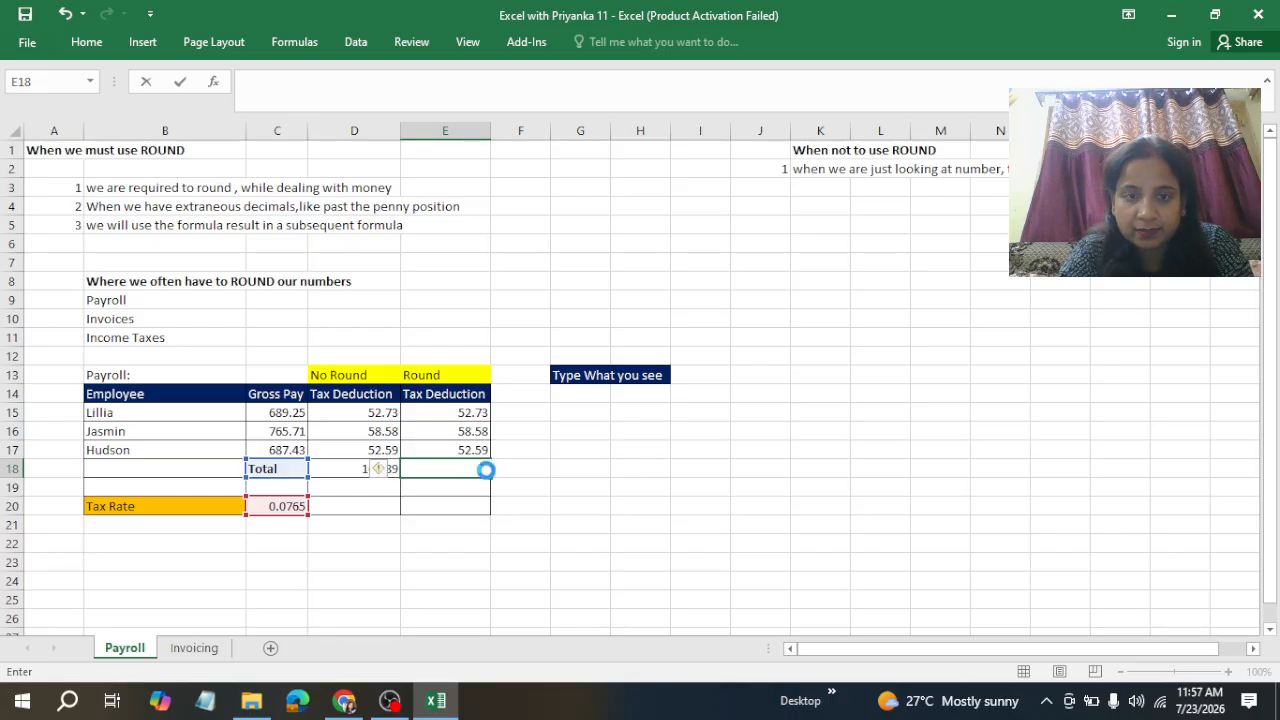
left_click(487, 470)
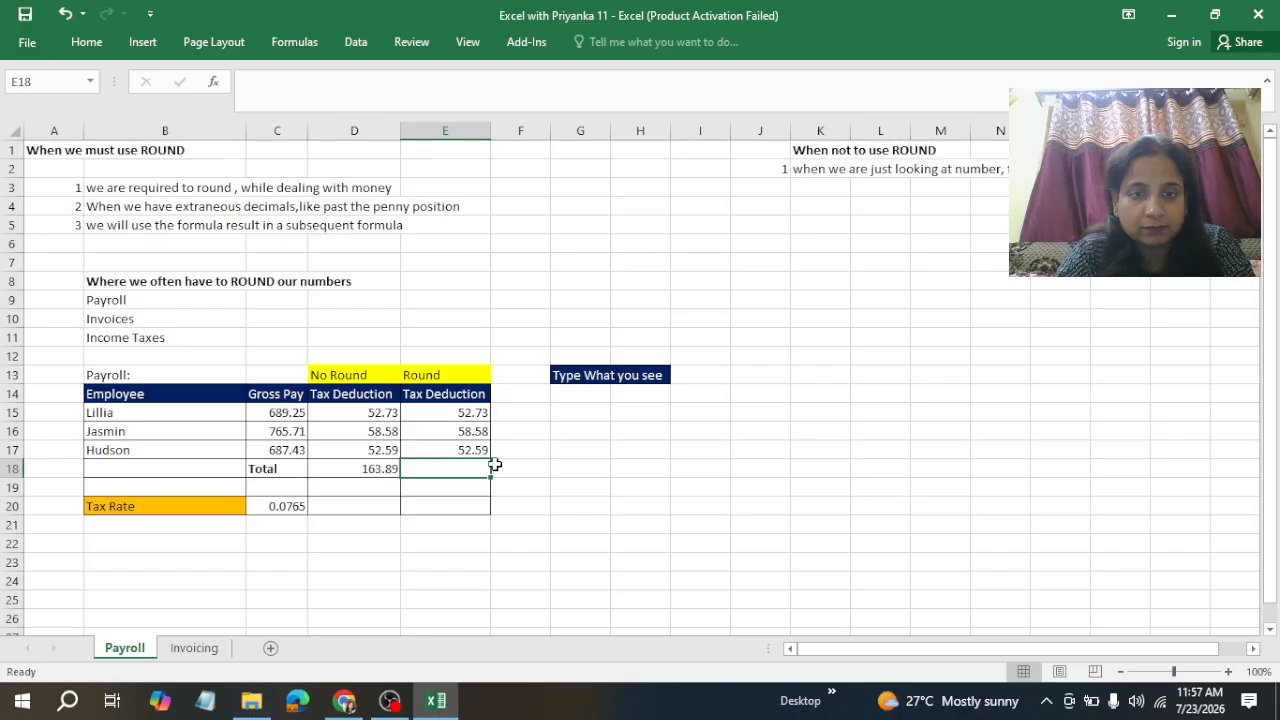
left_click(557, 483)
Step: Total the Round tax deductions in the Total row with =SUM(E15:E17)
left_click(445, 414)
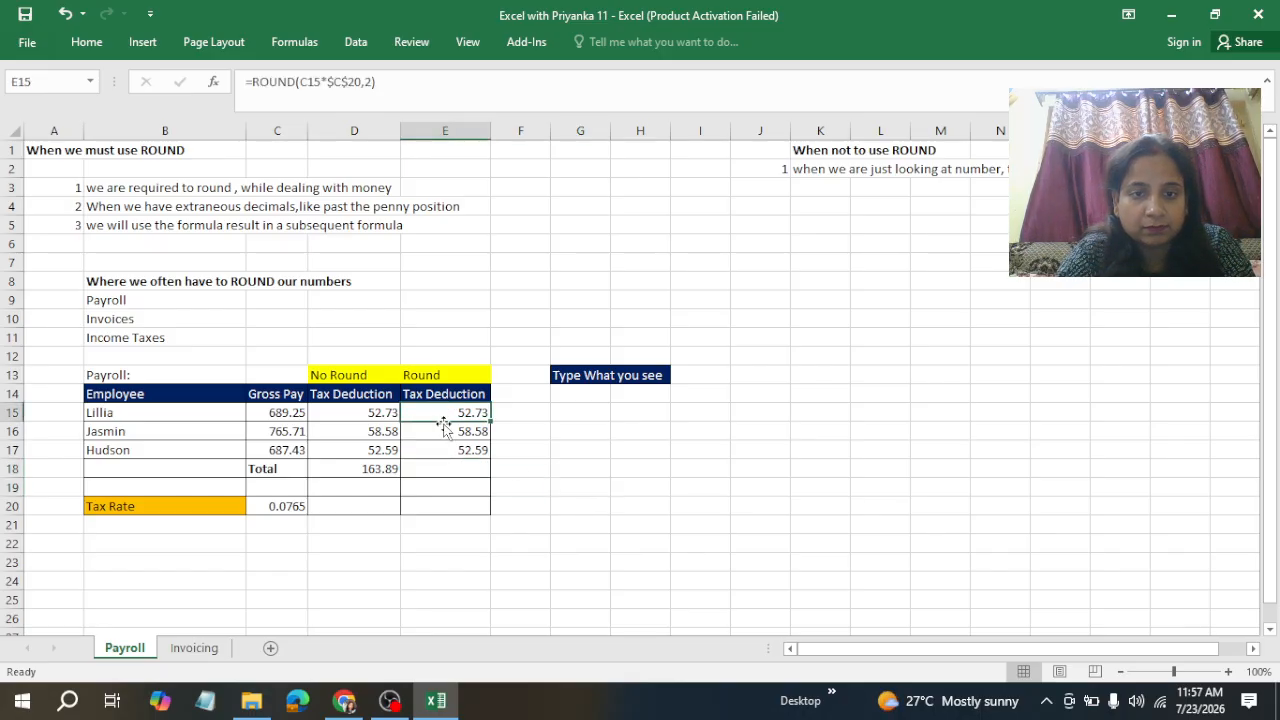
left_click(443, 431)
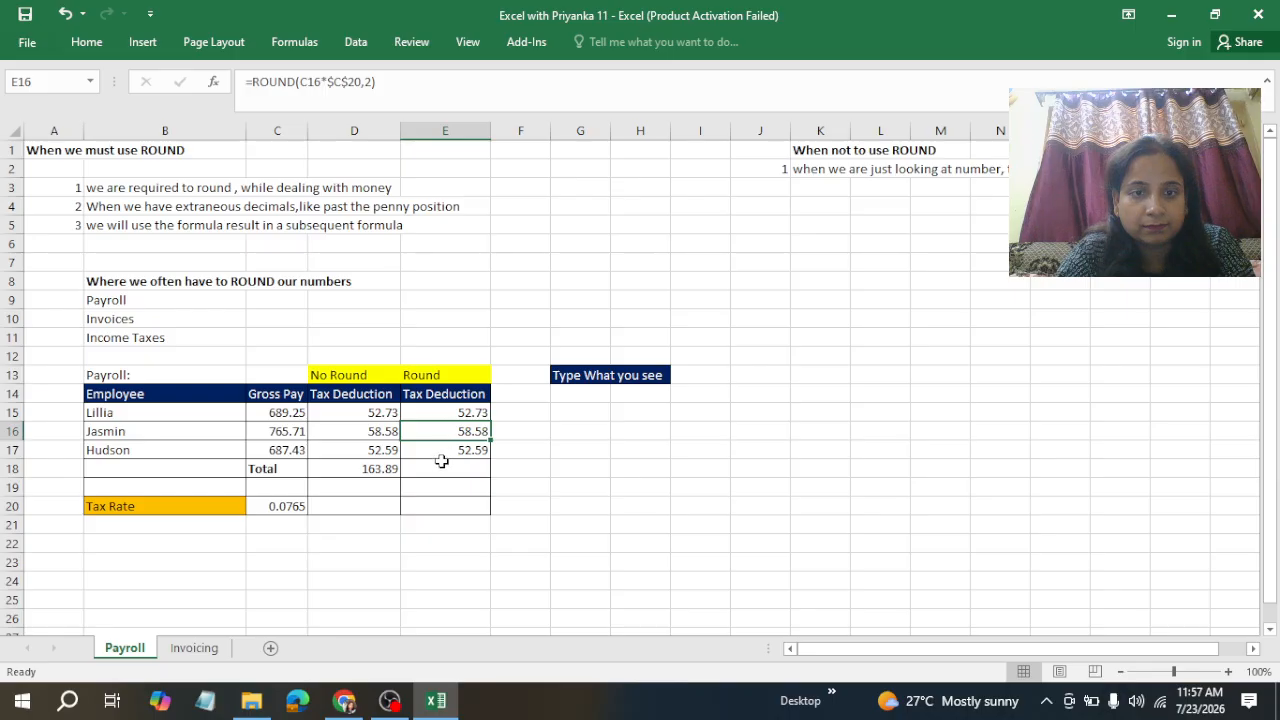
left_click(437, 475)
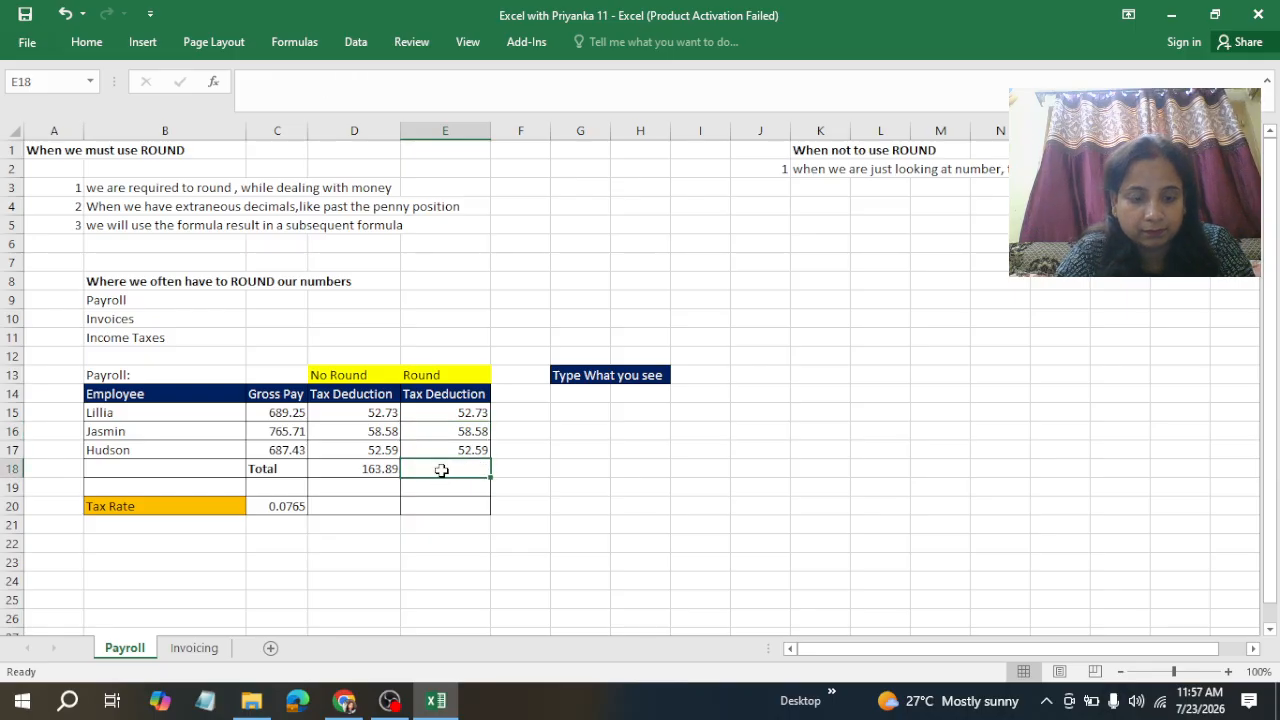
key("alt+equal")
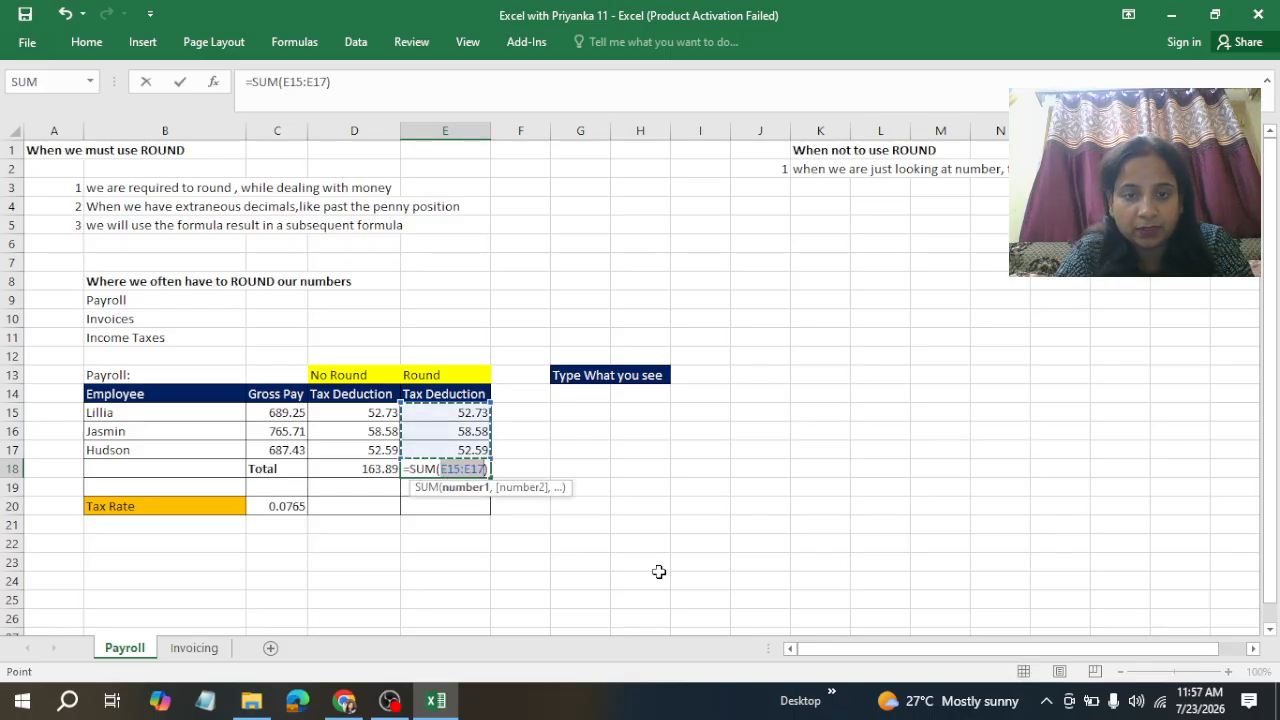
key("ctrl+Return")
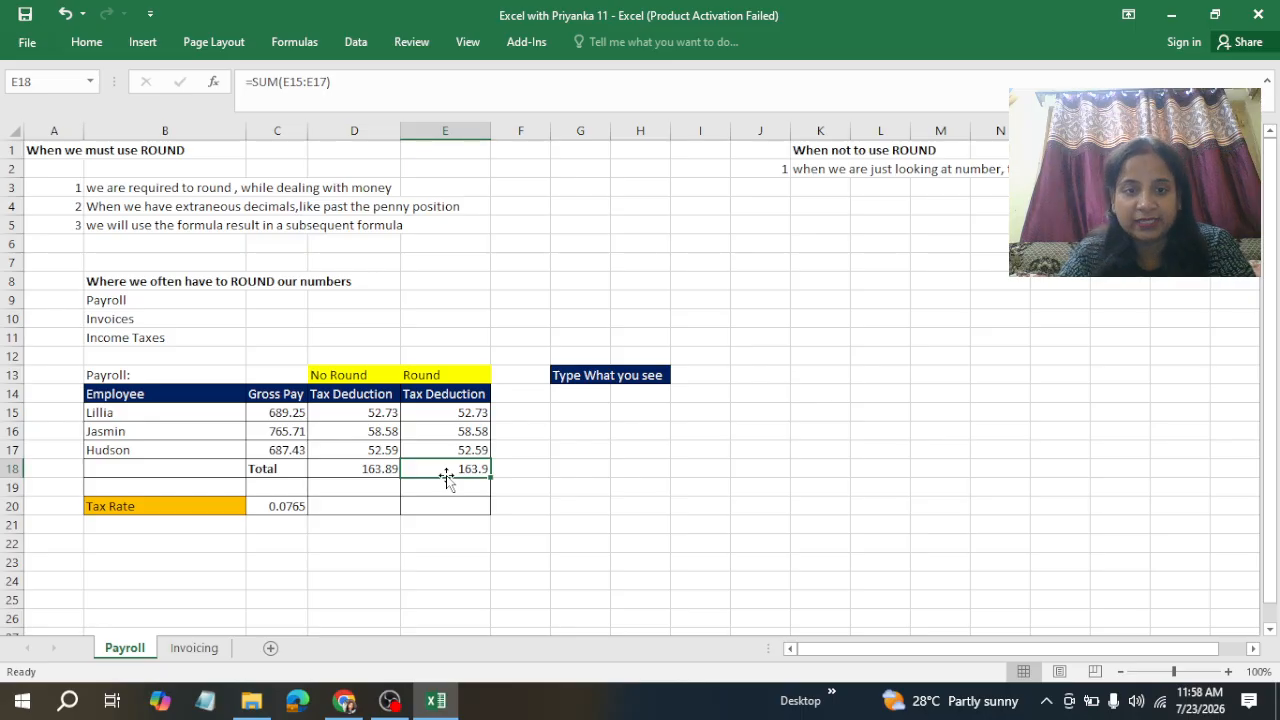
Step: Compare the No Round and Round totals in the Total row
left_click(381, 482)
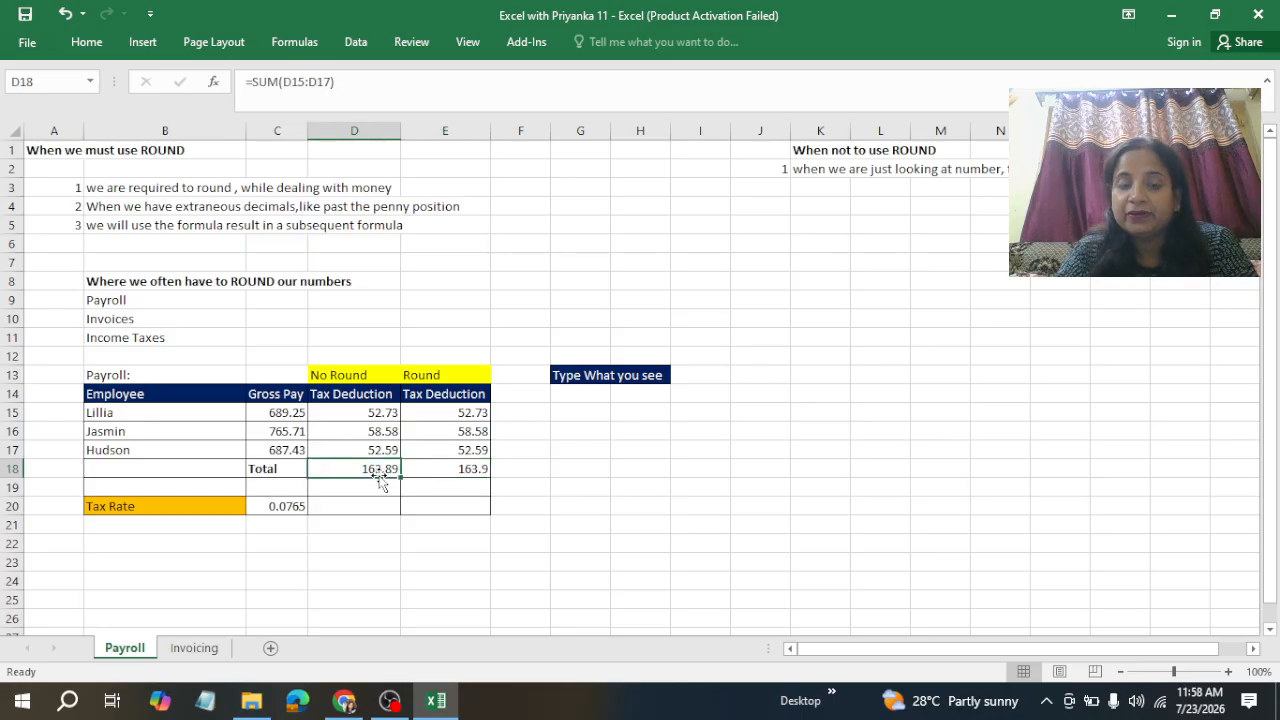
left_click(446, 468)
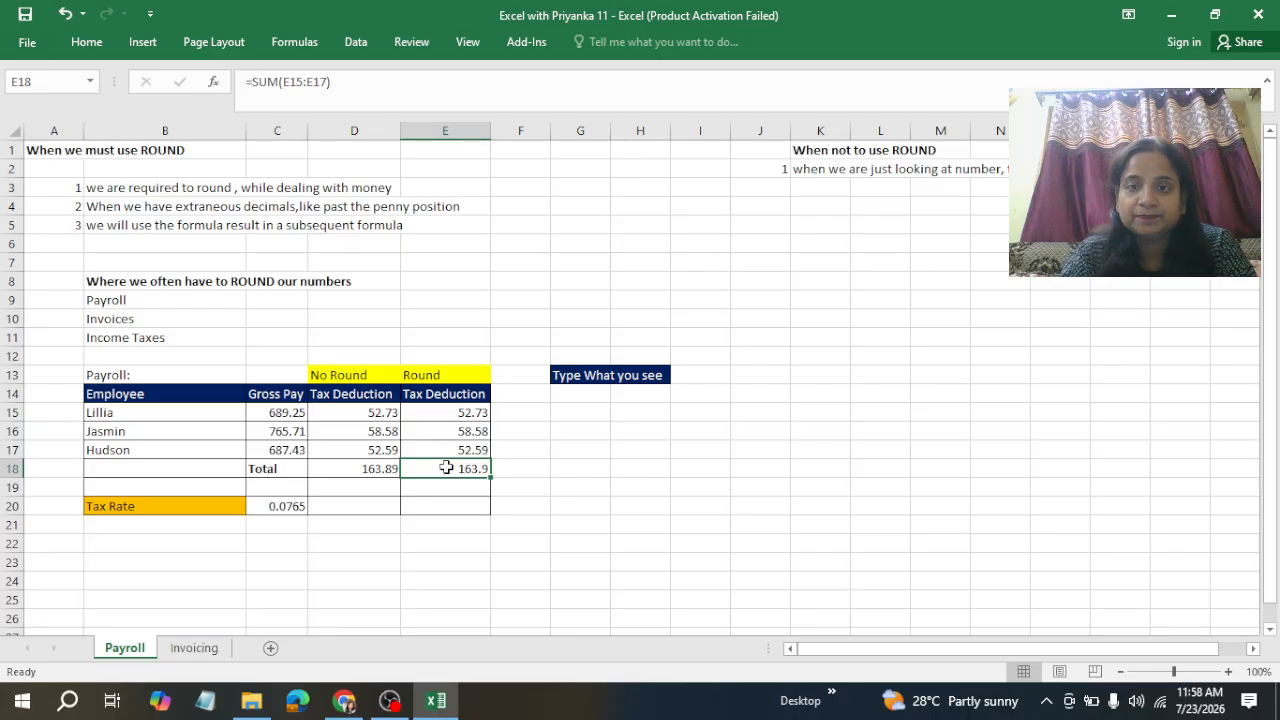
left_click(696, 430)
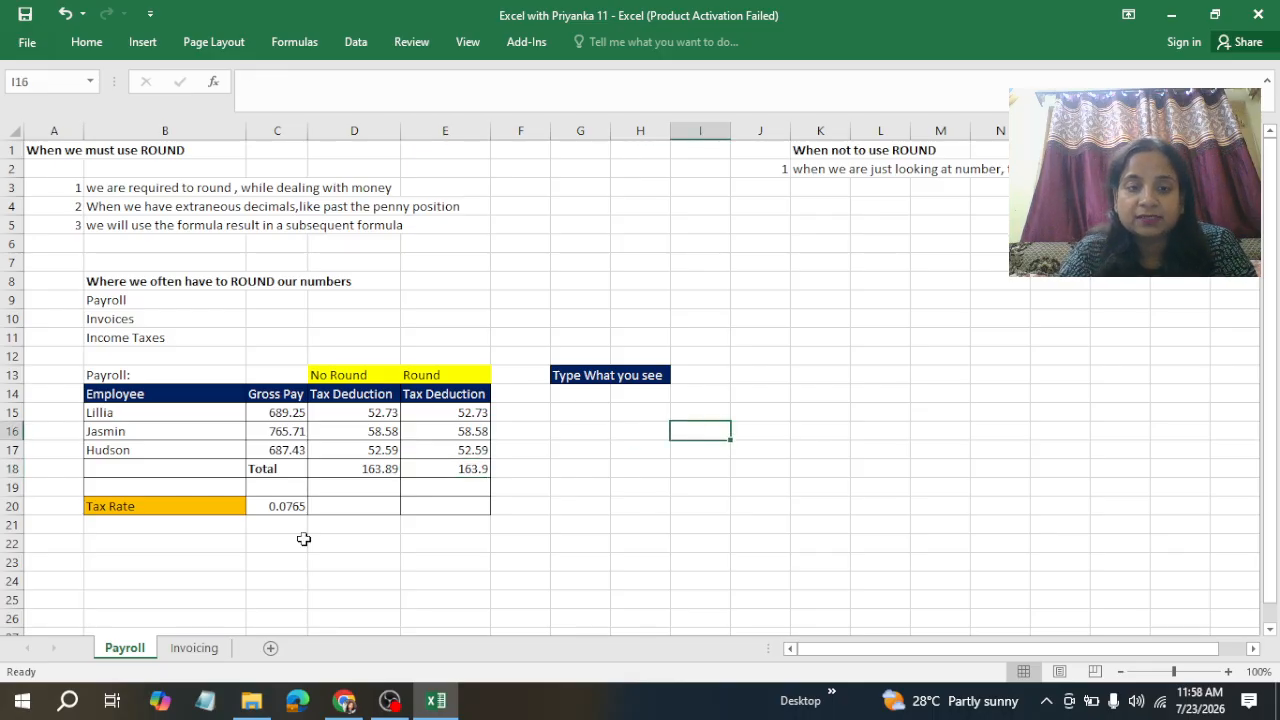
Step: Switch to the Invoicing sheet and examine the item names, prices and units
left_click(193, 651)
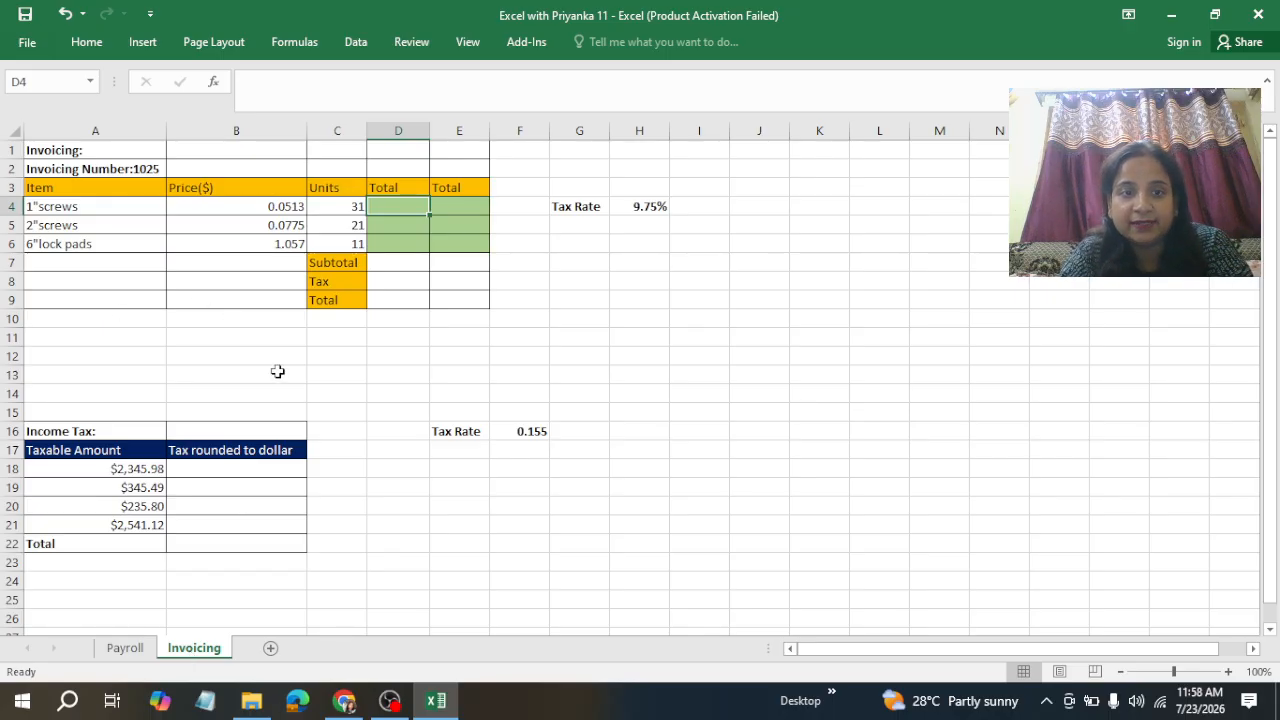
left_click(80, 208)
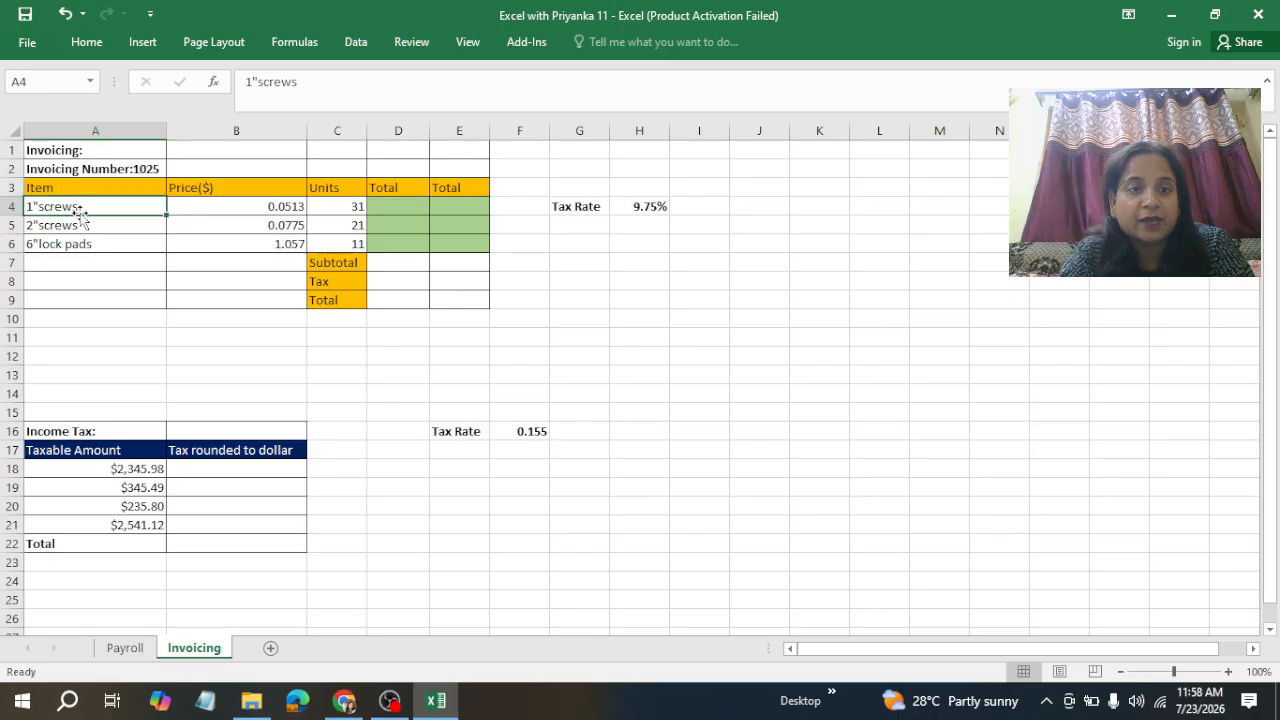
left_click(237, 213)
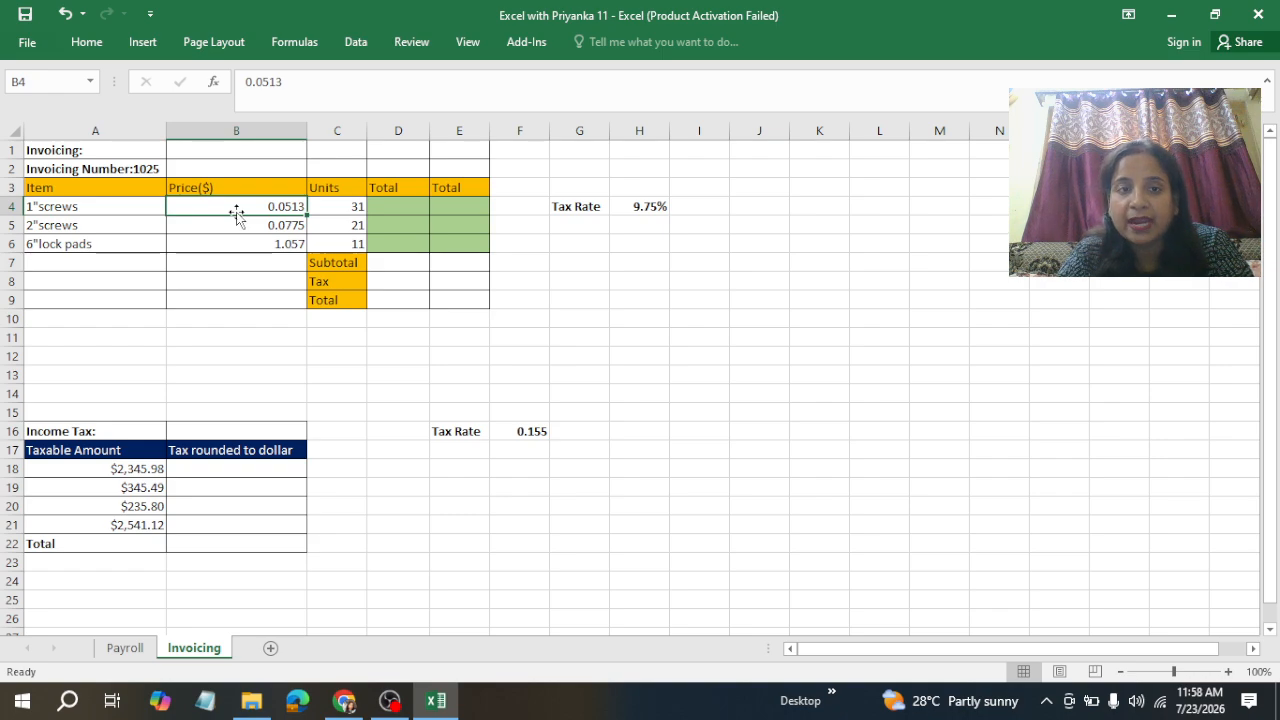
left_click(338, 220)
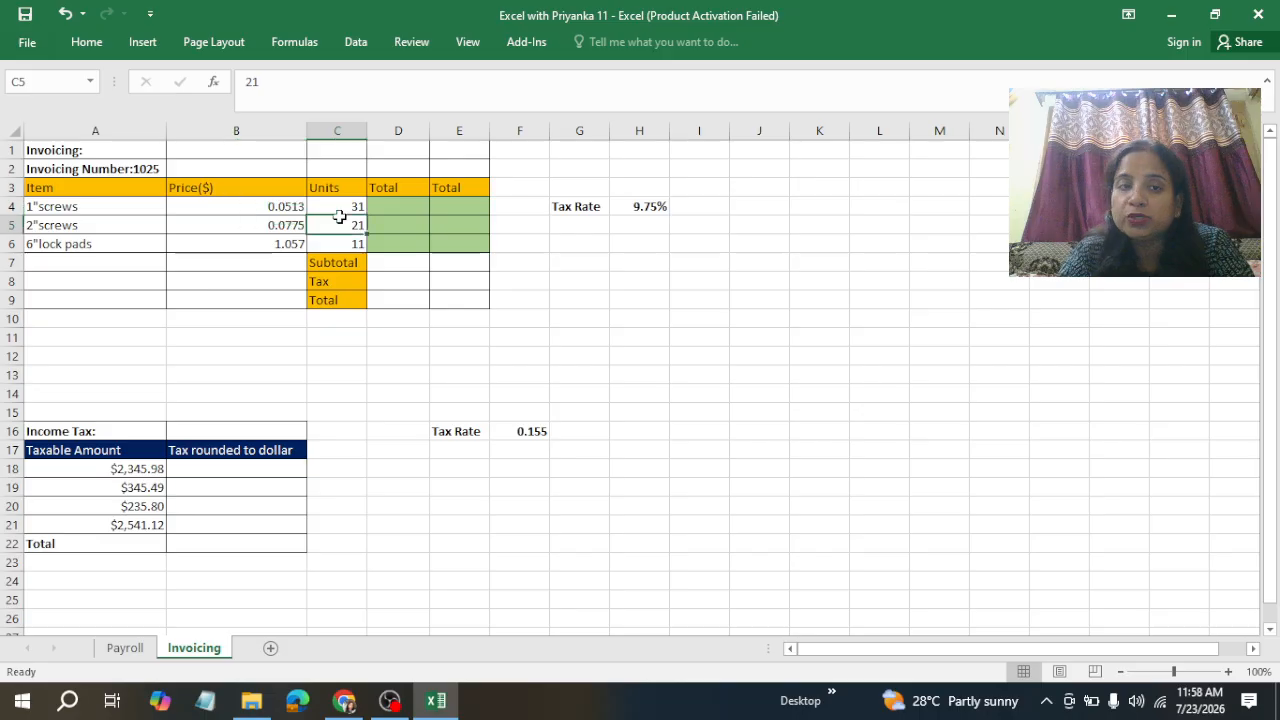
left_click(337, 206)
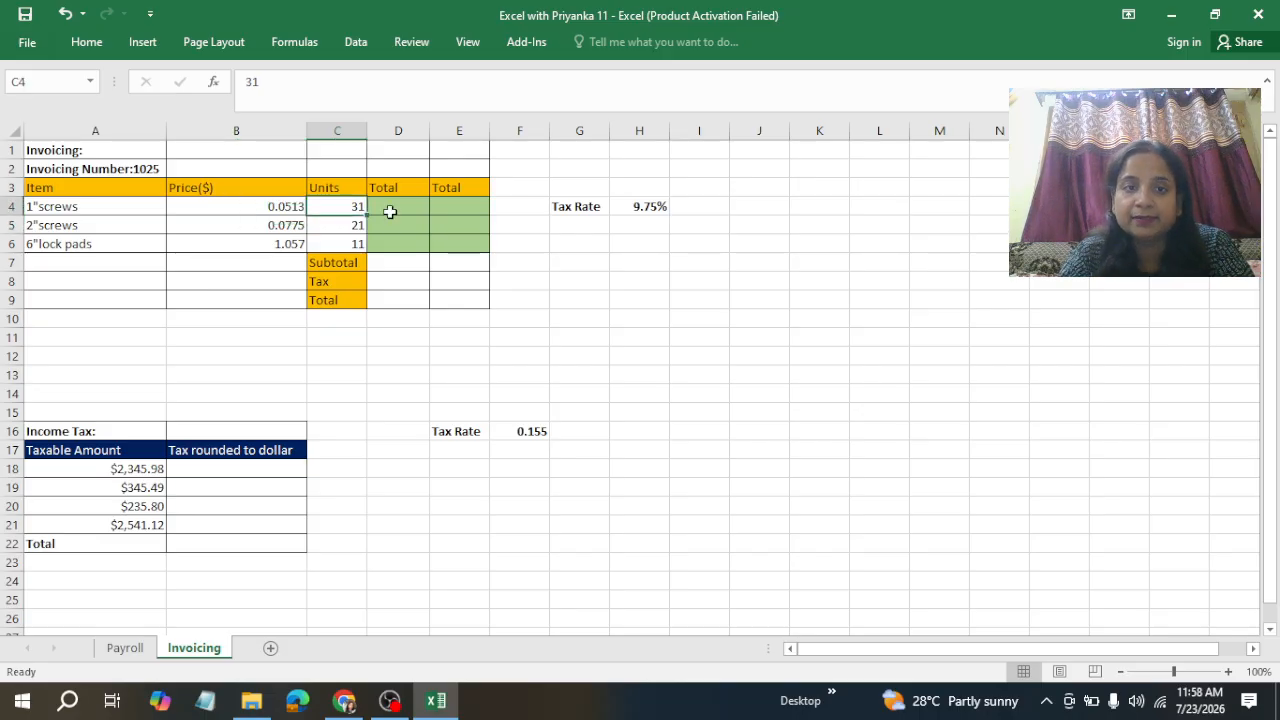
Step: Enter =B4*C4 in the 1"screws Total cell and fill it down to the 6"lock pads row
left_click(397, 212)
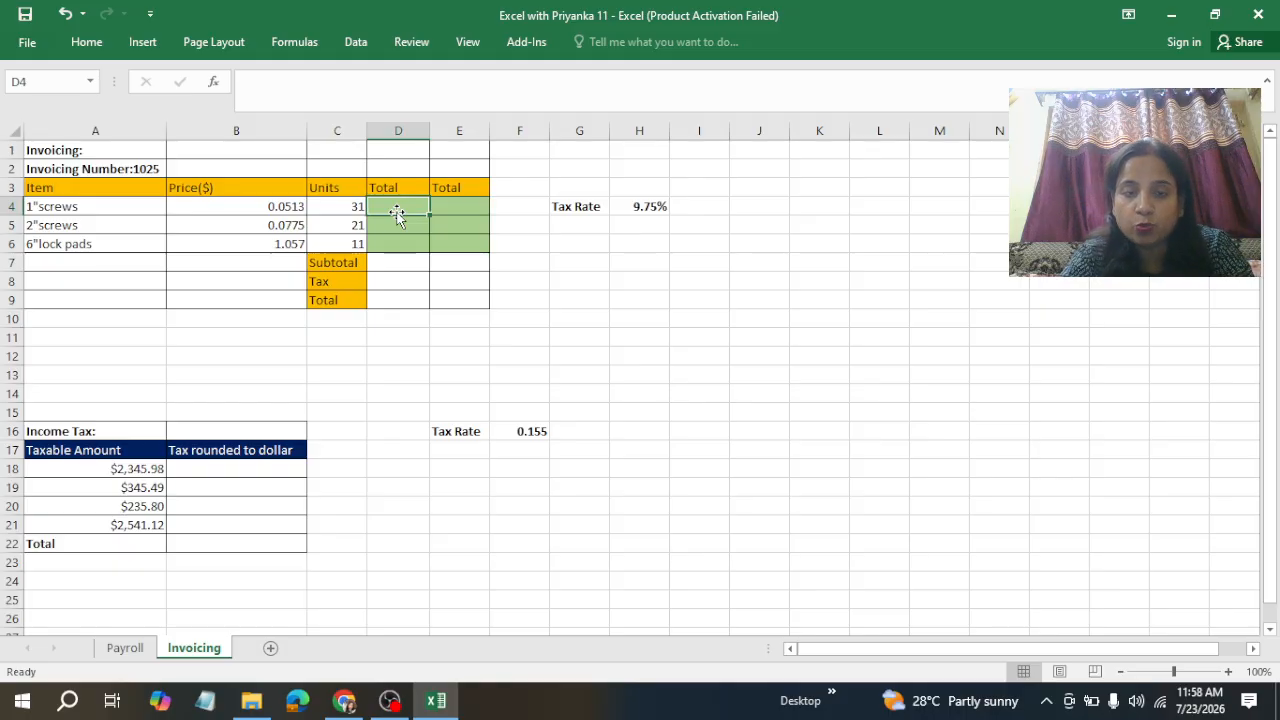
type("=")
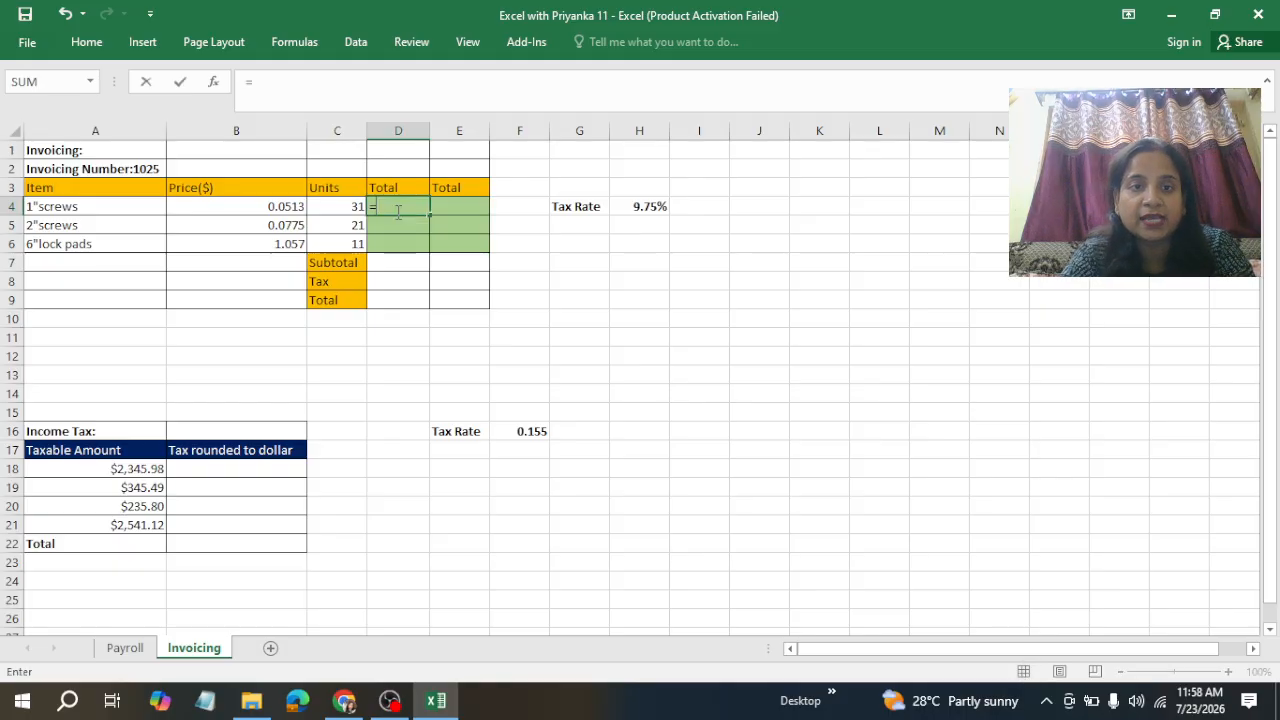
left_click(271, 206)
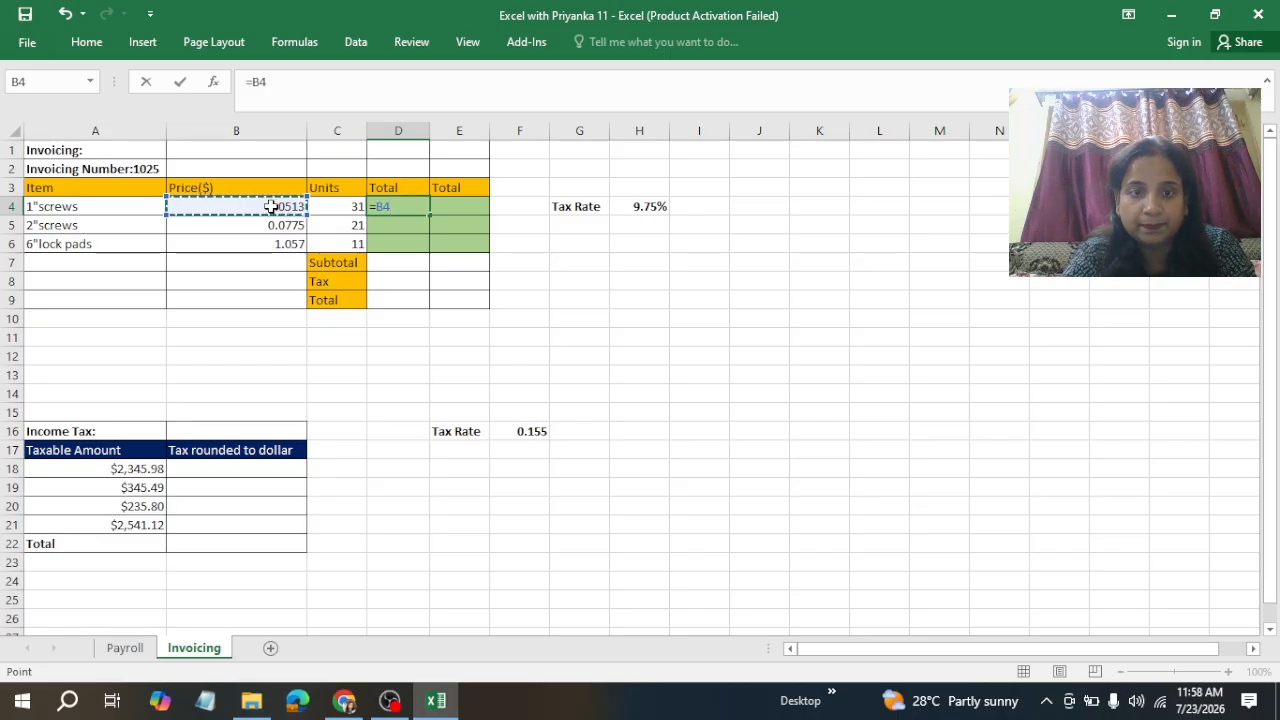
type("*")
left_click(338, 206)
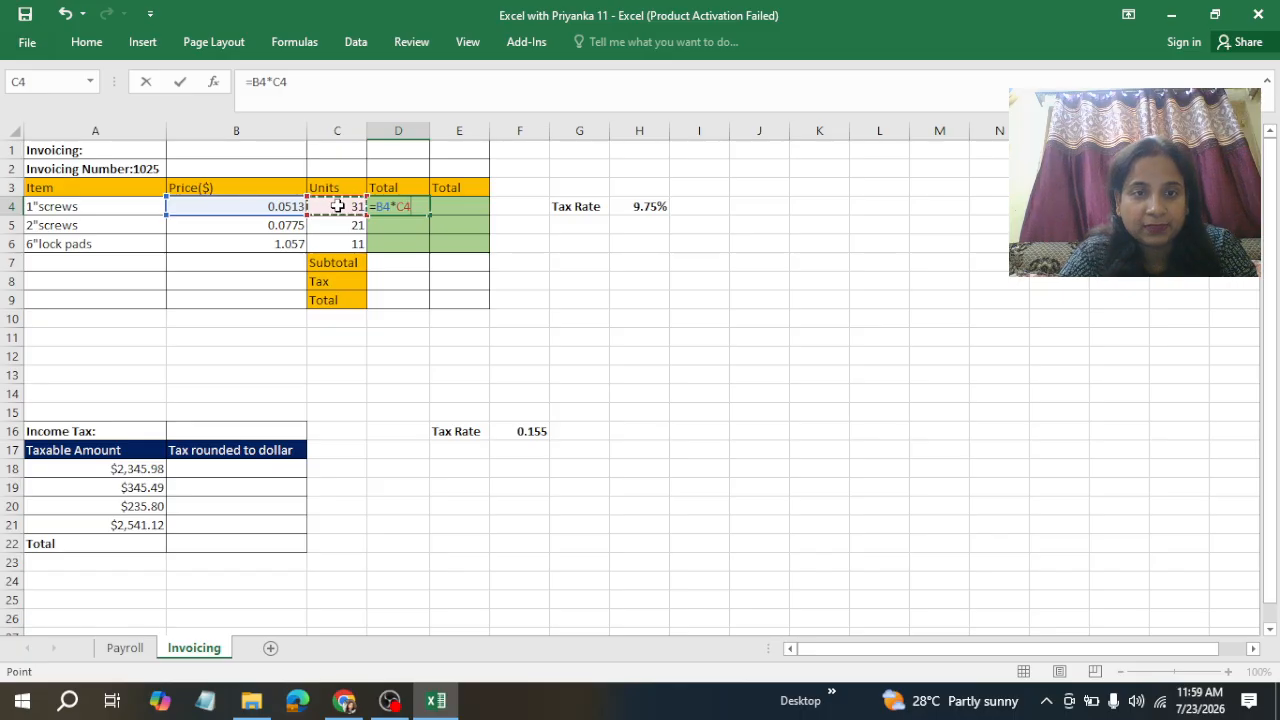
key("ctrl+Return")
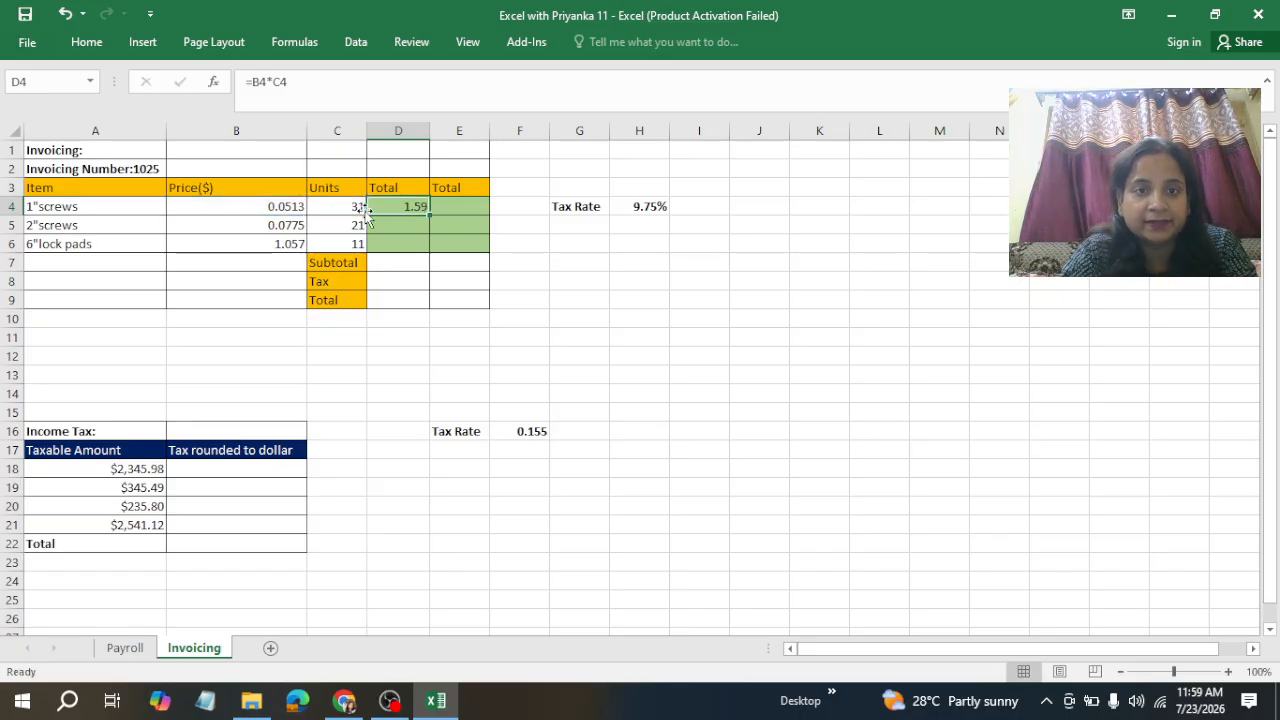
left_click_drag(429, 215, 420, 255)
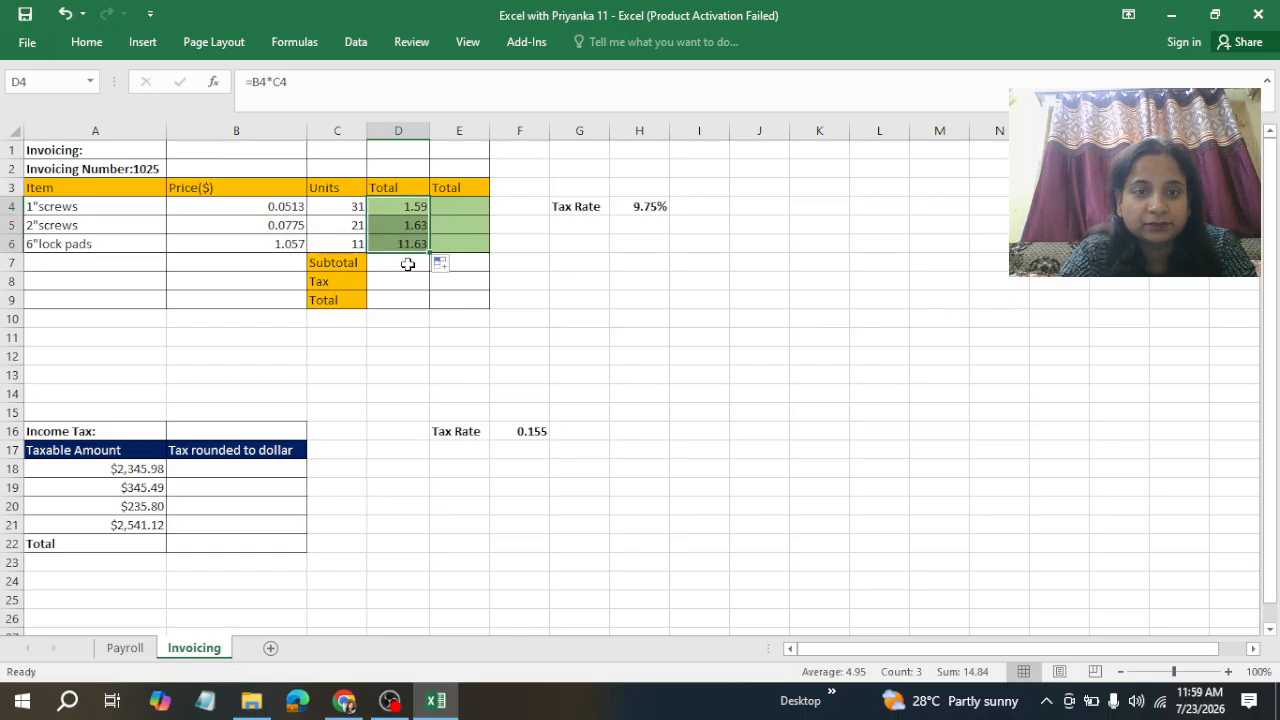
Step: Compute the Subtotal of the item totals with =SUM(D4:D6)
left_click(408, 264)
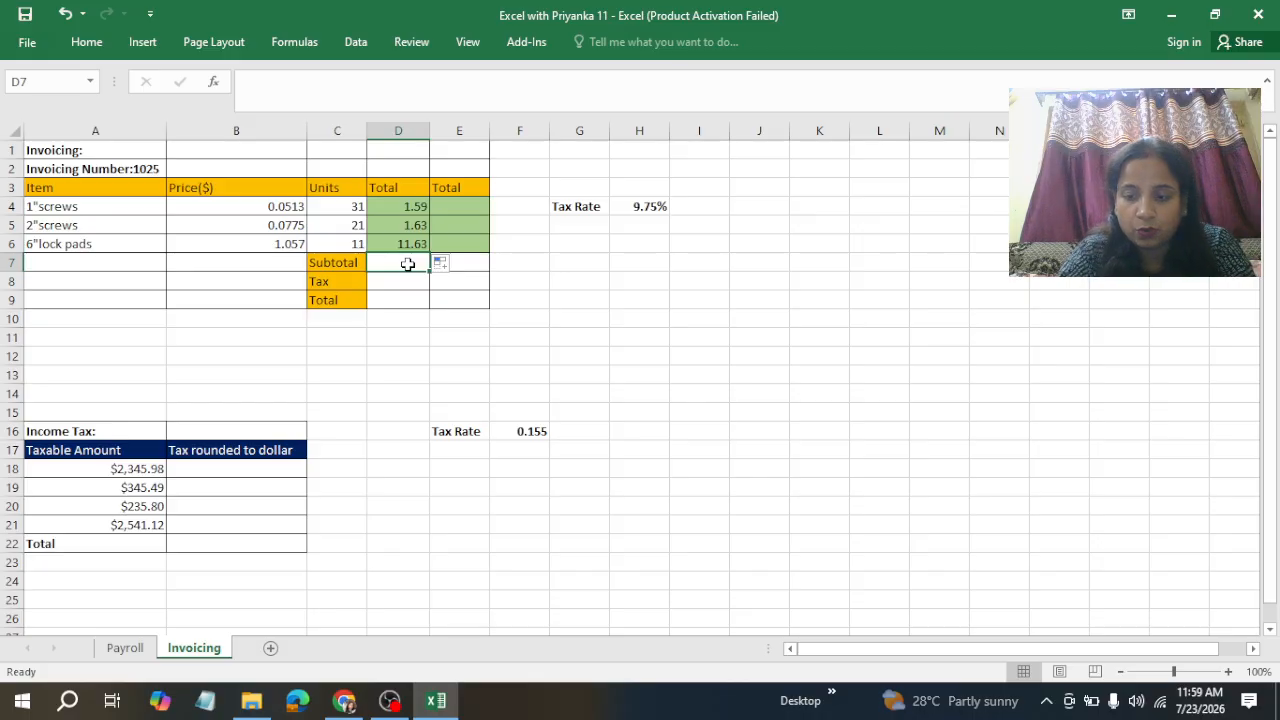
key("alt+equal")
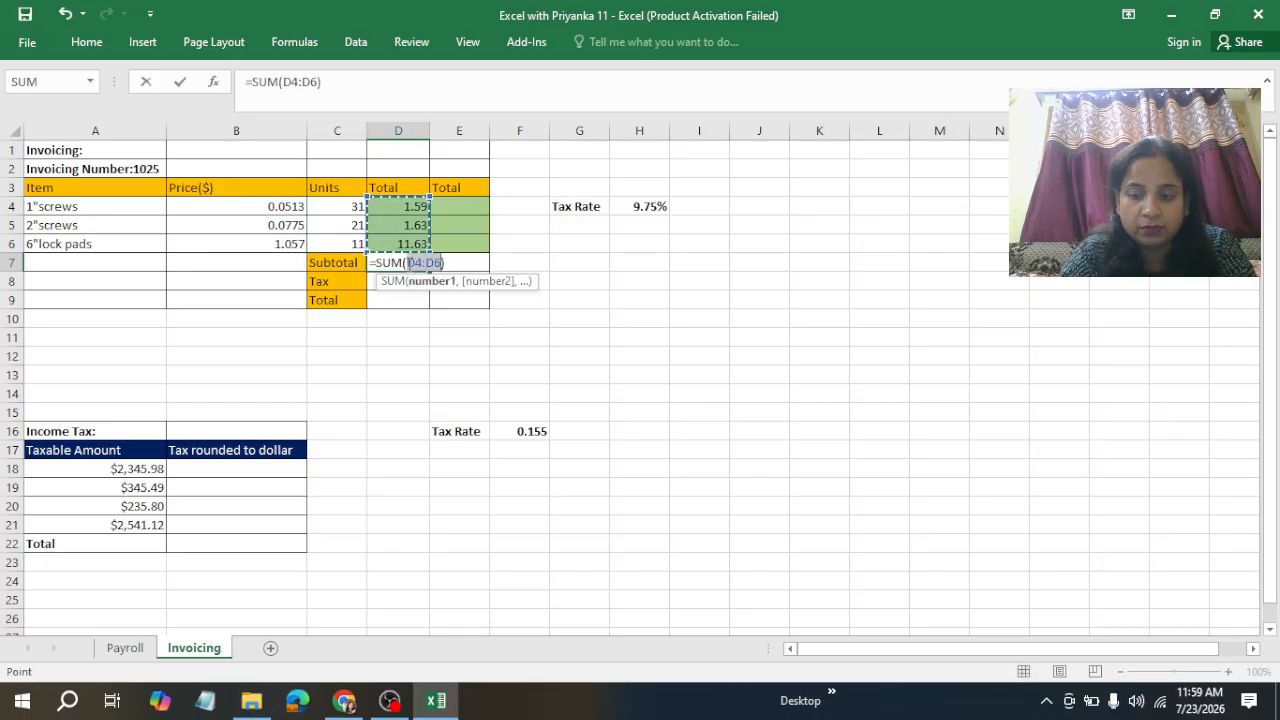
key("ctrl+Return")
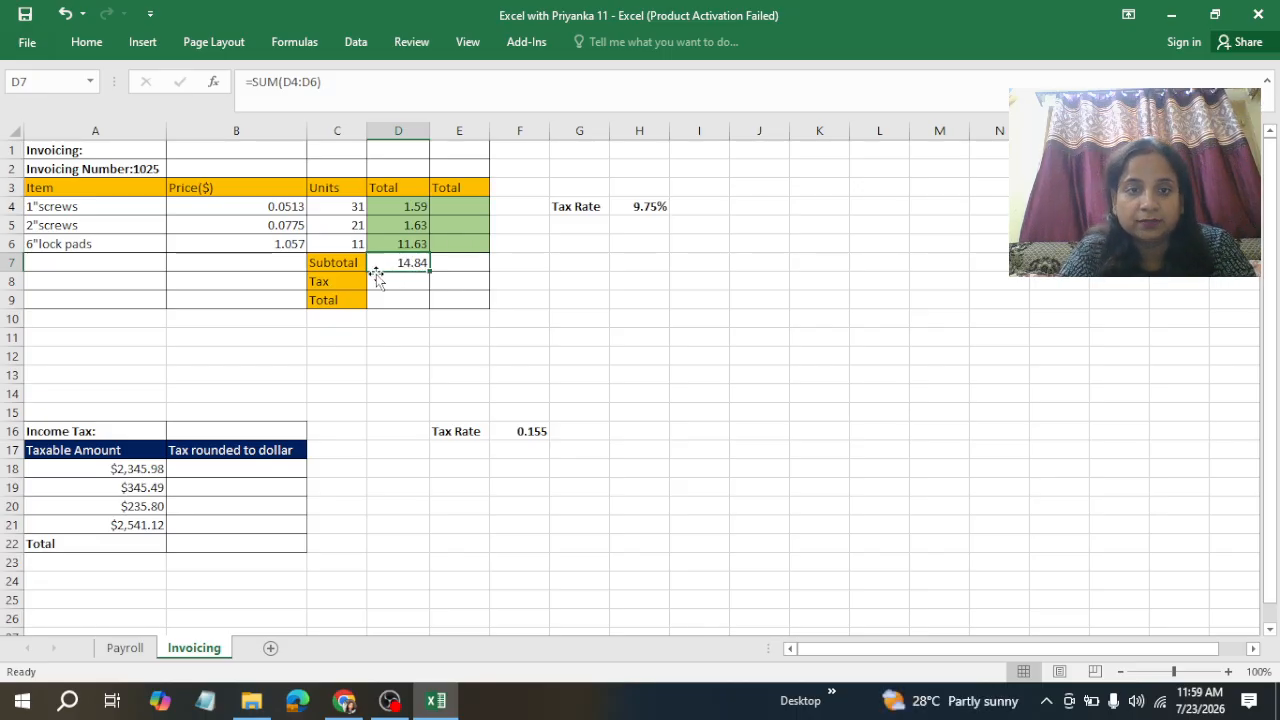
Step: Calculate the Tax in column D by multiplying the Subtotal by the Tax Rate with =D7*H4
left_click(405, 280)
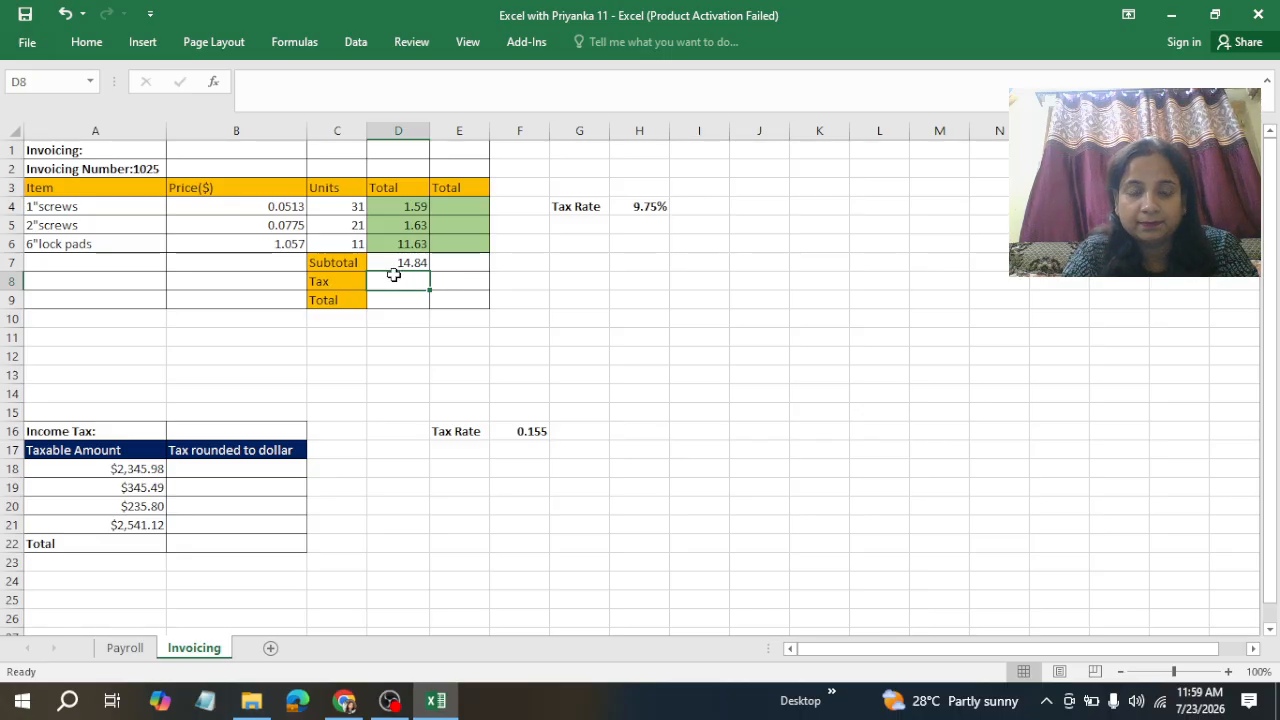
type("=")
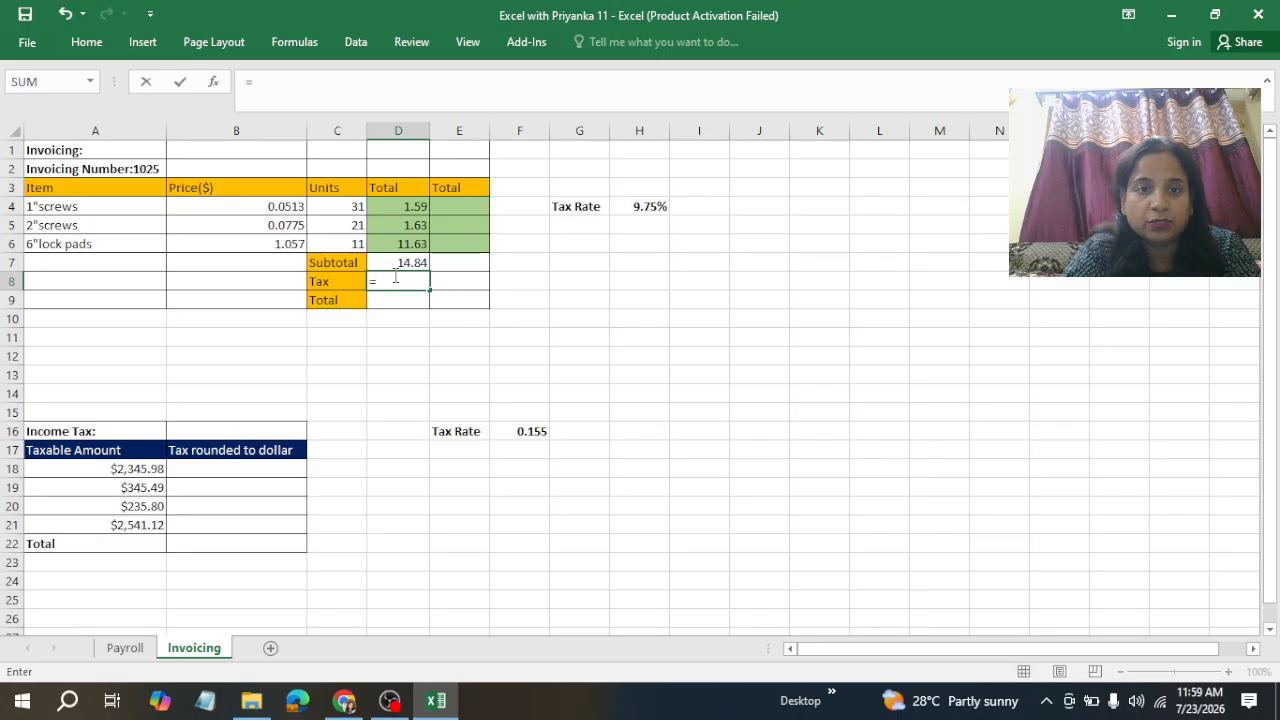
left_click(413, 260)
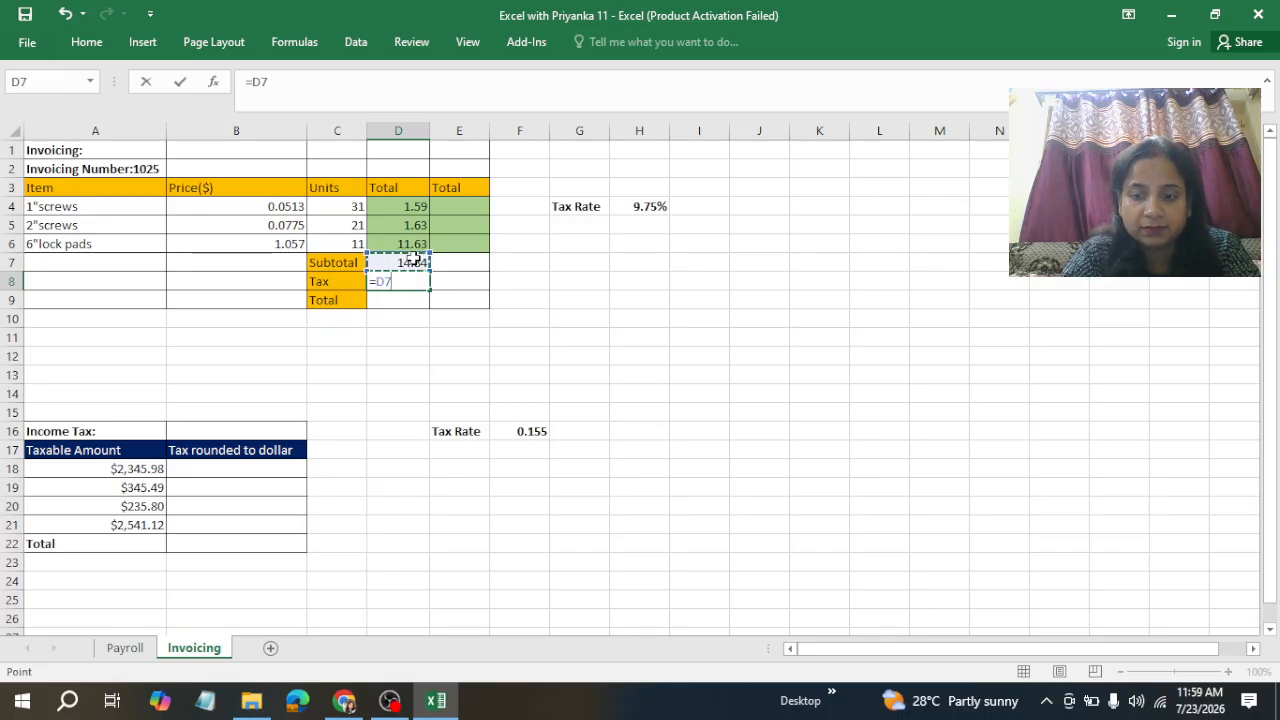
type("*")
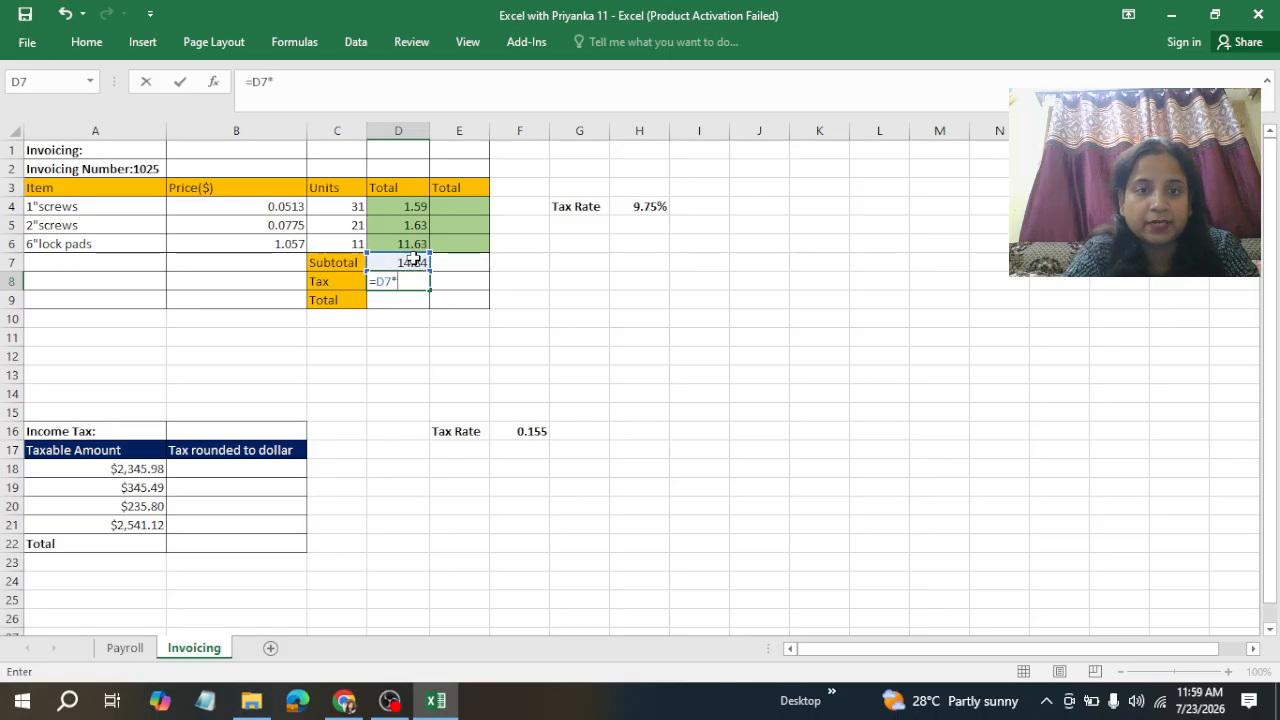
left_click(651, 208)
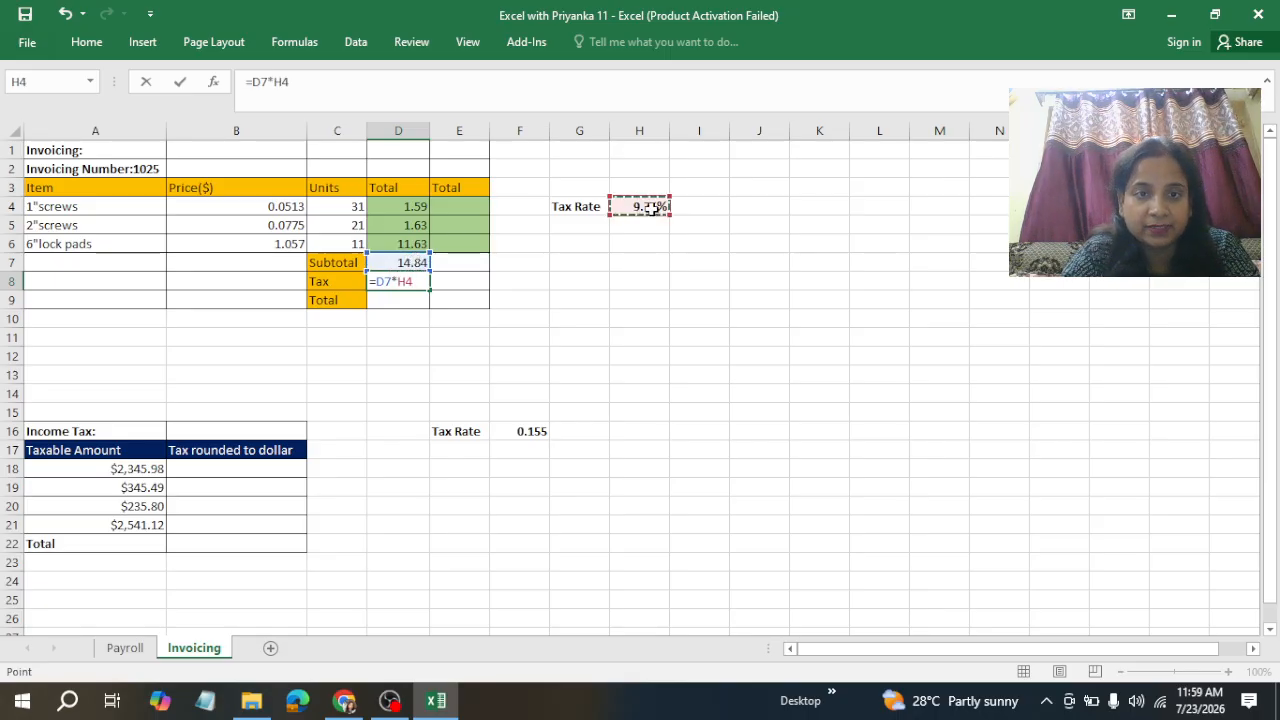
key("ctrl+Return")
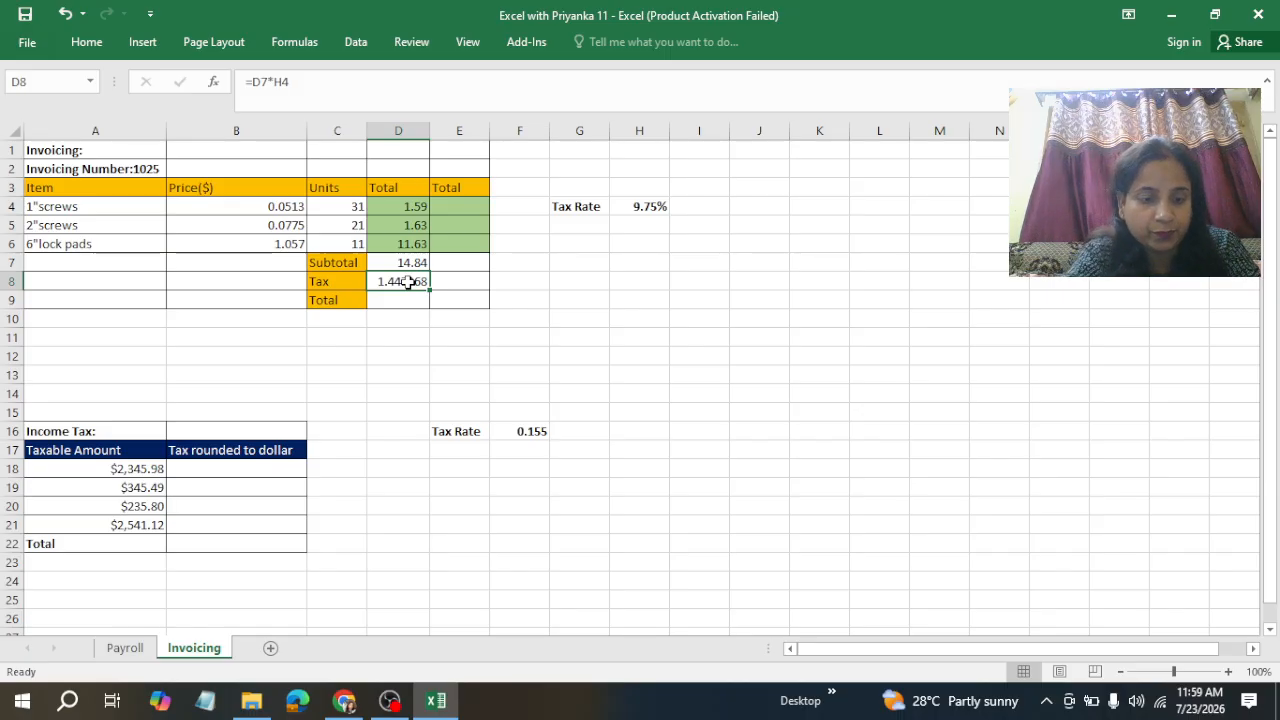
Step: Format the Tax cell as Number with 2 decimal places
key("ctrl+1")
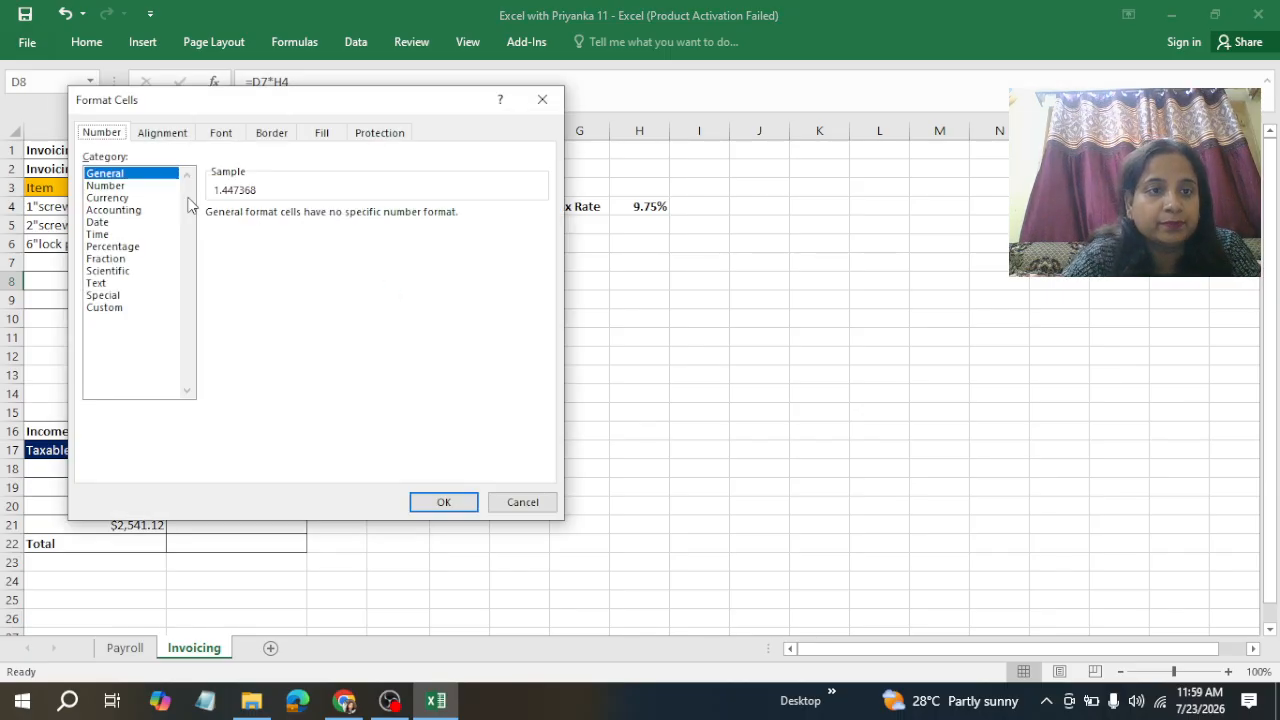
left_click(112, 188)
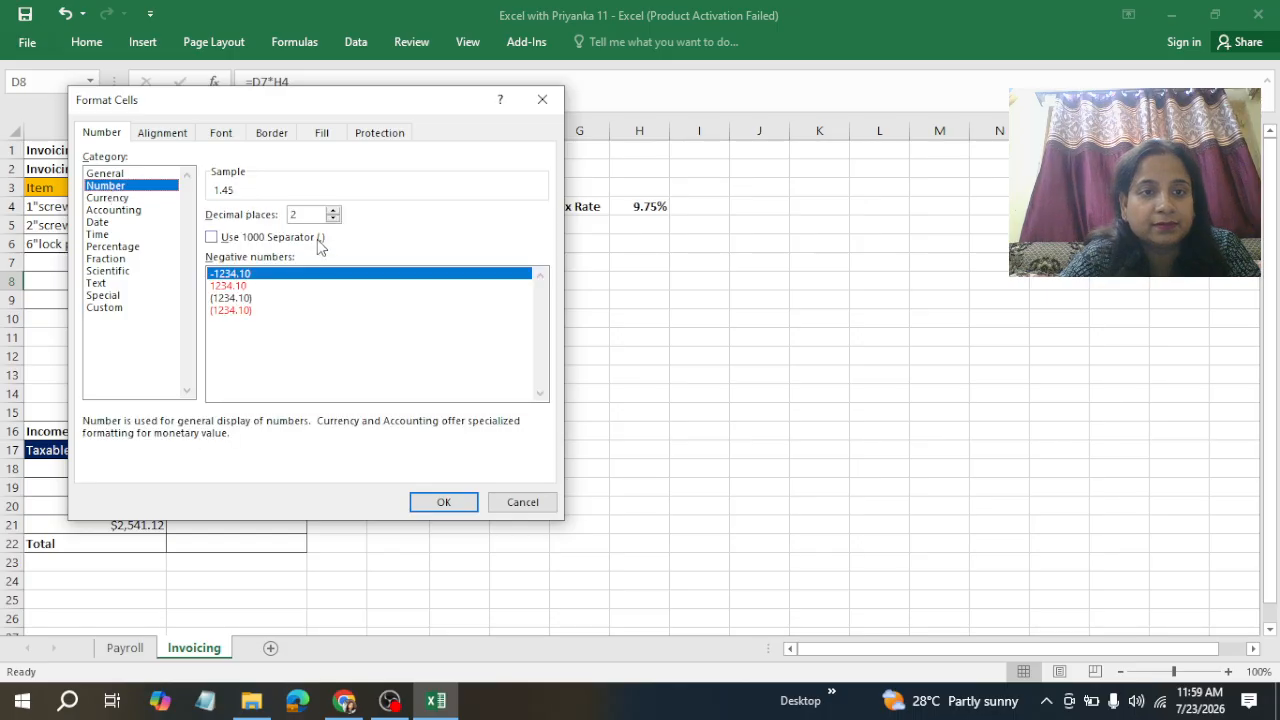
left_click(451, 507)
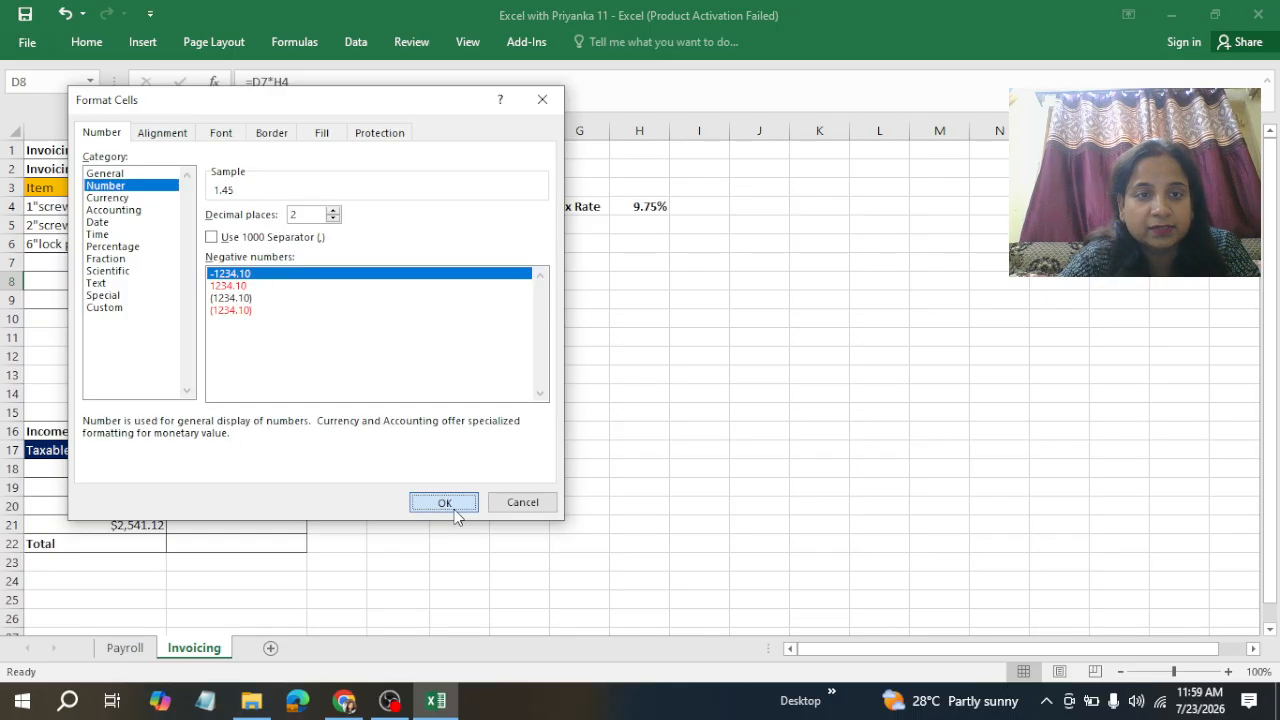
left_click(454, 506)
left_click(672, 396)
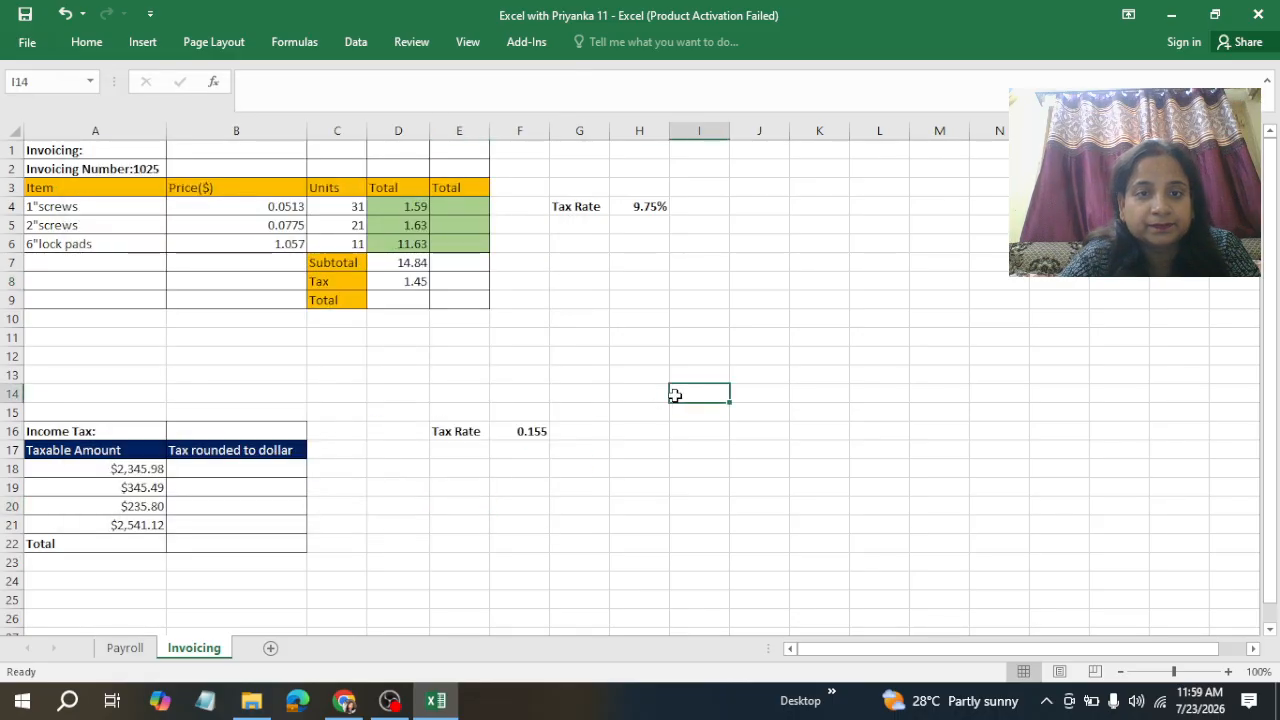
Step: Compute the Total in column D as =SUM(D7:D8), adding Subtotal and Tax
left_click(394, 300)
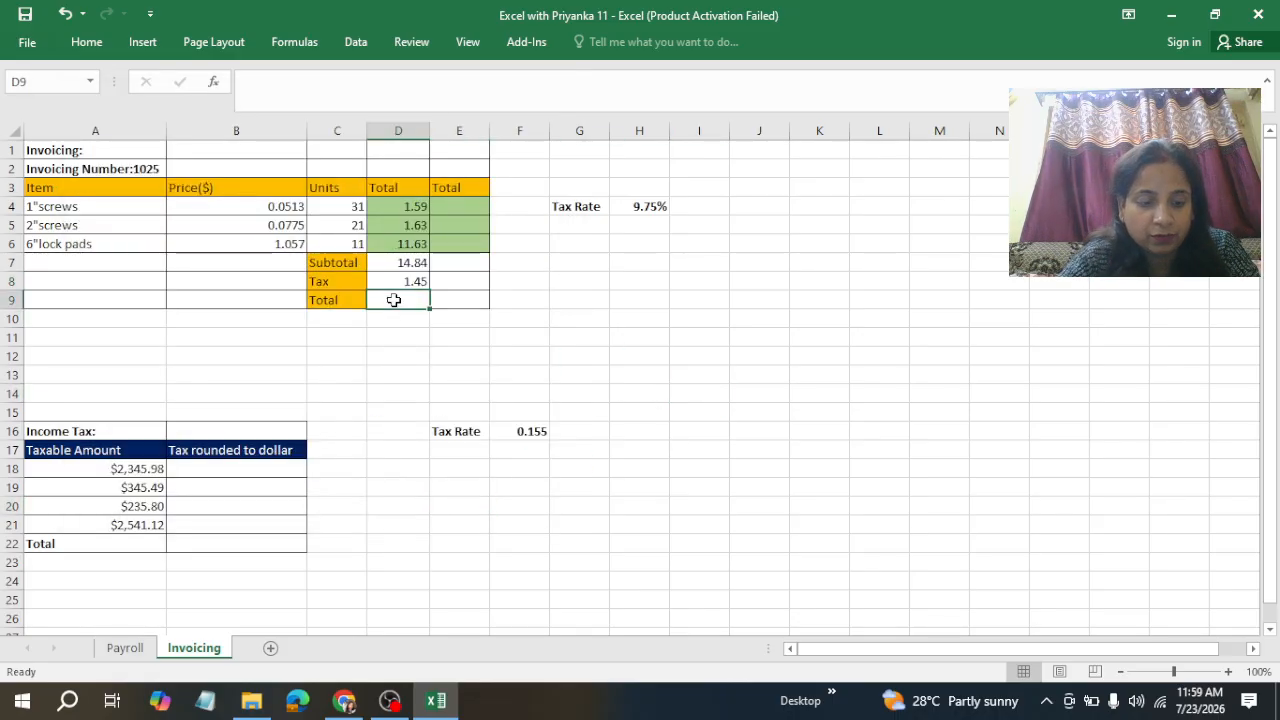
type("=SUM(")
key("Up")
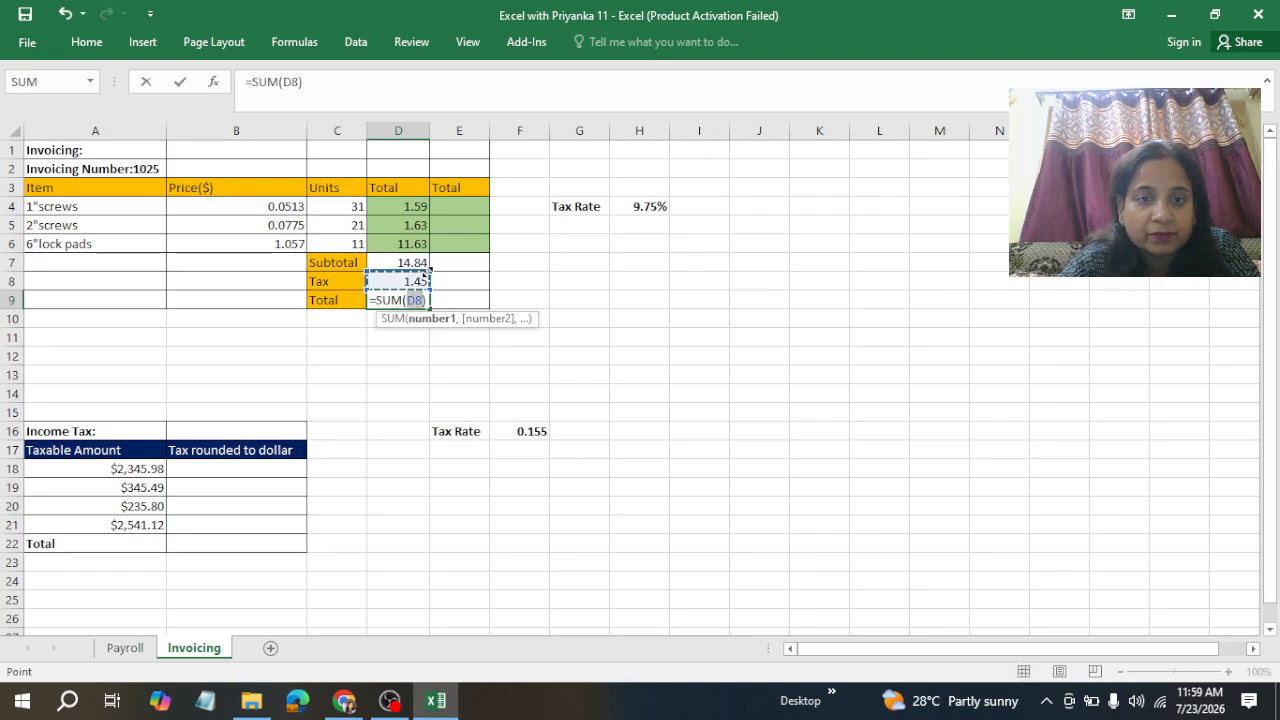
left_click_drag(429, 271, 429, 260)
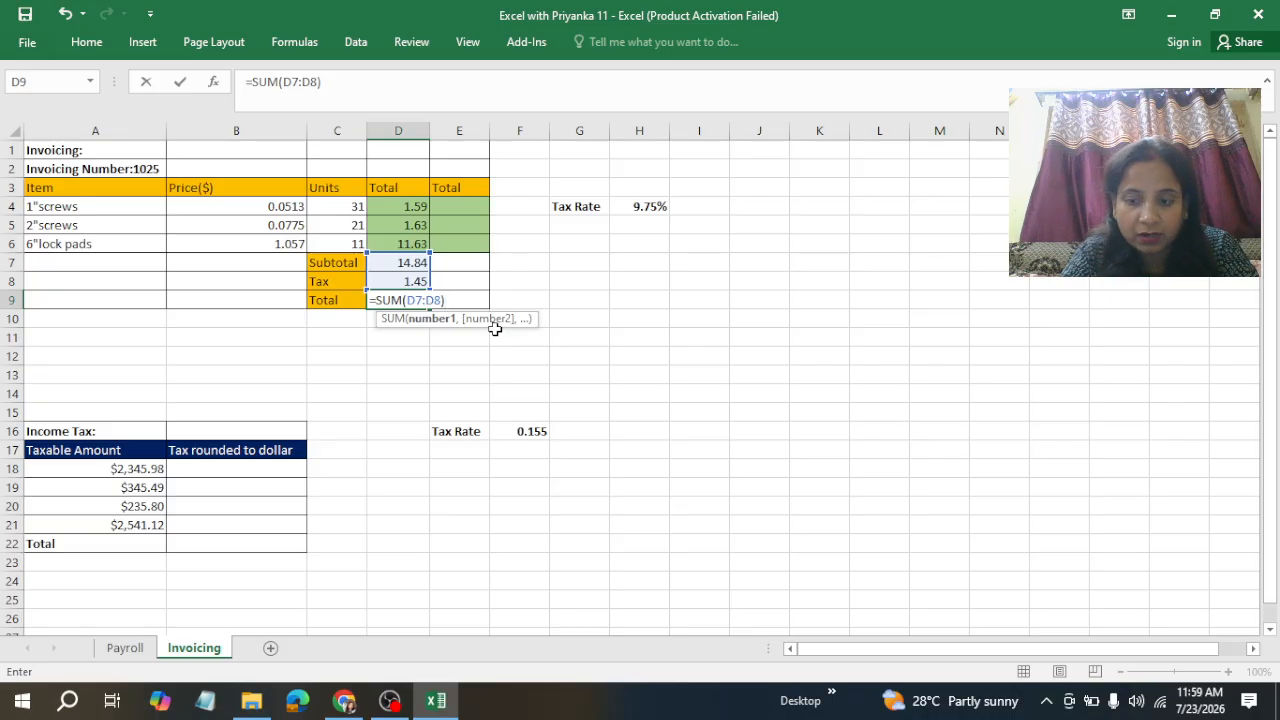
key("ctrl+Return")
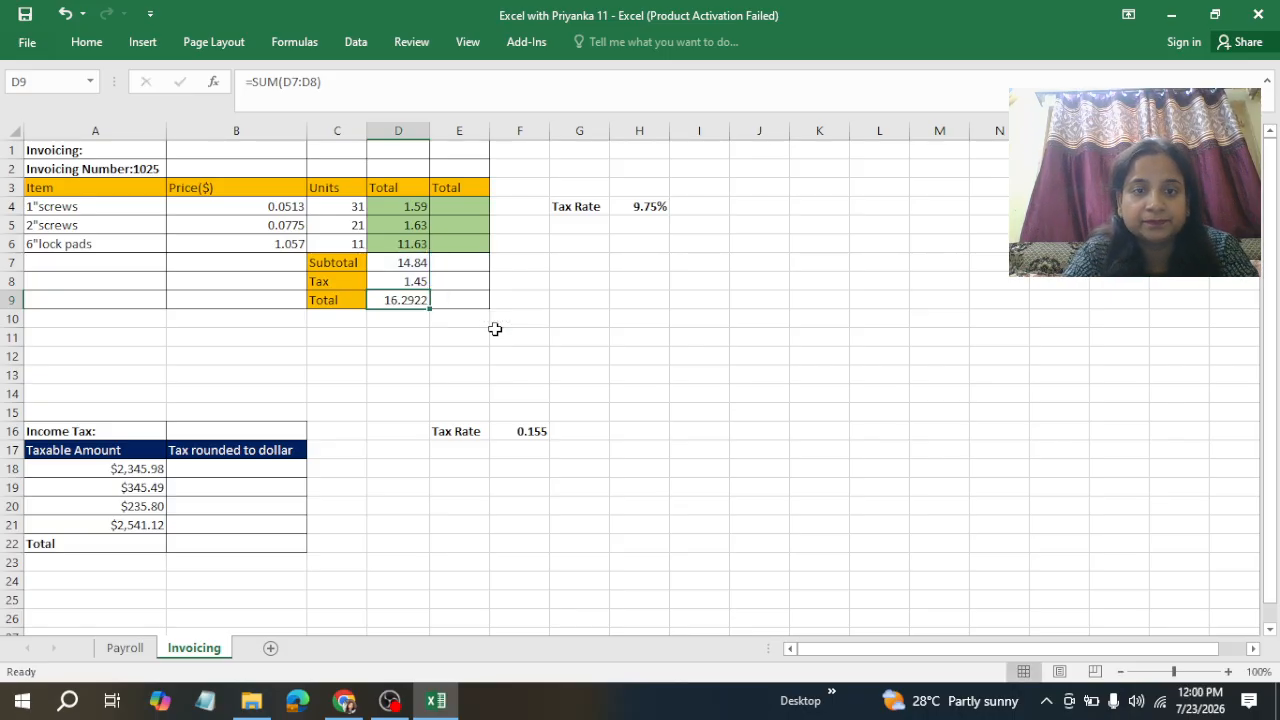
left_click(414, 353)
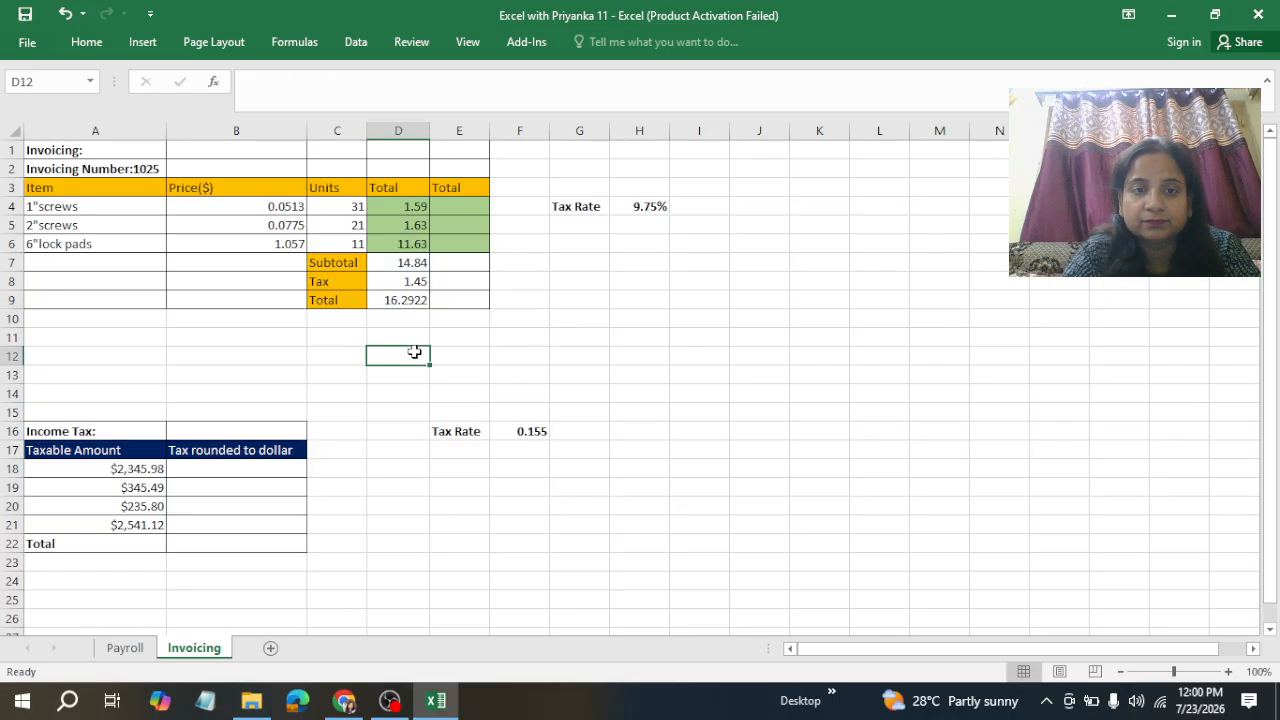
Step: Enter =ROUND(B4*C4,2) in the second Total column for 1"screws and fill it down to the 6"lock pads row
left_click(459, 205)
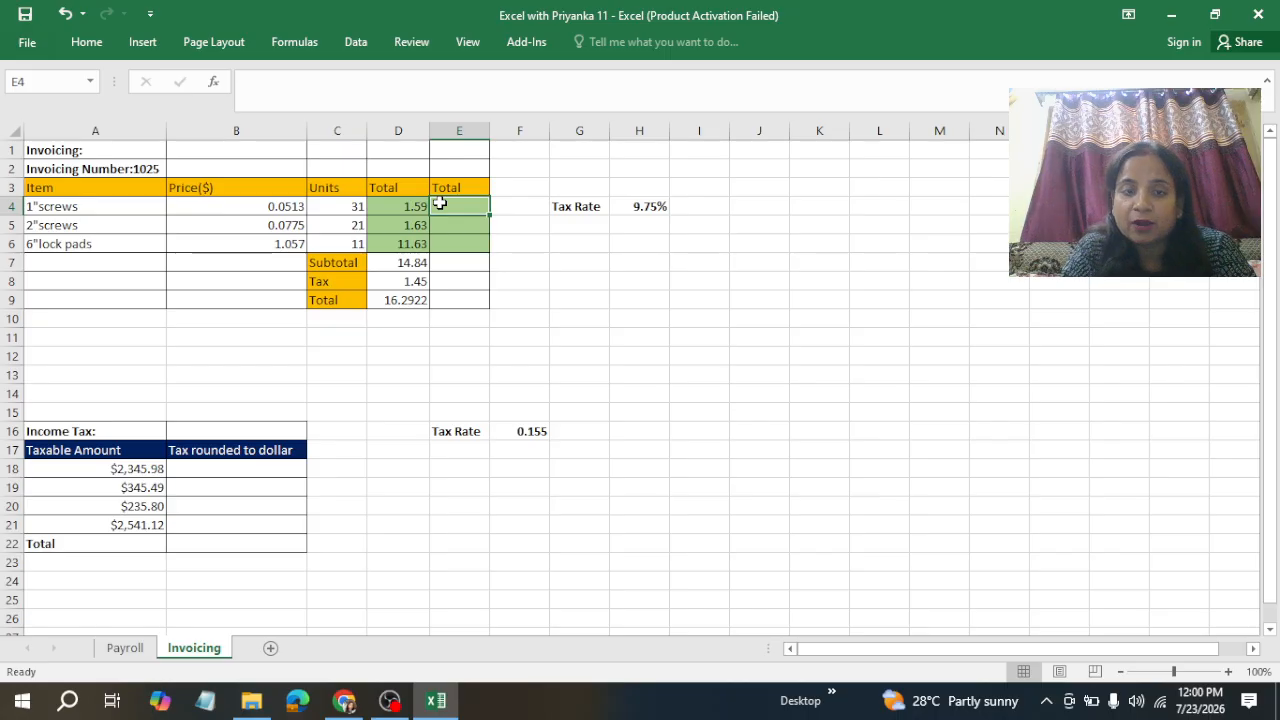
type("=")
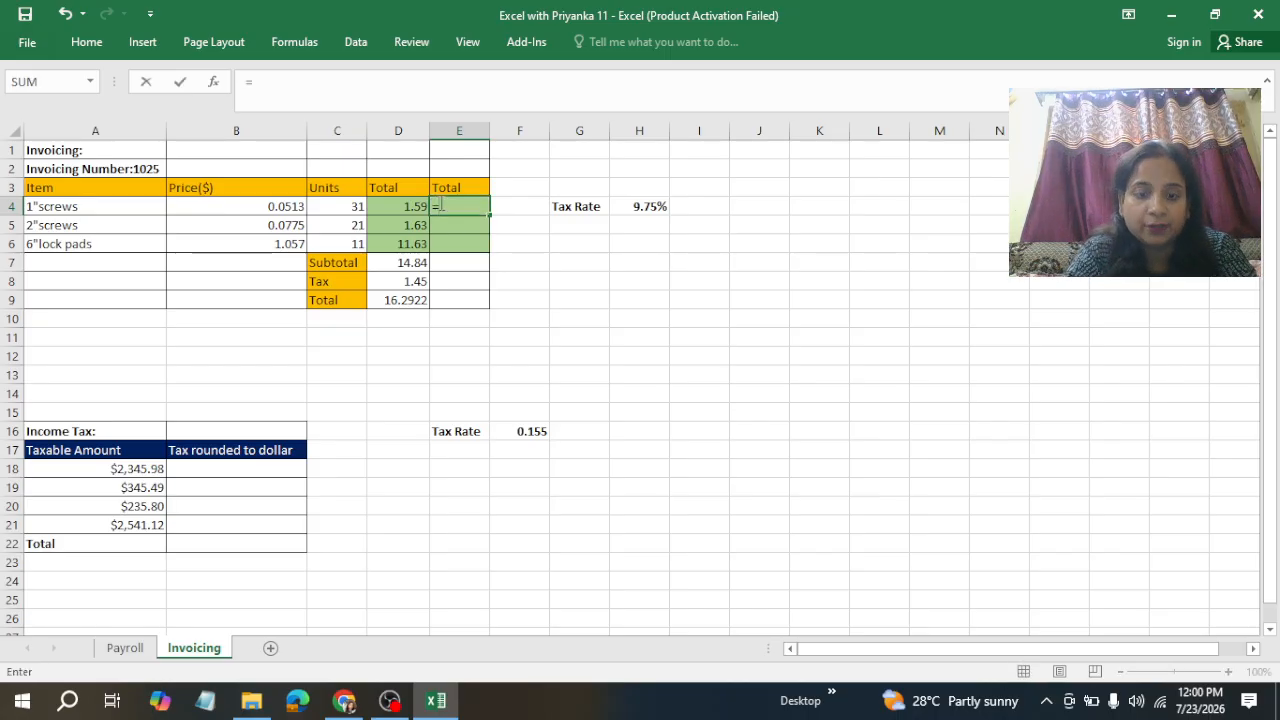
type("rou")
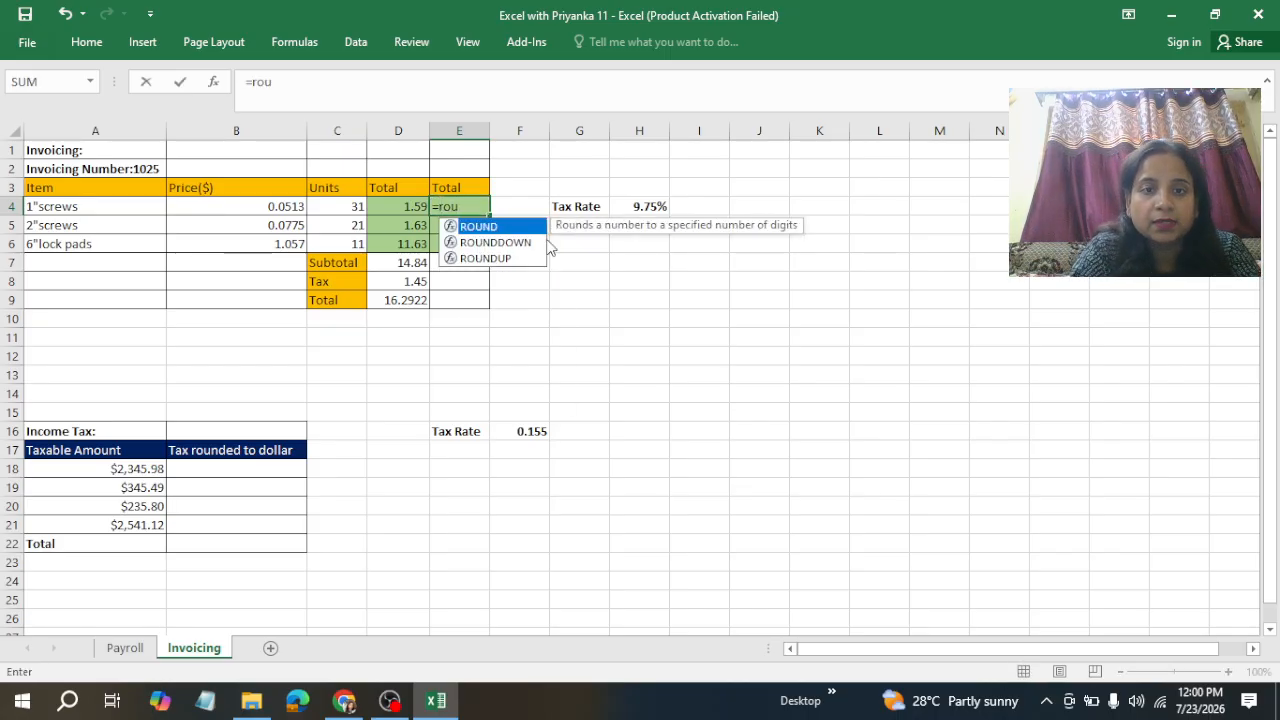
double_click(458, 227)
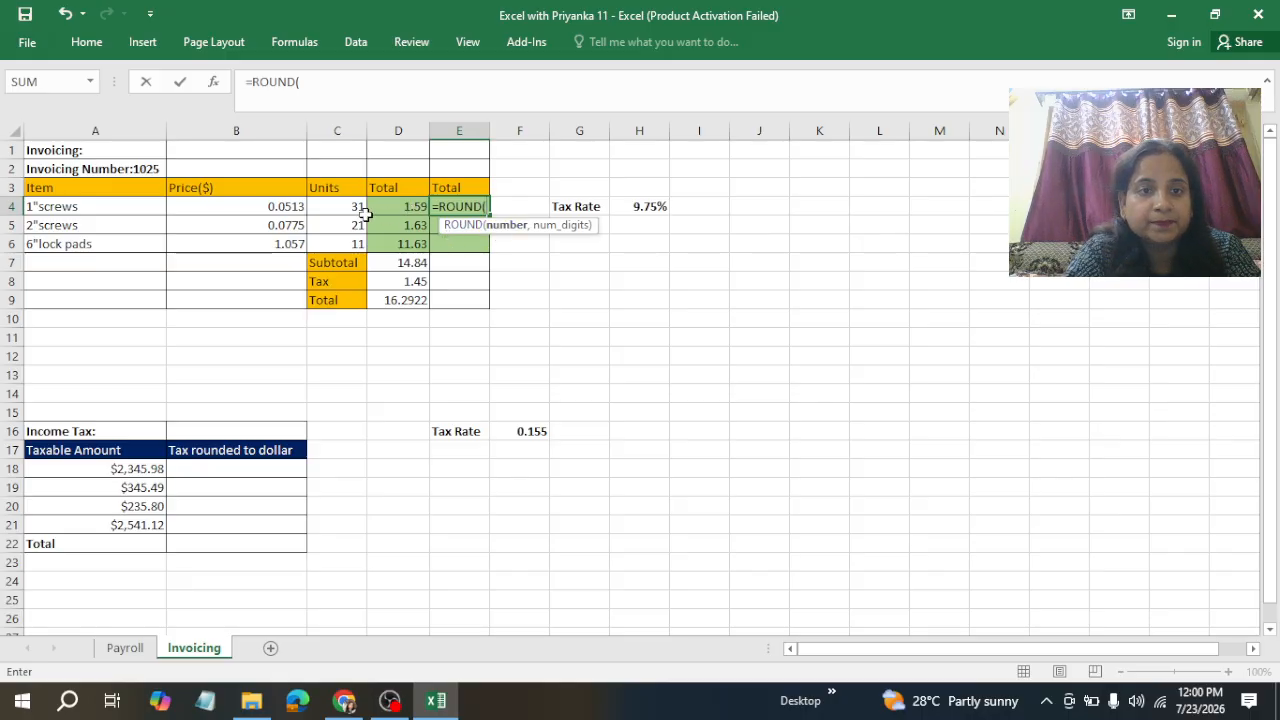
left_click(292, 203)
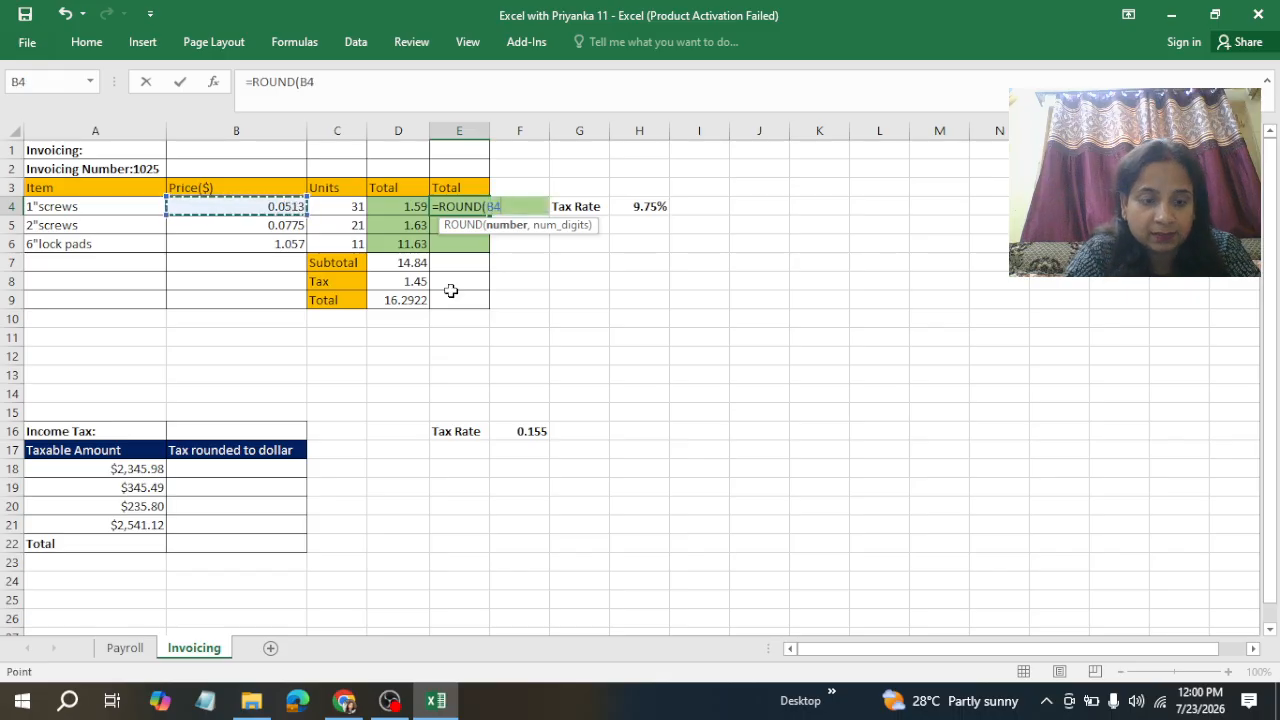
type("*")
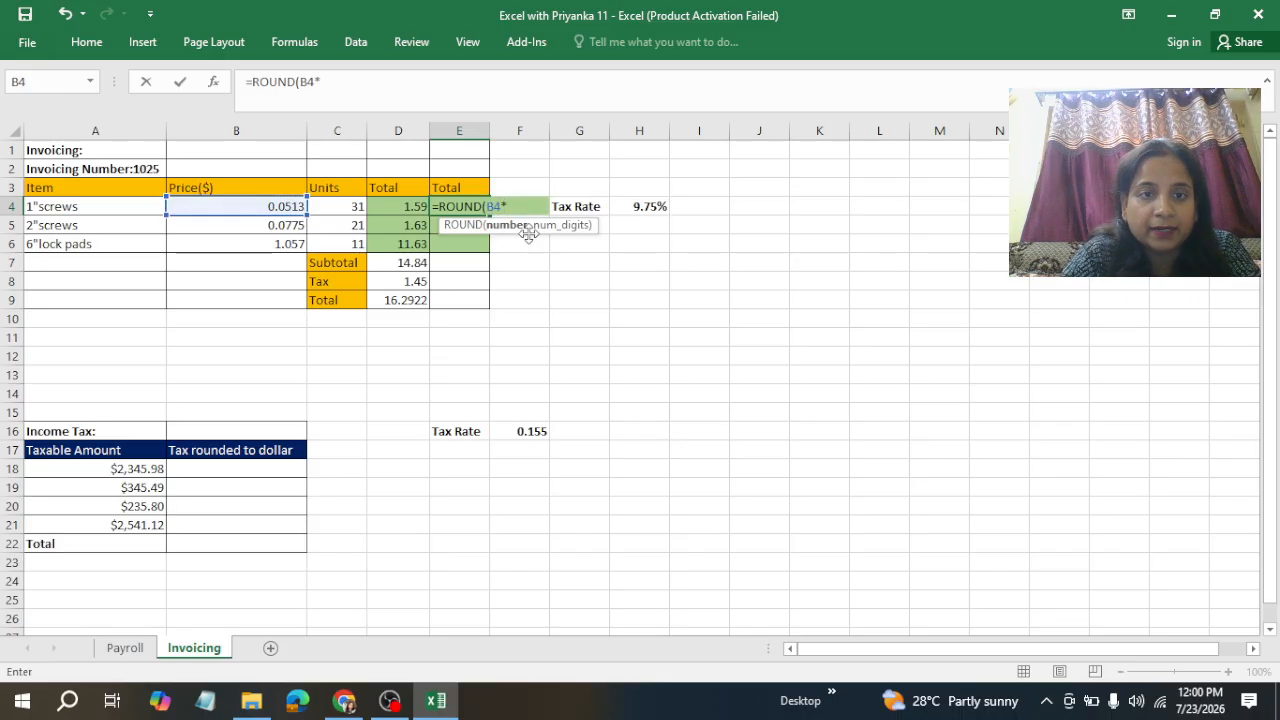
left_click(336, 203)
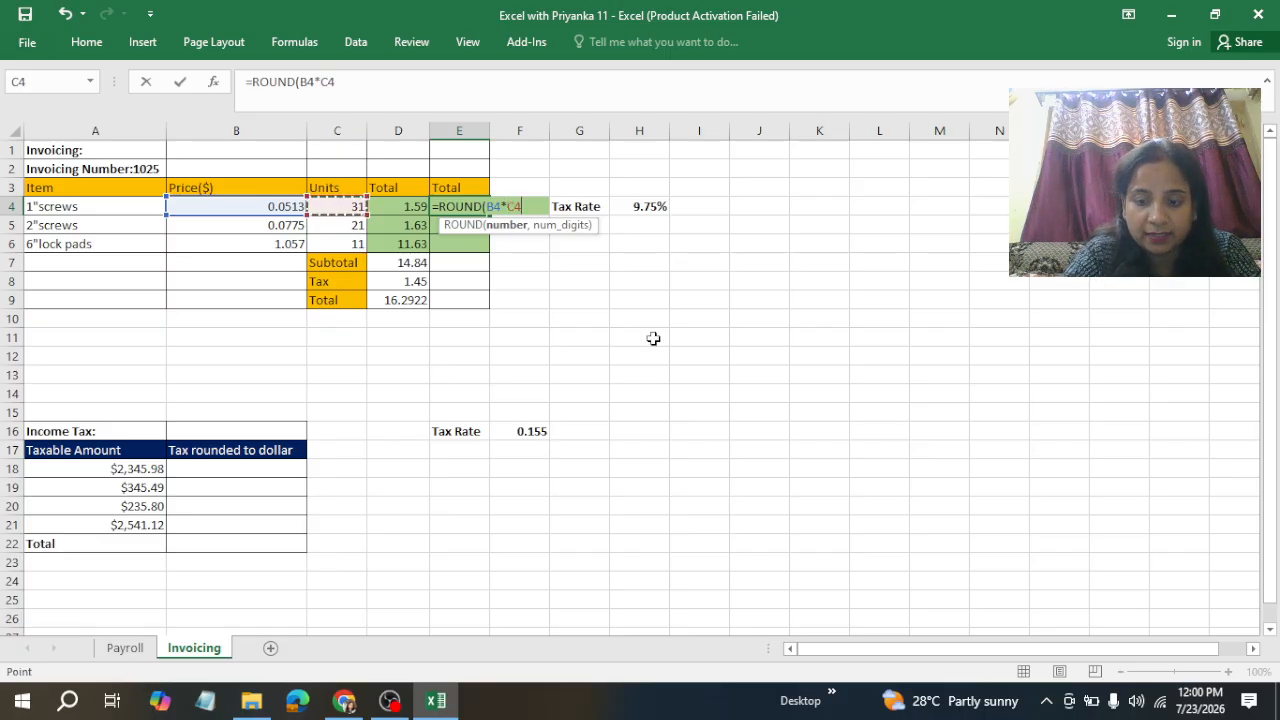
type(",2")
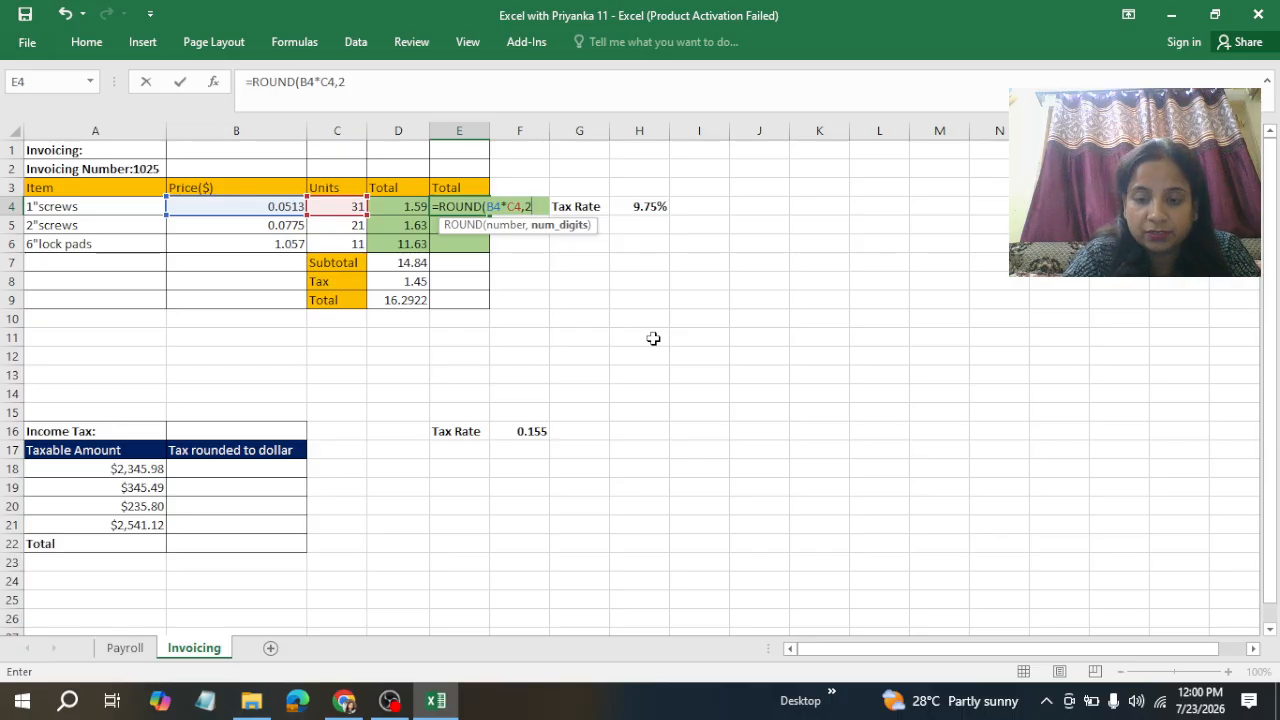
key("ctrl+Return")
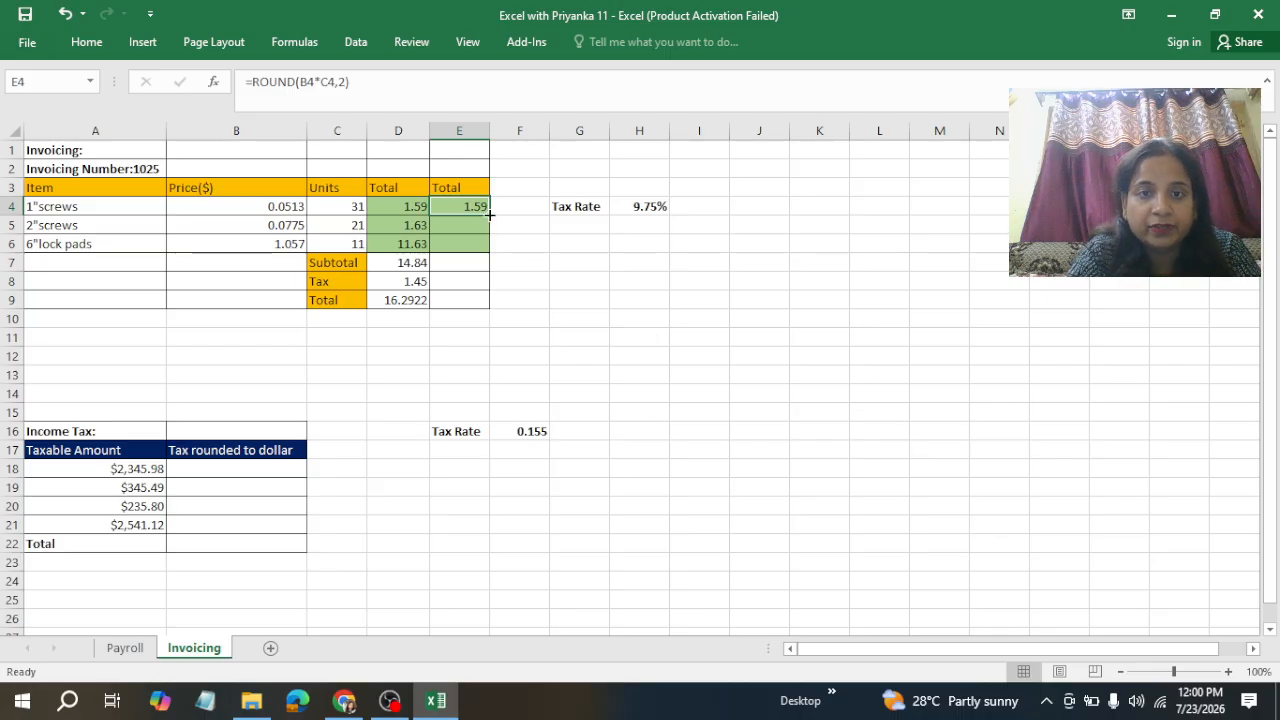
left_click_drag(489, 215, 482, 248)
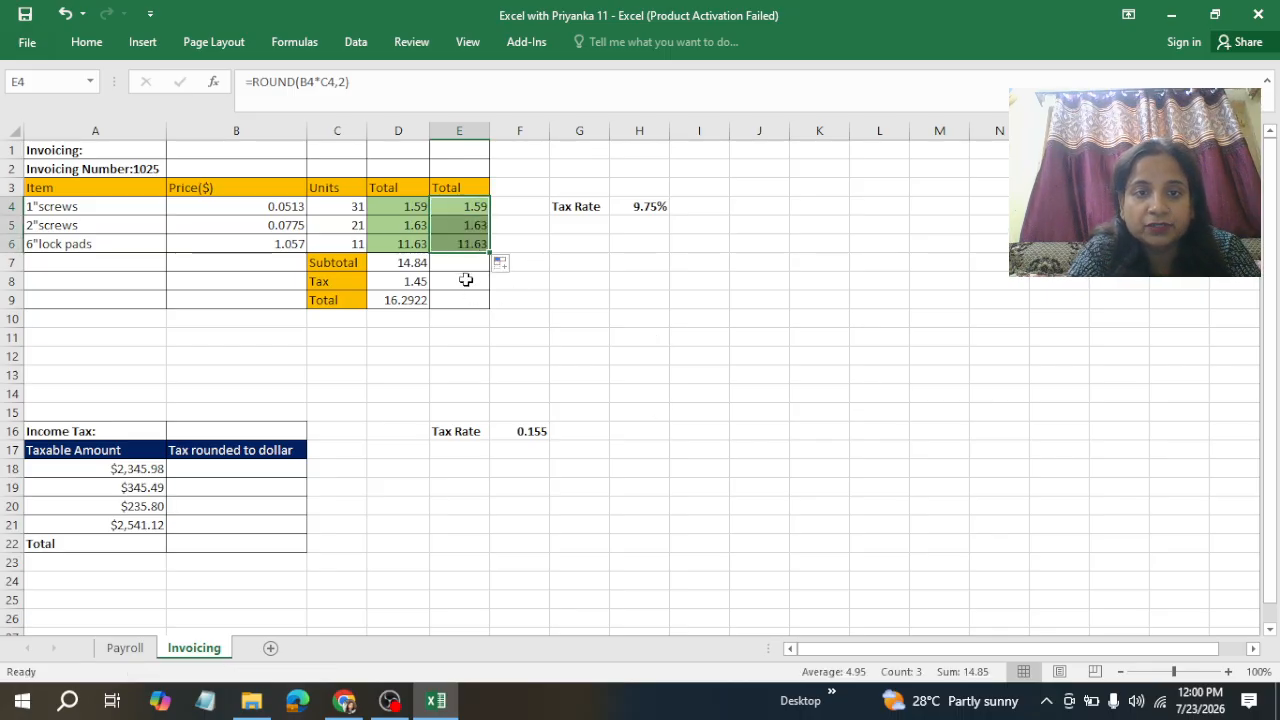
Step: AutoSum the rounded item totals into the rounded Subtotal cell as =SUM(E4:E6) and compare it with the unrounded Subtotal
left_click(460, 264)
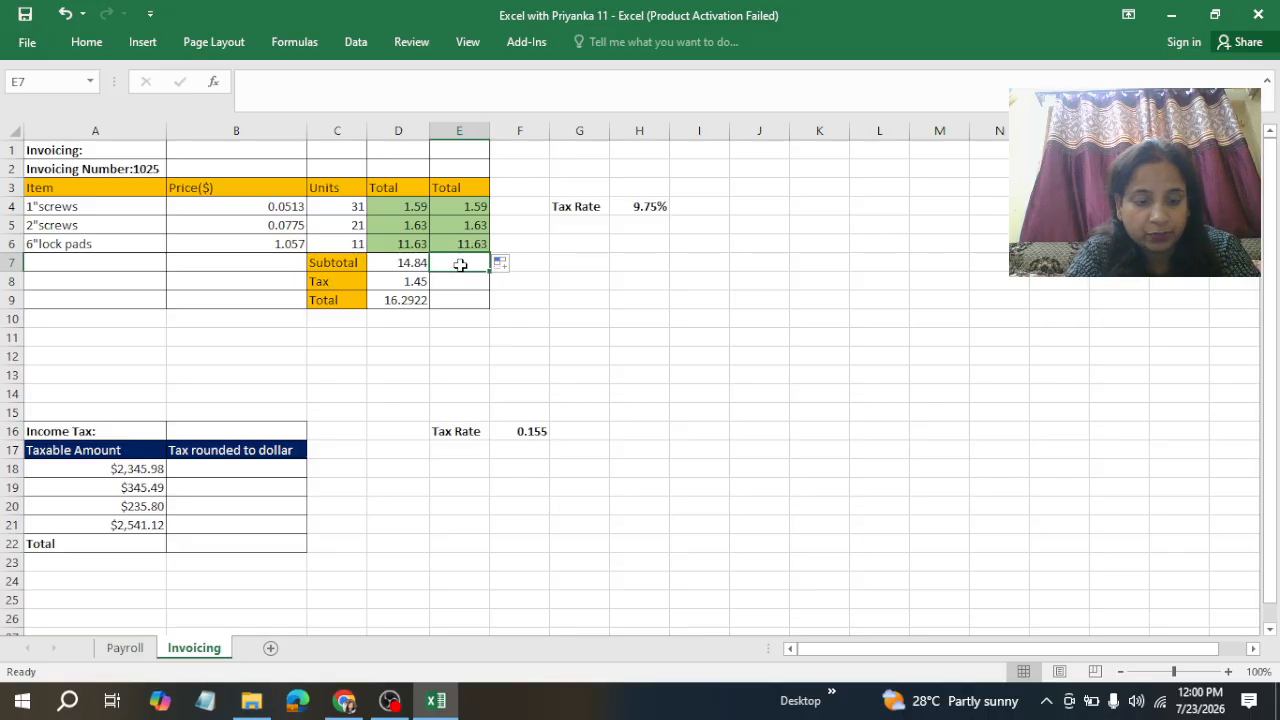
key("alt+equal")
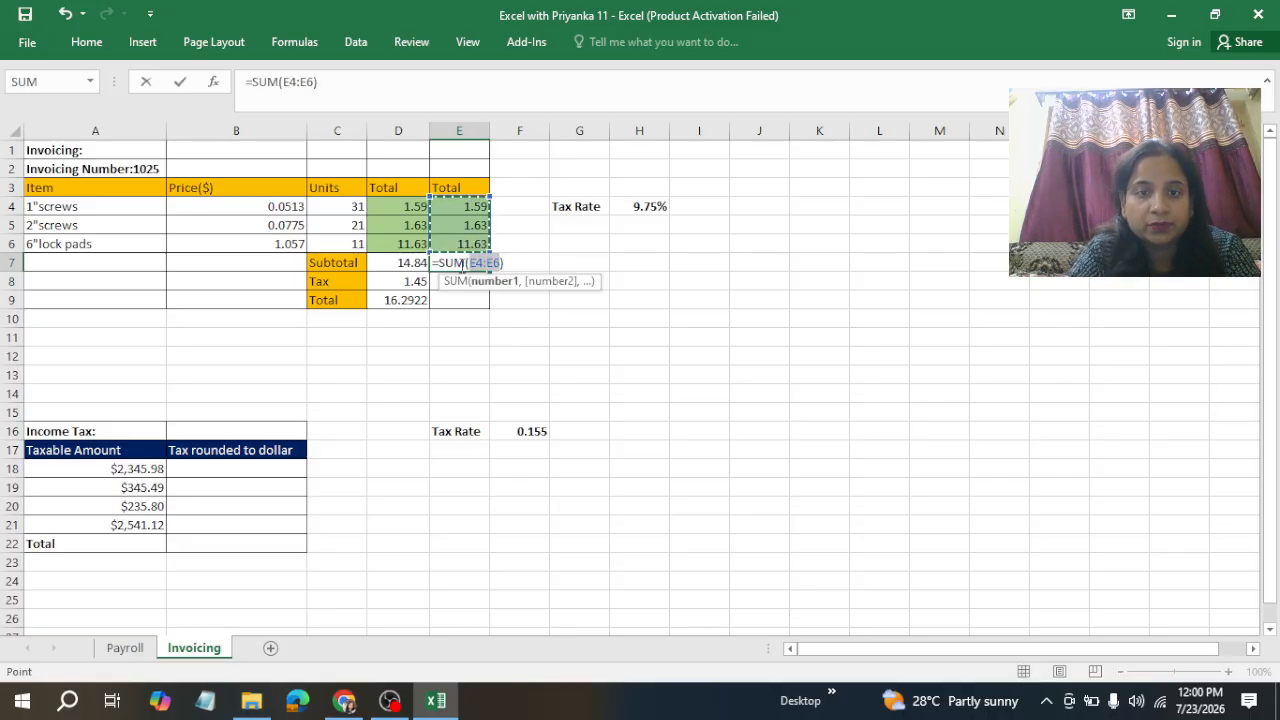
key("ctrl+Return")
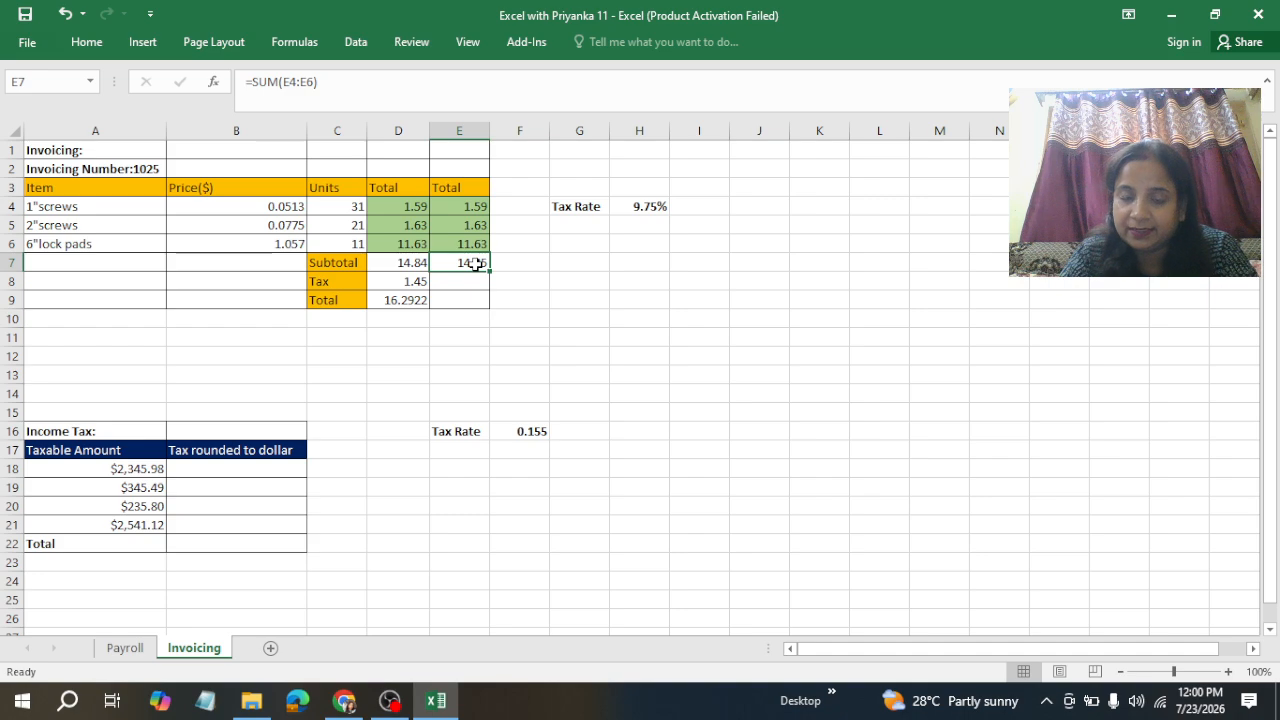
left_click(406, 261)
left_click(466, 266)
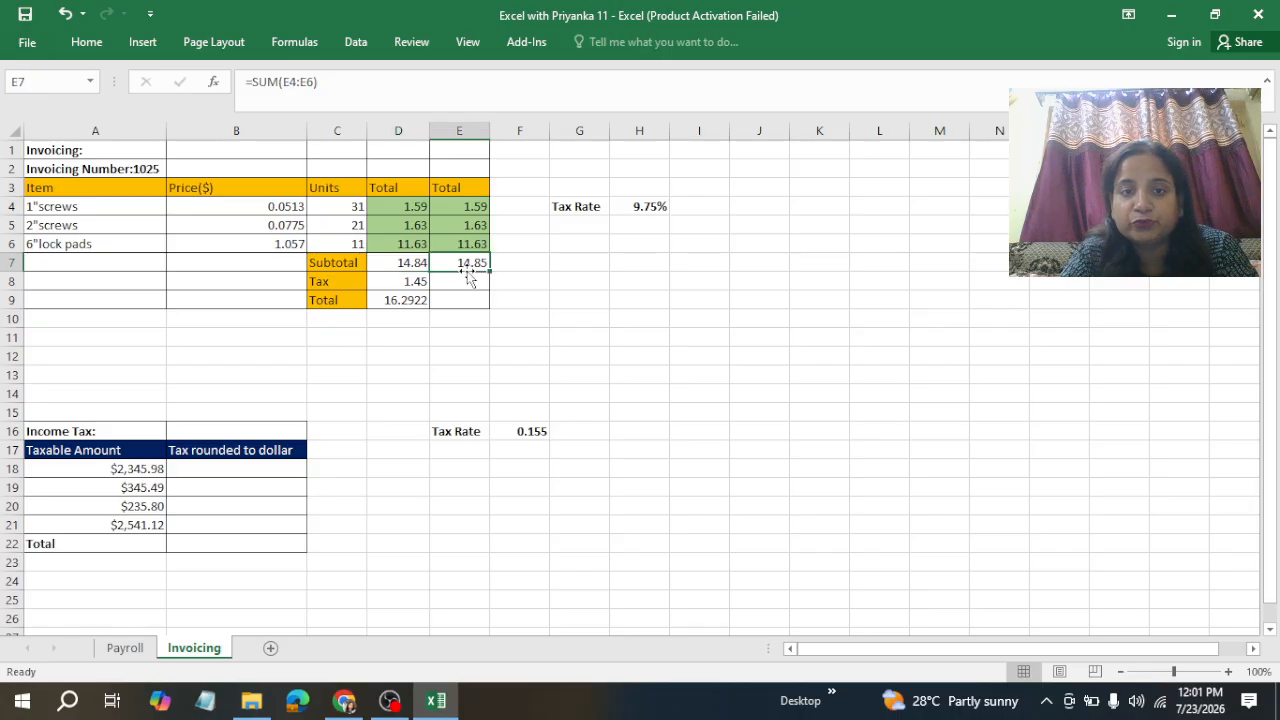
Step: Calculate the rounded column's Tax by multiplying its Subtotal by the Tax Rate with =E7*H4
left_click(456, 286)
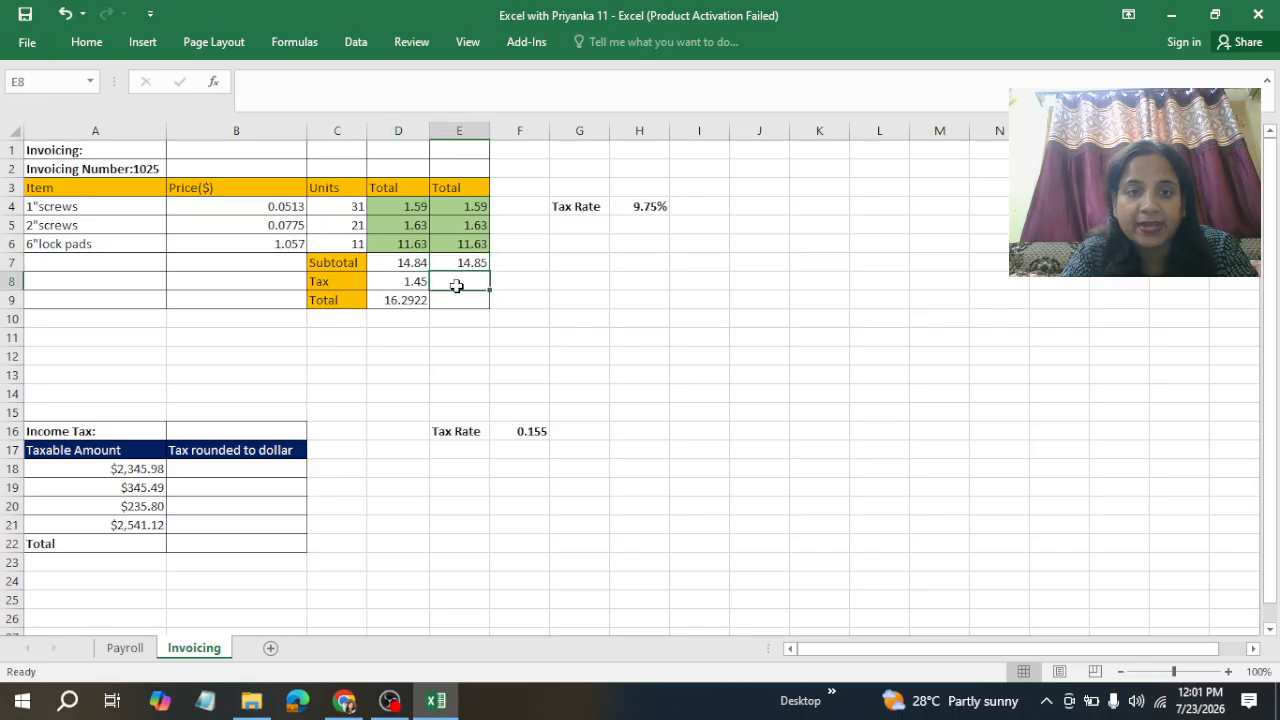
type("=")
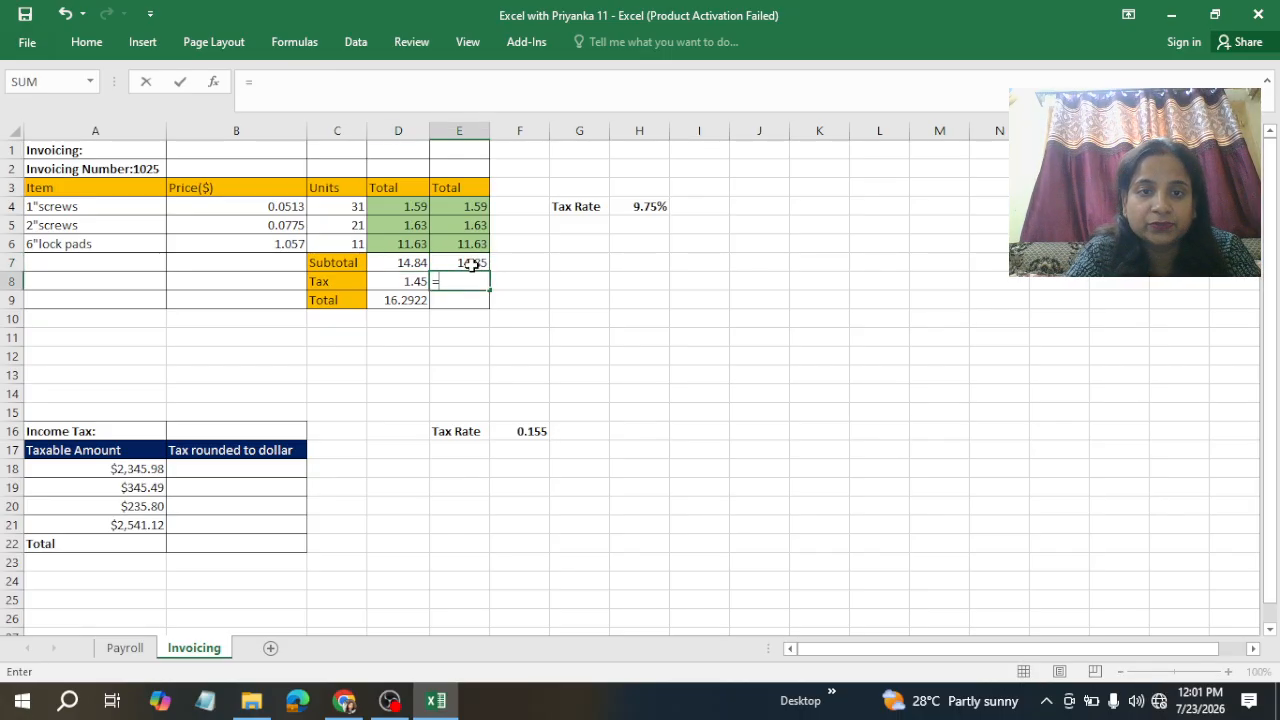
left_click(467, 260)
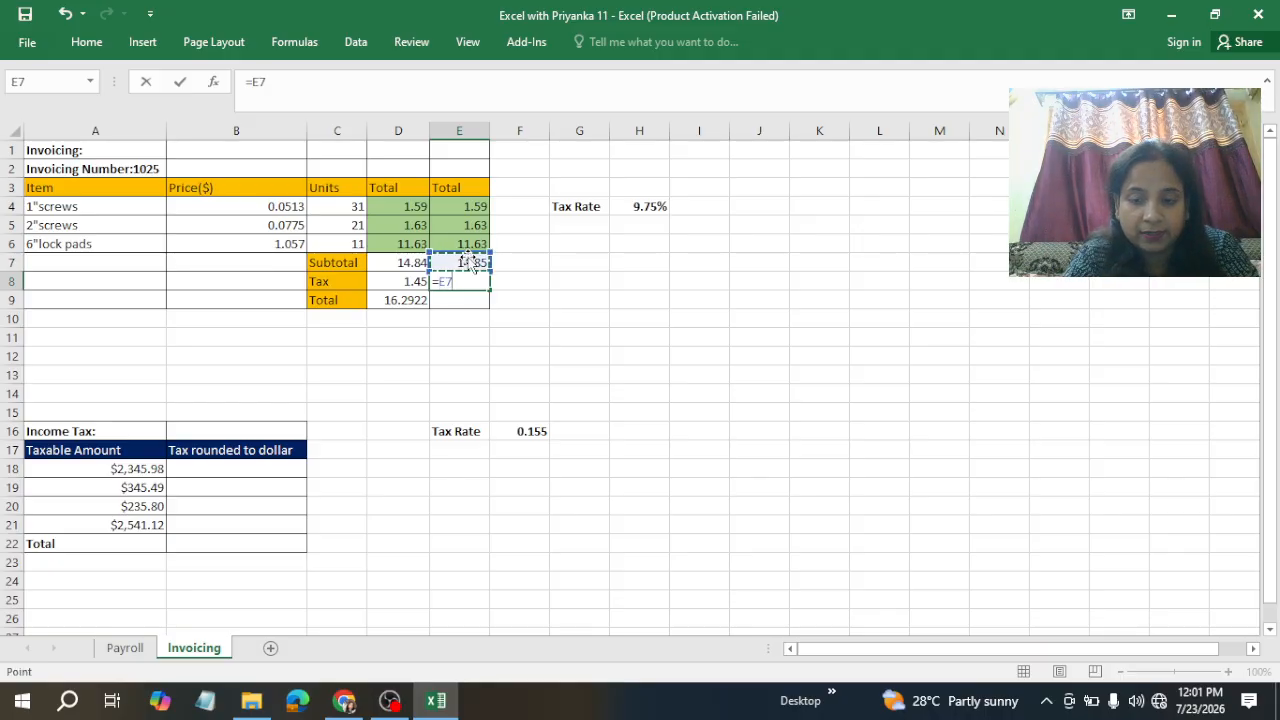
type("*")
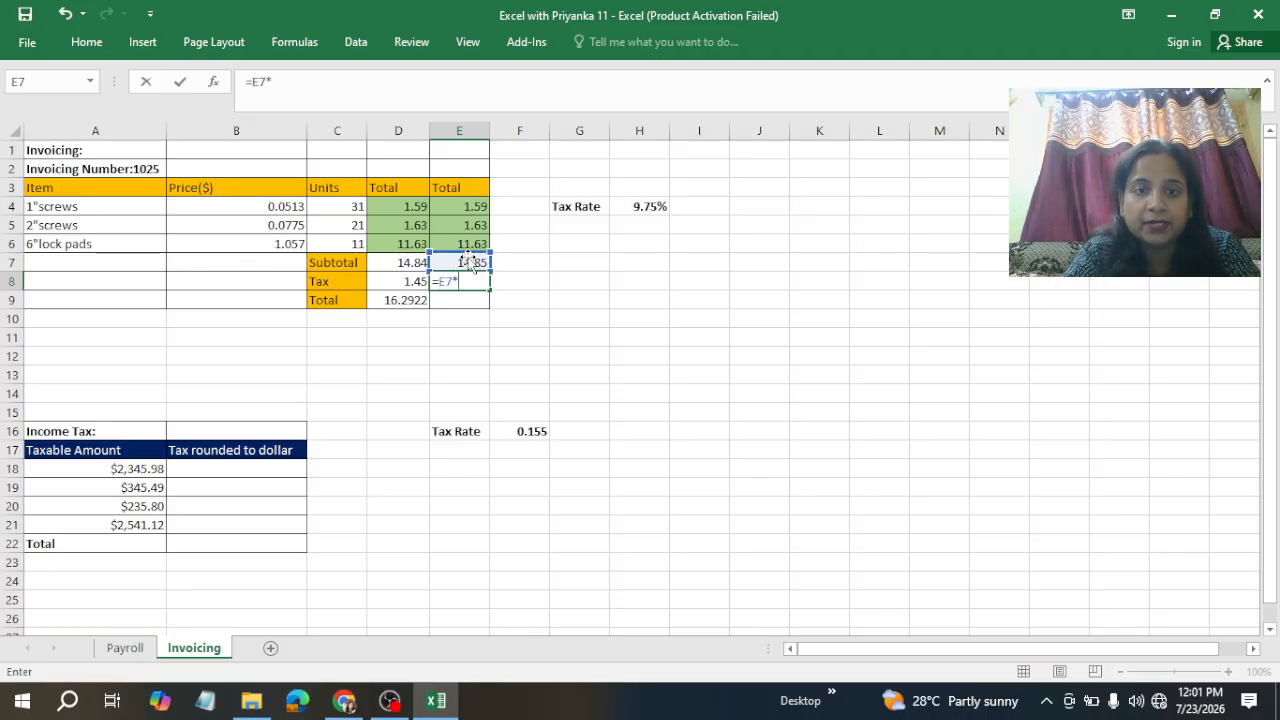
left_click(648, 207)
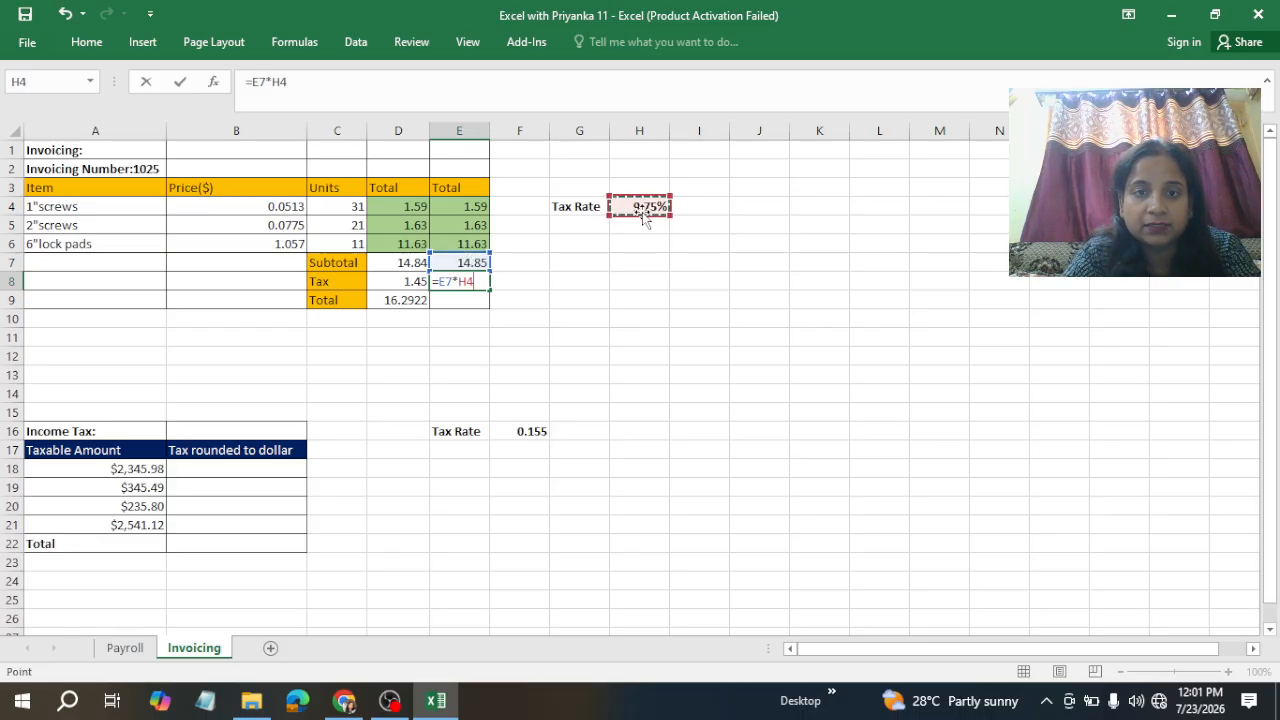
key("ctrl+Return")
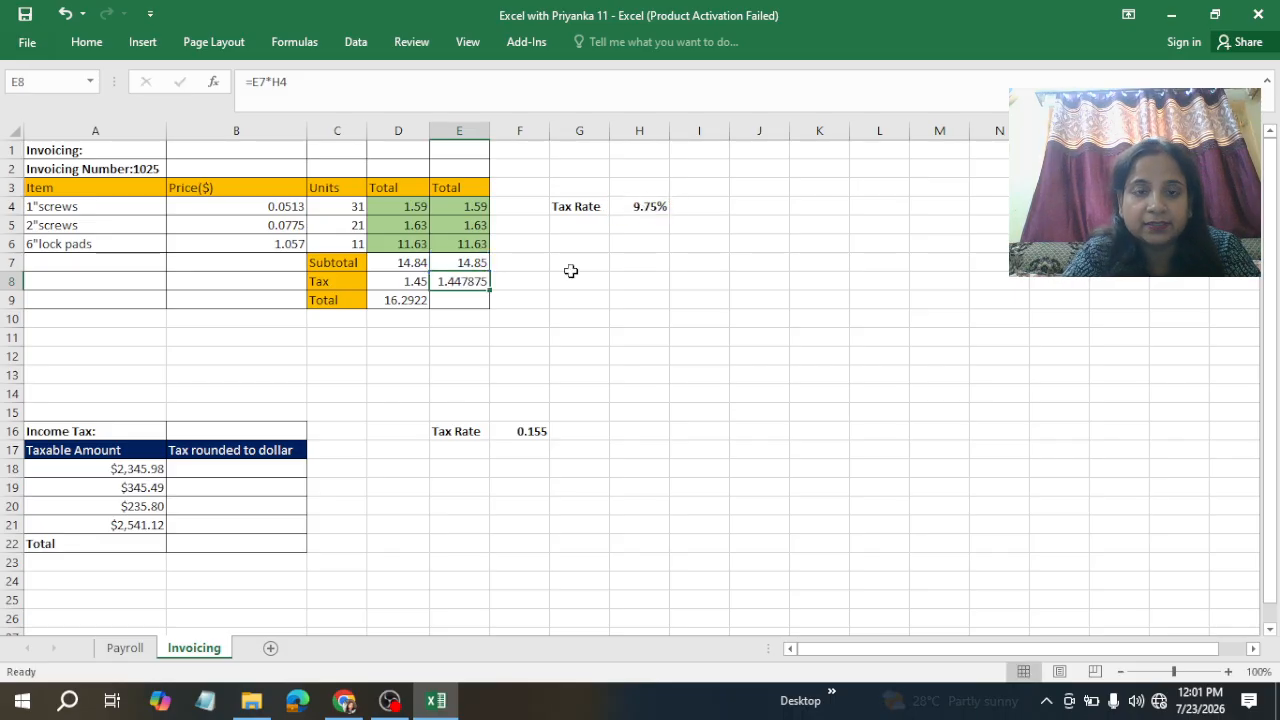
Step: Enter =SUM(E7:E8) in the rounded column's Total cell to add its Subtotal and Tax
left_click(469, 303)
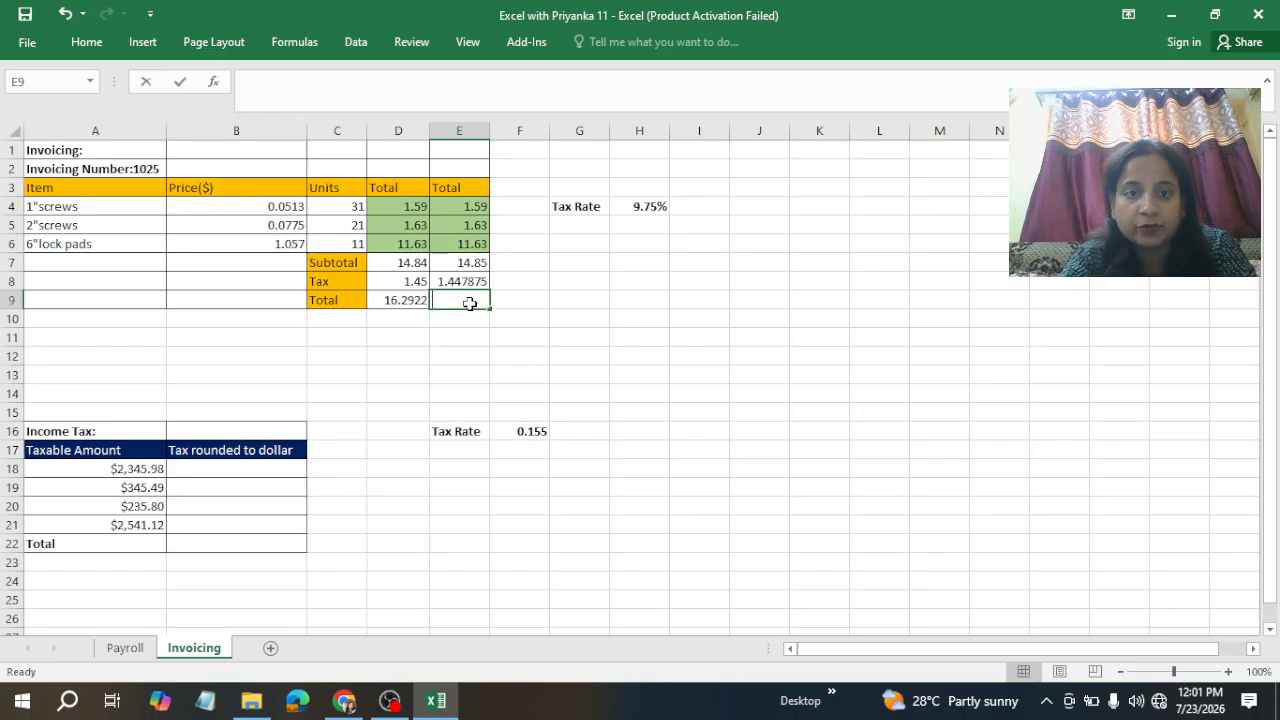
type("=SUM(")
key("Up")
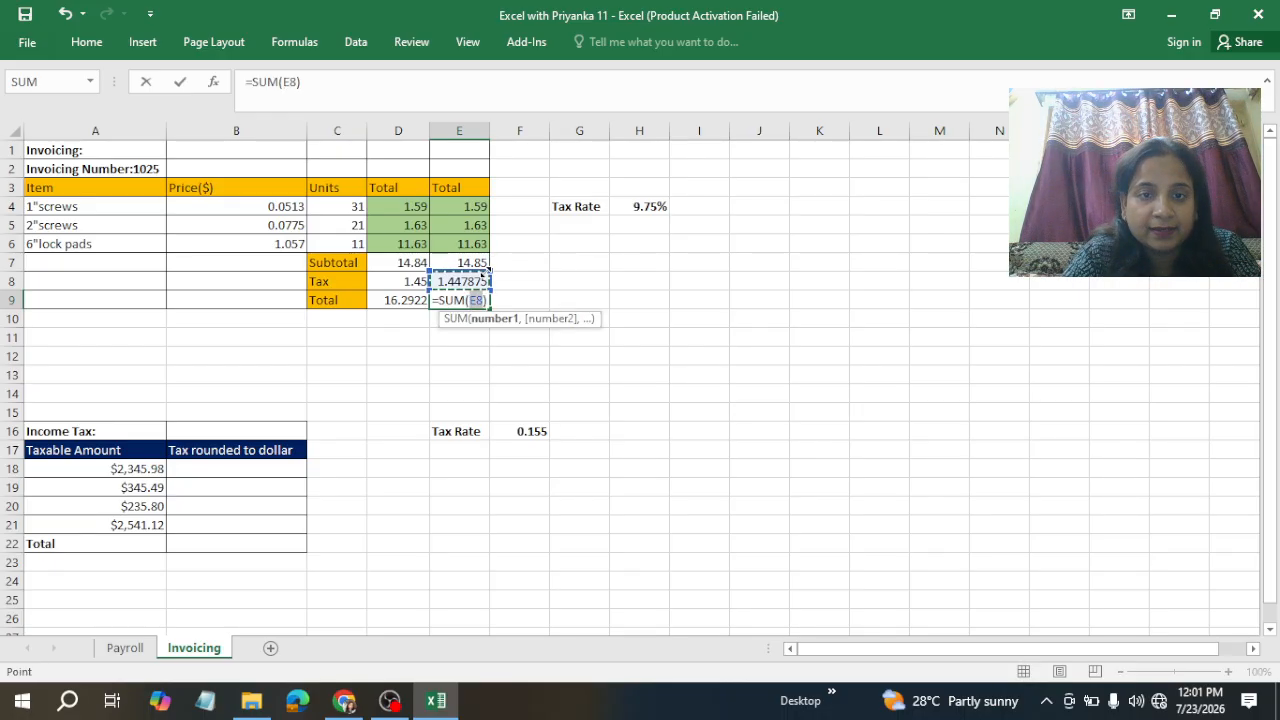
left_click_drag(484, 272, 486, 260)
key("ctrl+Return")
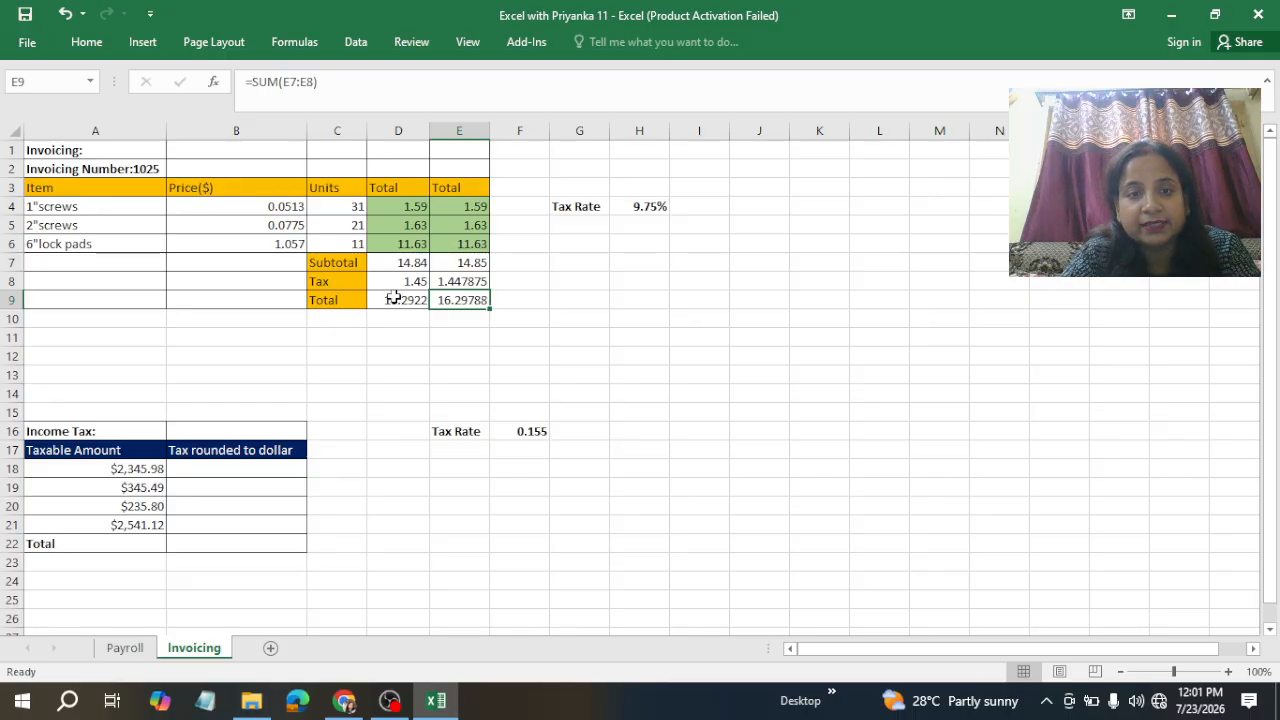
Step: Format the Tax and Total cells of both Total columns as Number with 2 decimal places
left_click_drag(398, 280, 475, 295)
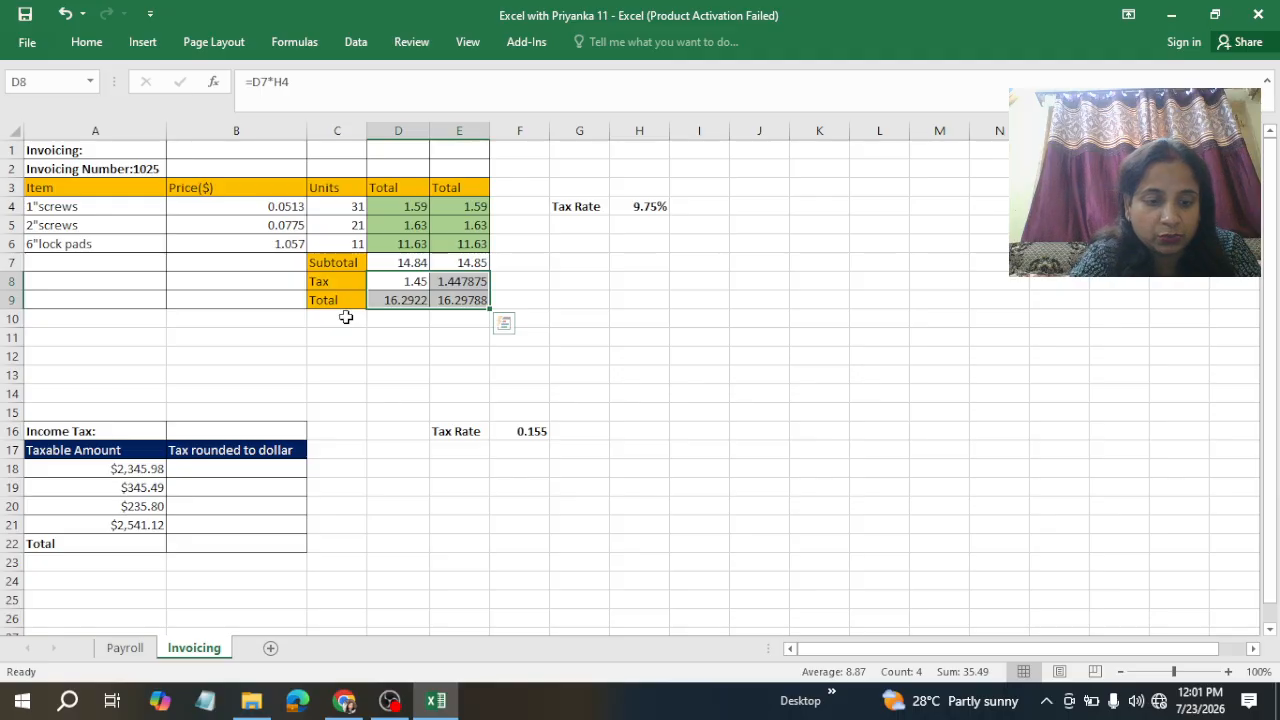
key("ctrl+1")
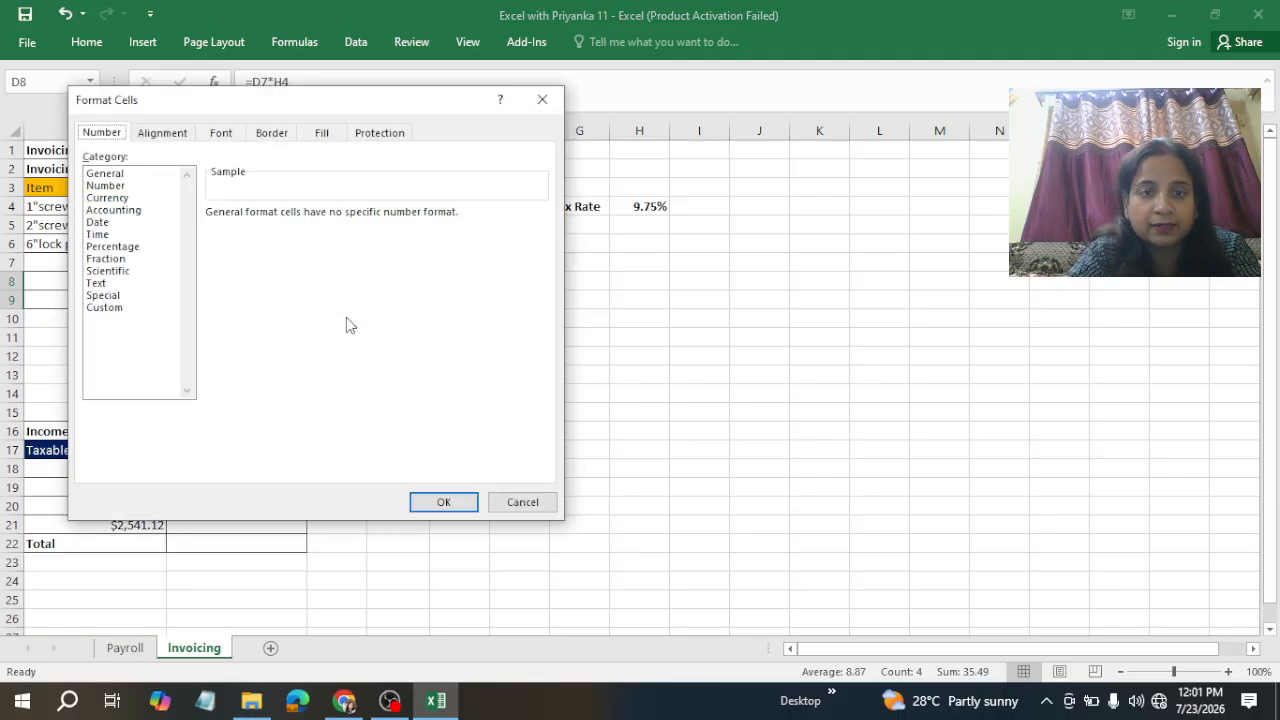
left_click(96, 187)
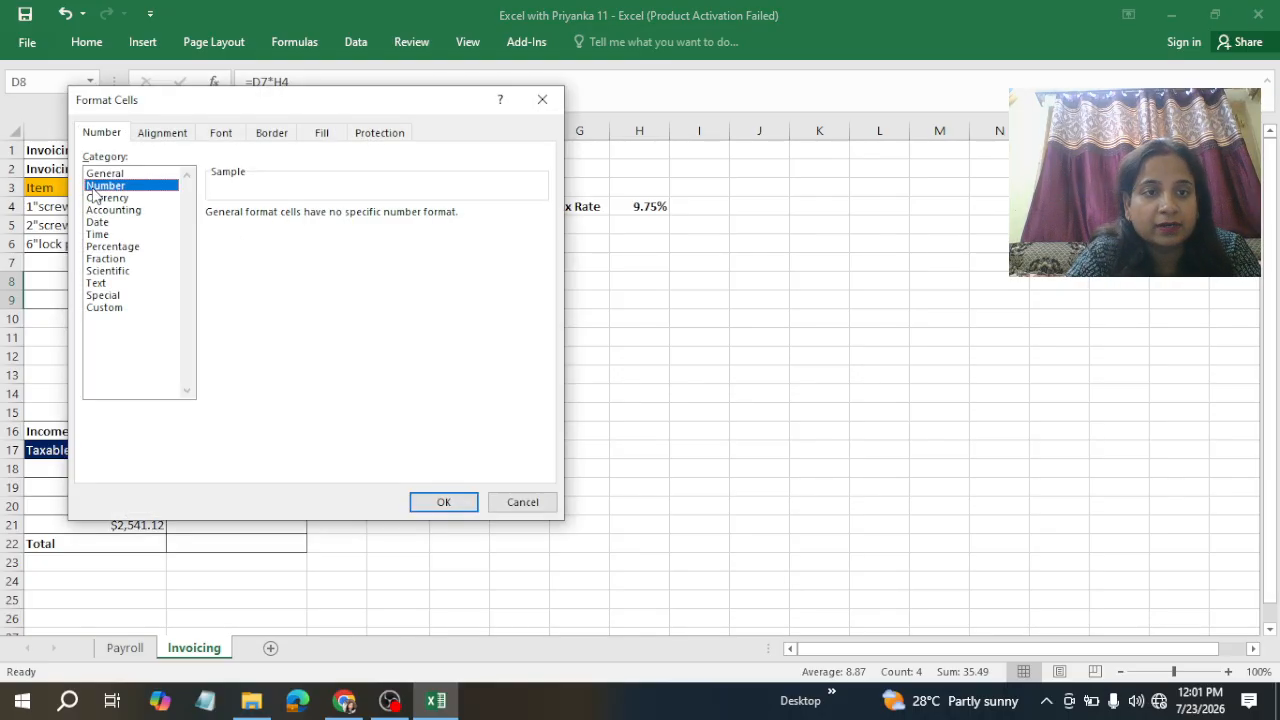
left_click(447, 504)
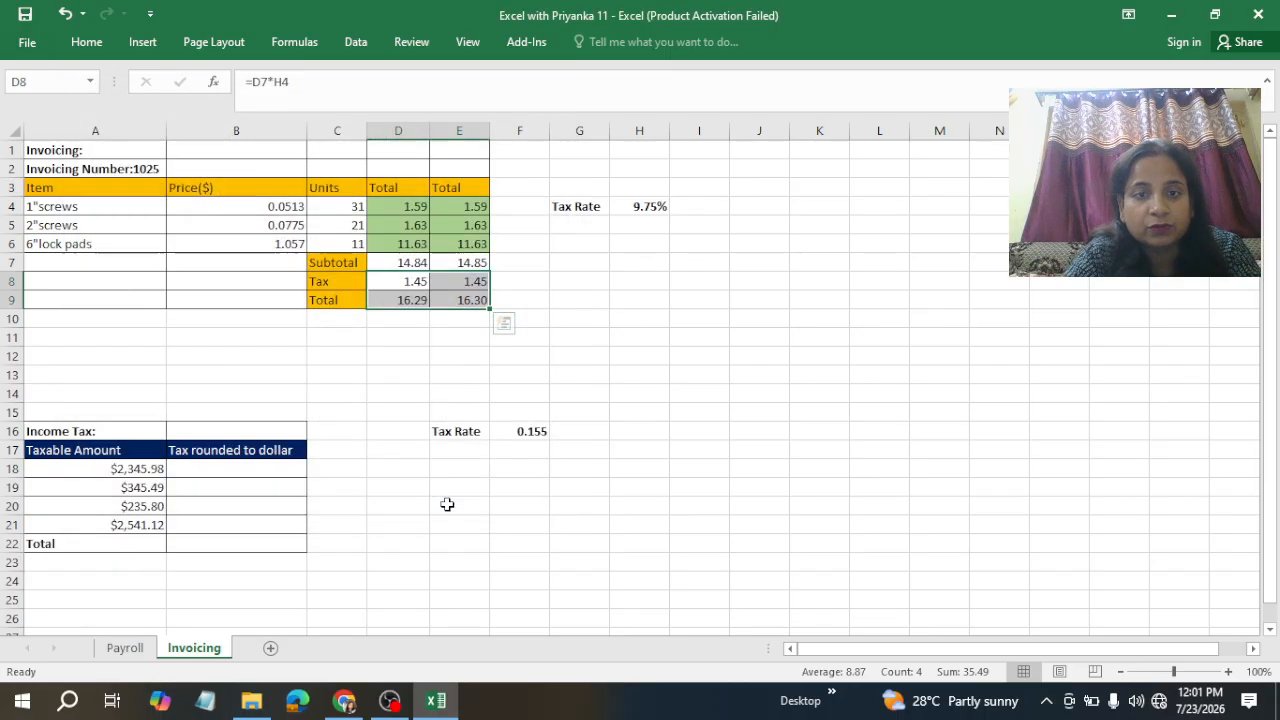
left_click(602, 360)
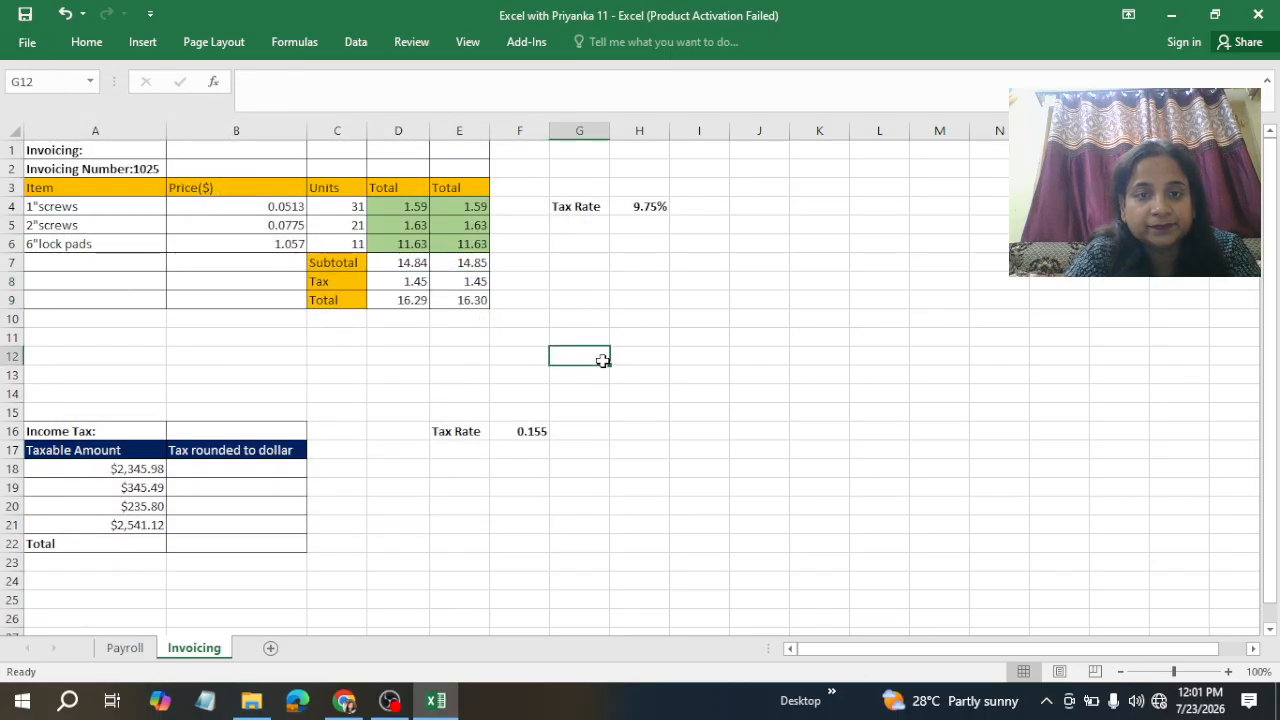
Step: Compare the unrounded and rounded Total cells of the invoice
left_click(405, 298)
left_click(471, 300)
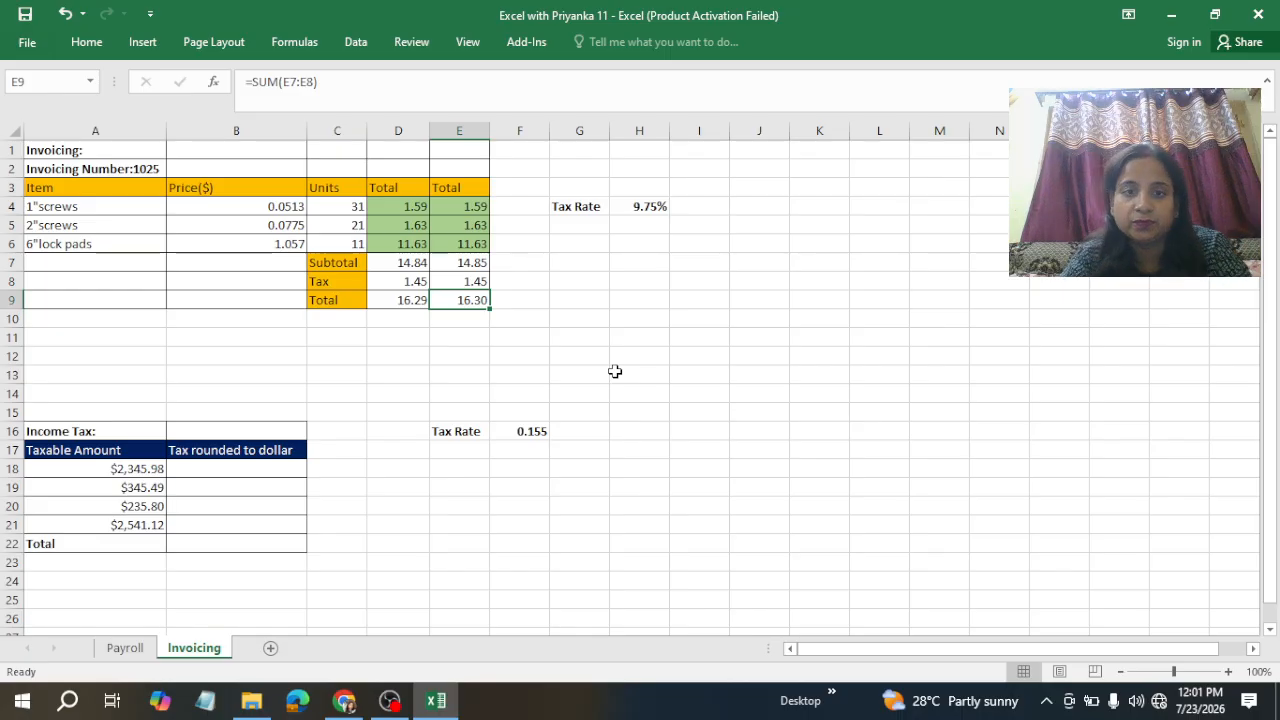
left_click(555, 279)
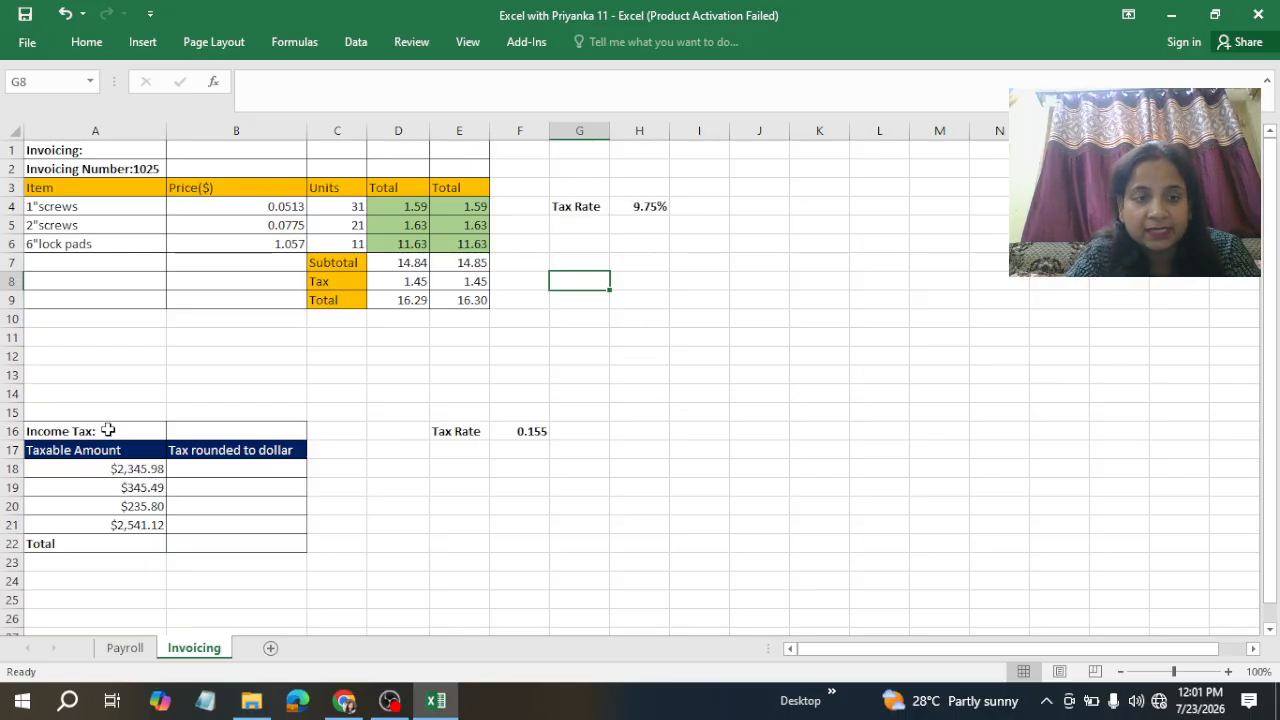
Step: Compute the first income tax as =A18*$F$16, multiplying the taxable amount by the absolute Tax Rate cell
double_click(108, 430)
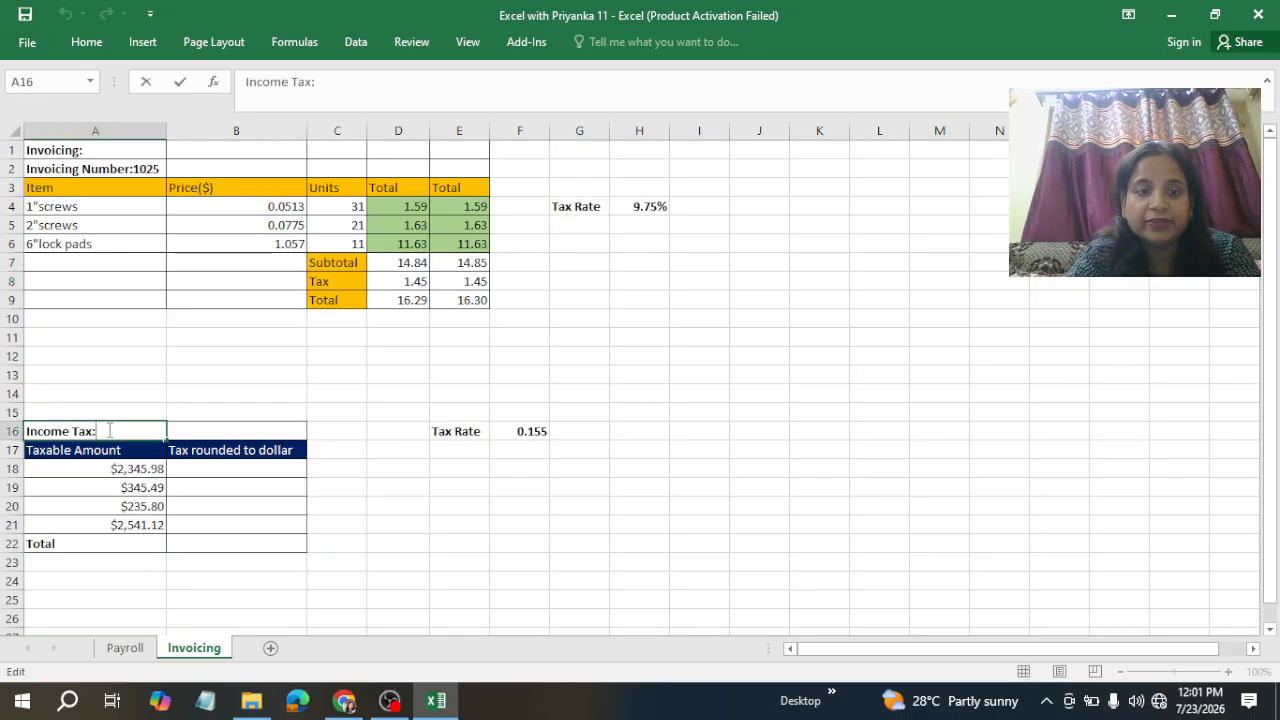
left_click(208, 468)
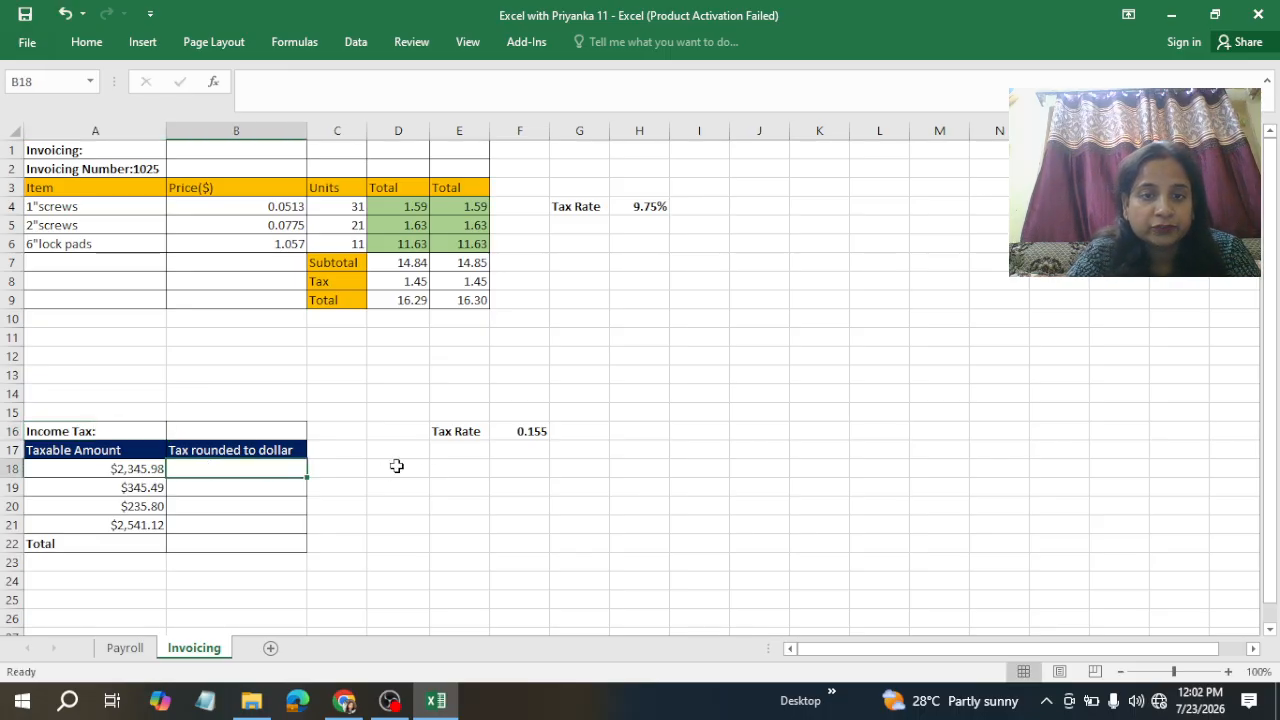
left_click(460, 440)
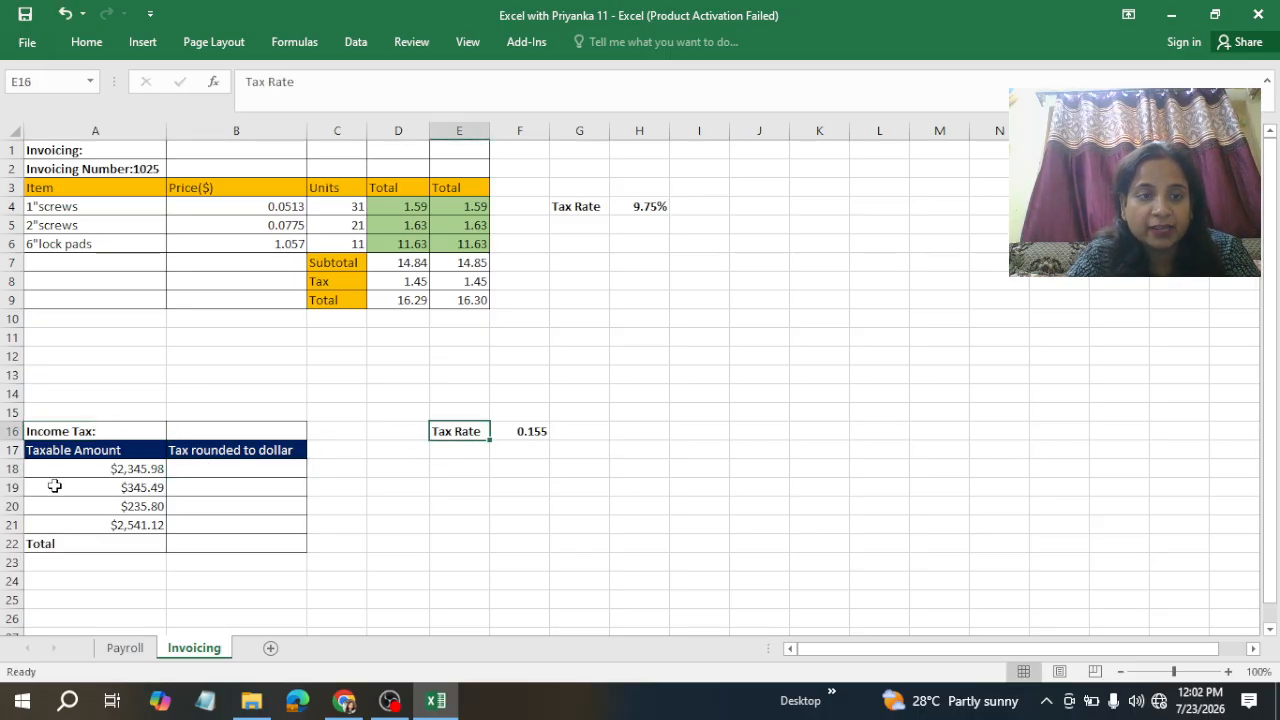
left_click(155, 472)
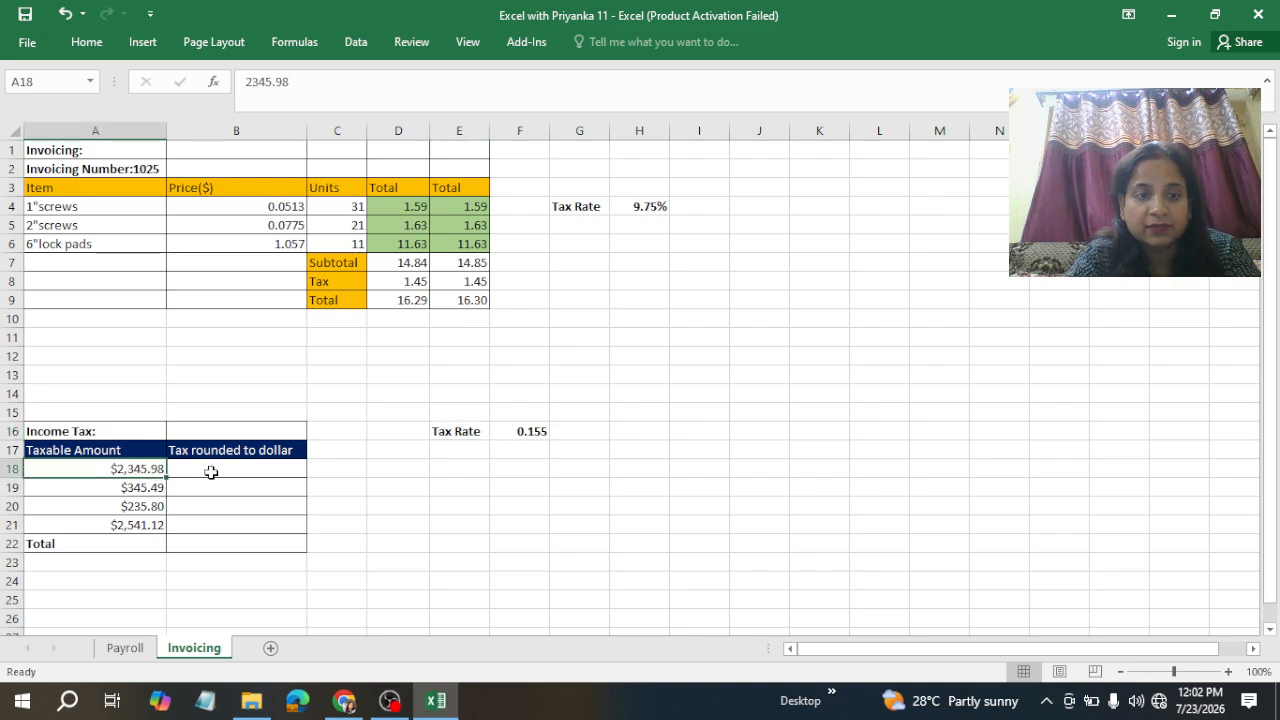
left_click(211, 472)
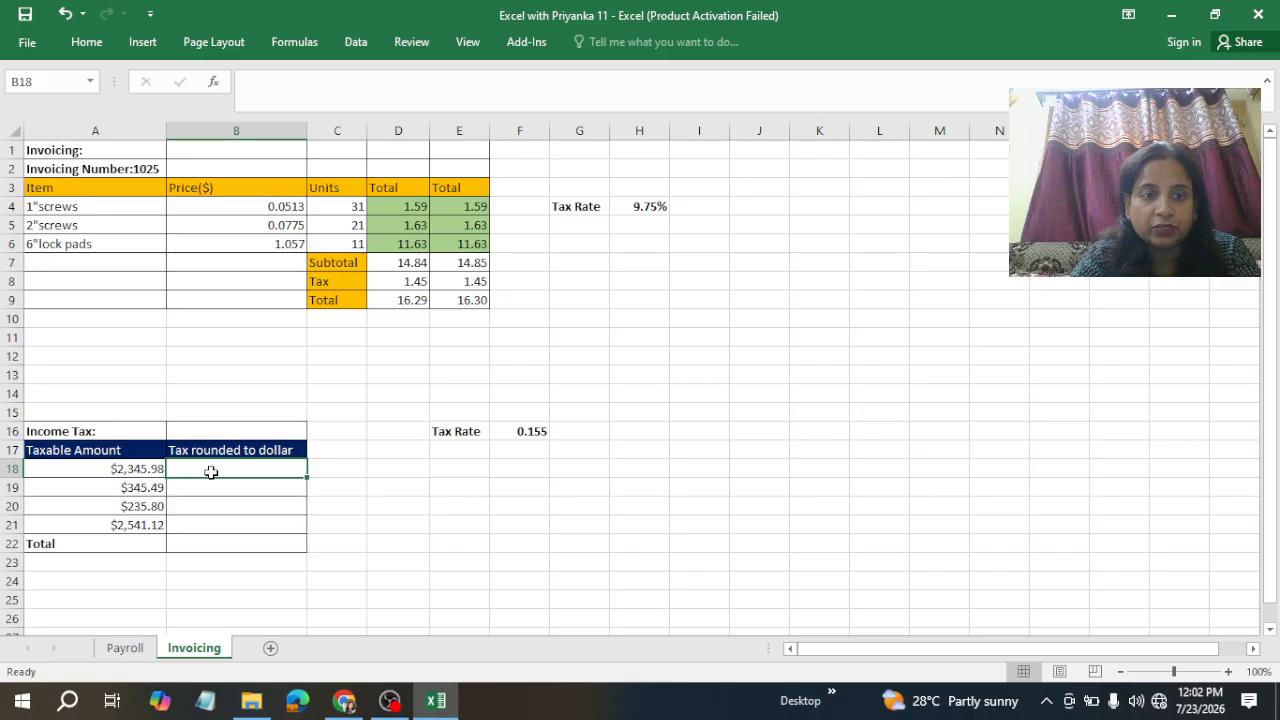
type("=")
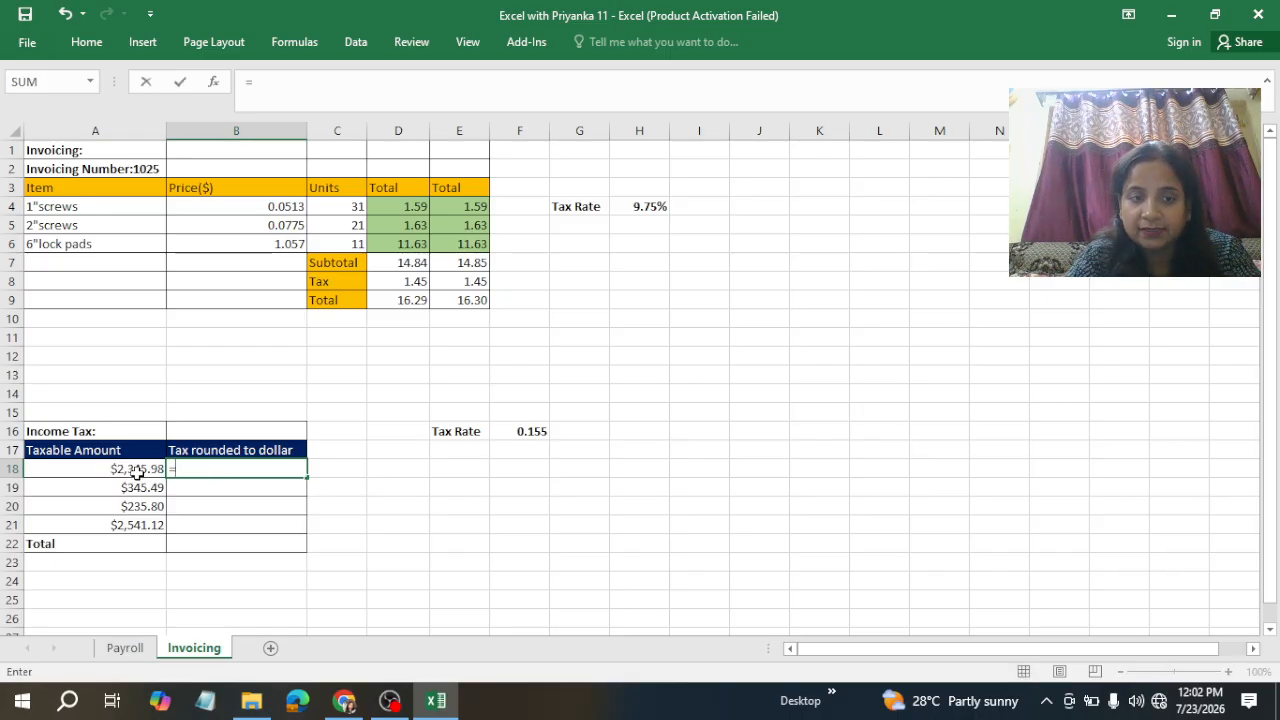
left_click(137, 472)
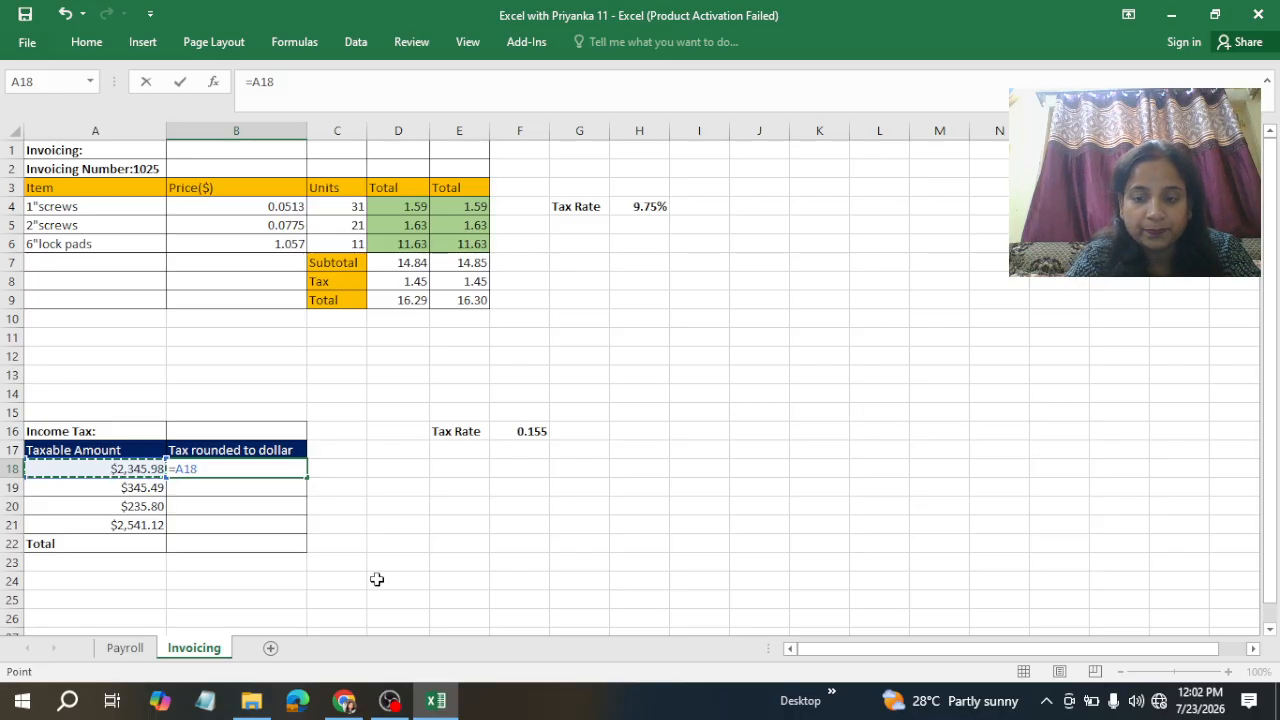
type("*")
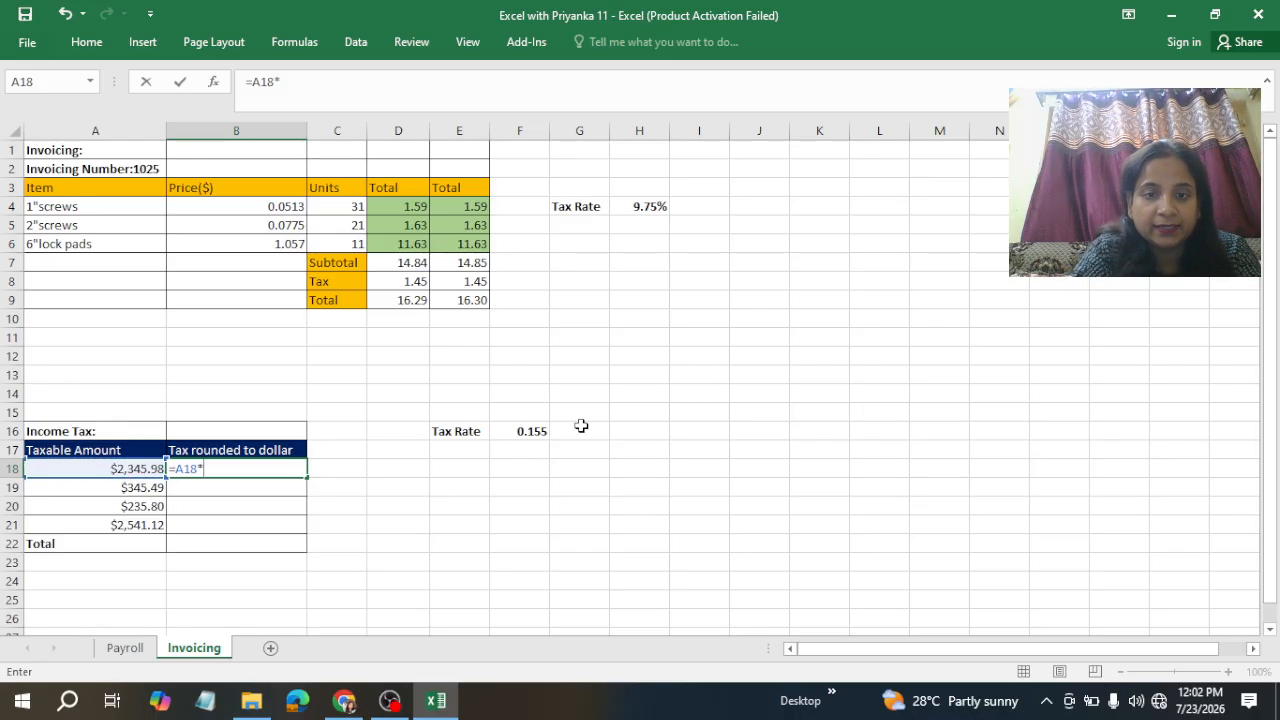
left_click(530, 435)
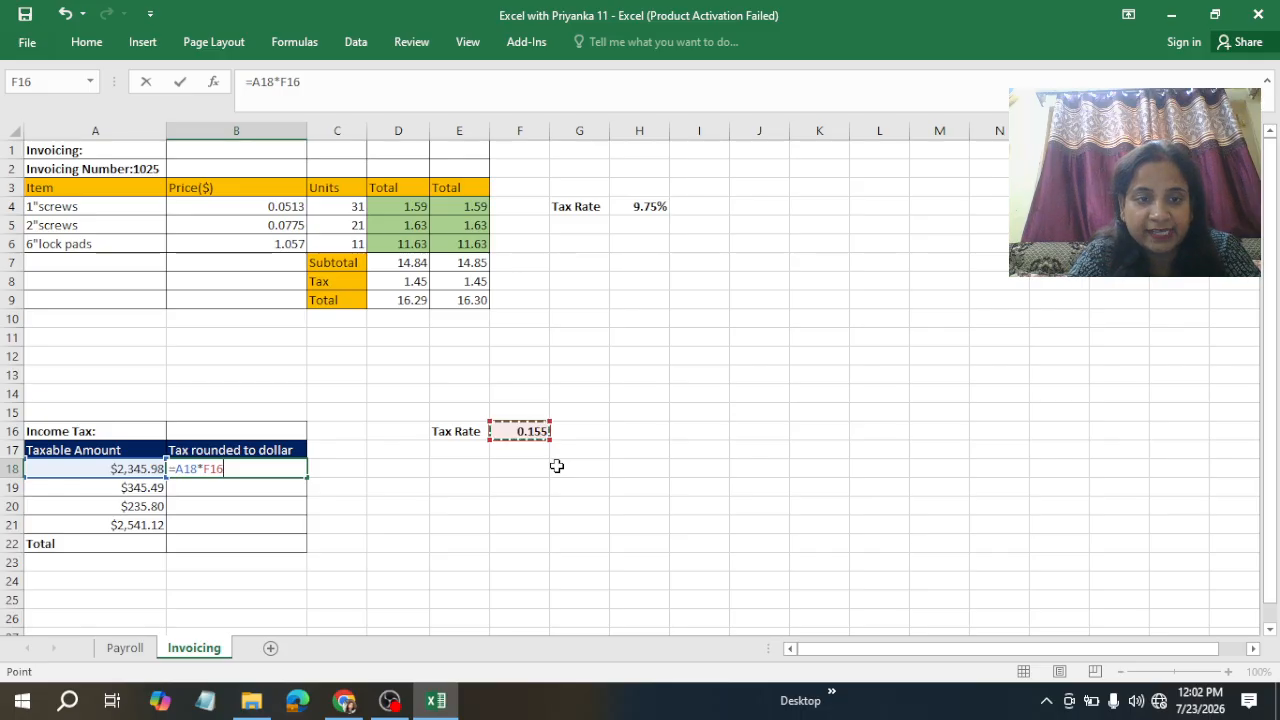
key("F4")
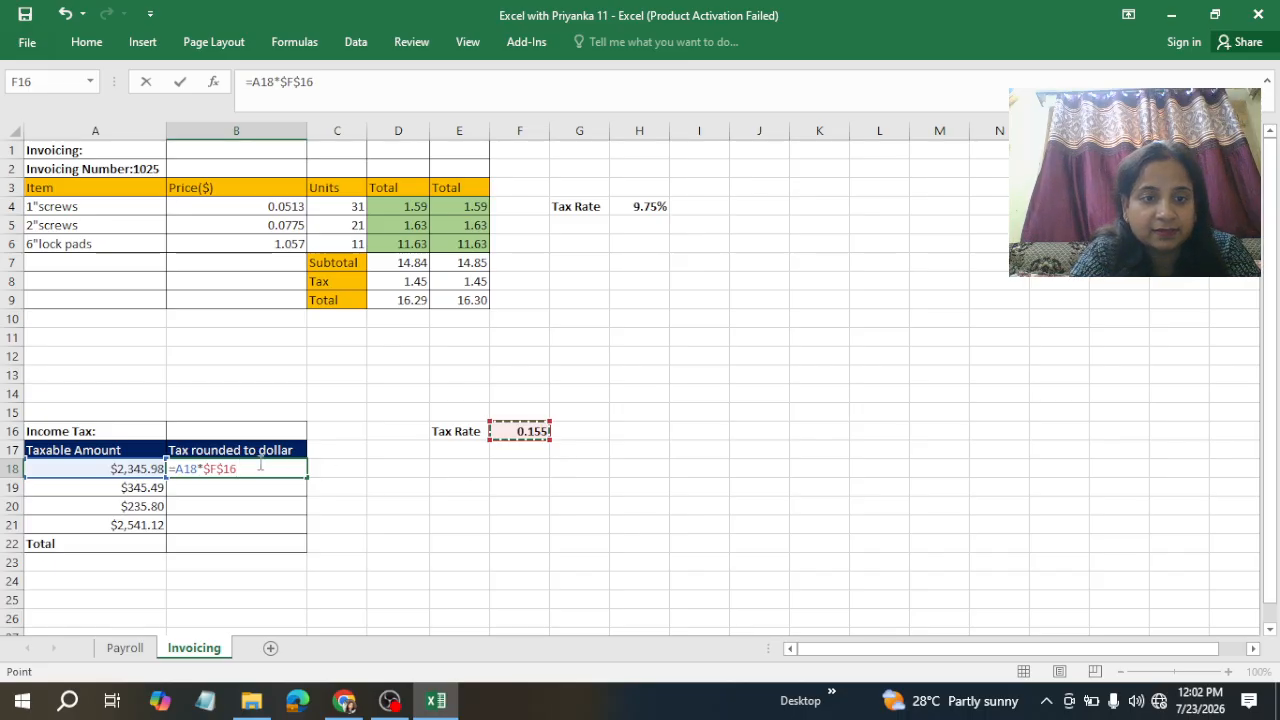
key("ctrl+Return")
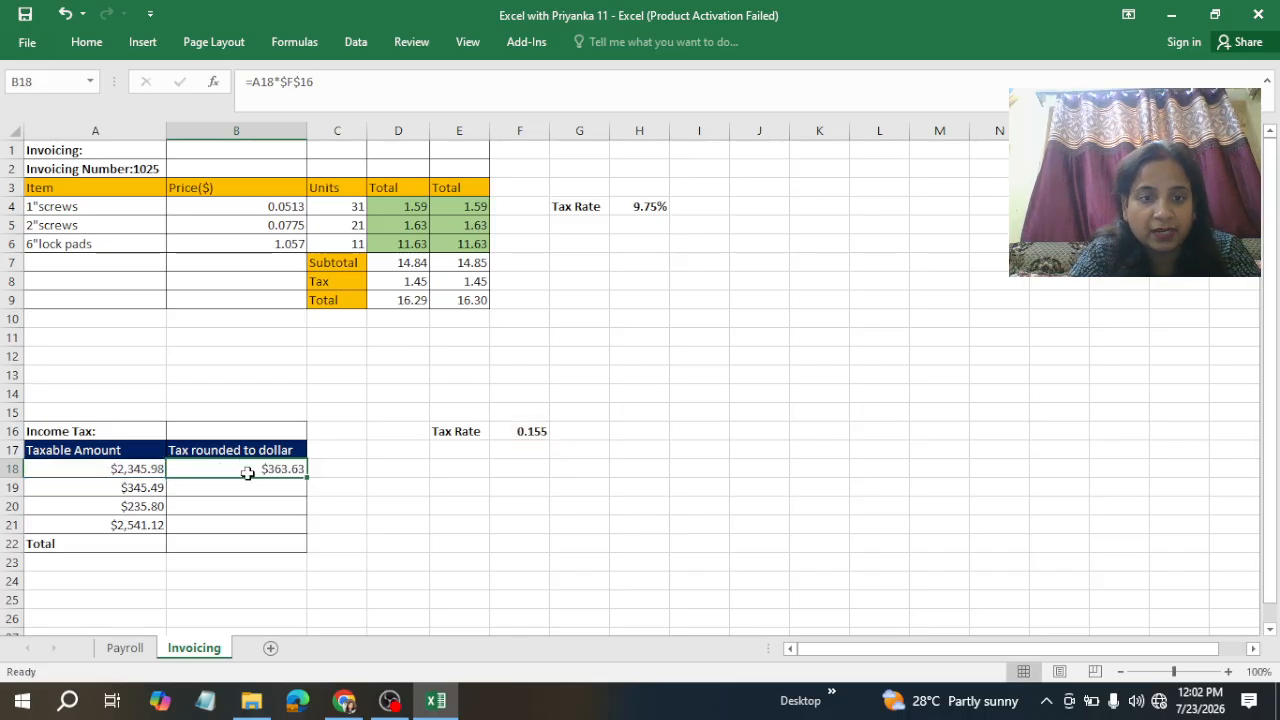
Step: Fill the income tax formula down through the last taxable amount row
left_click(251, 486)
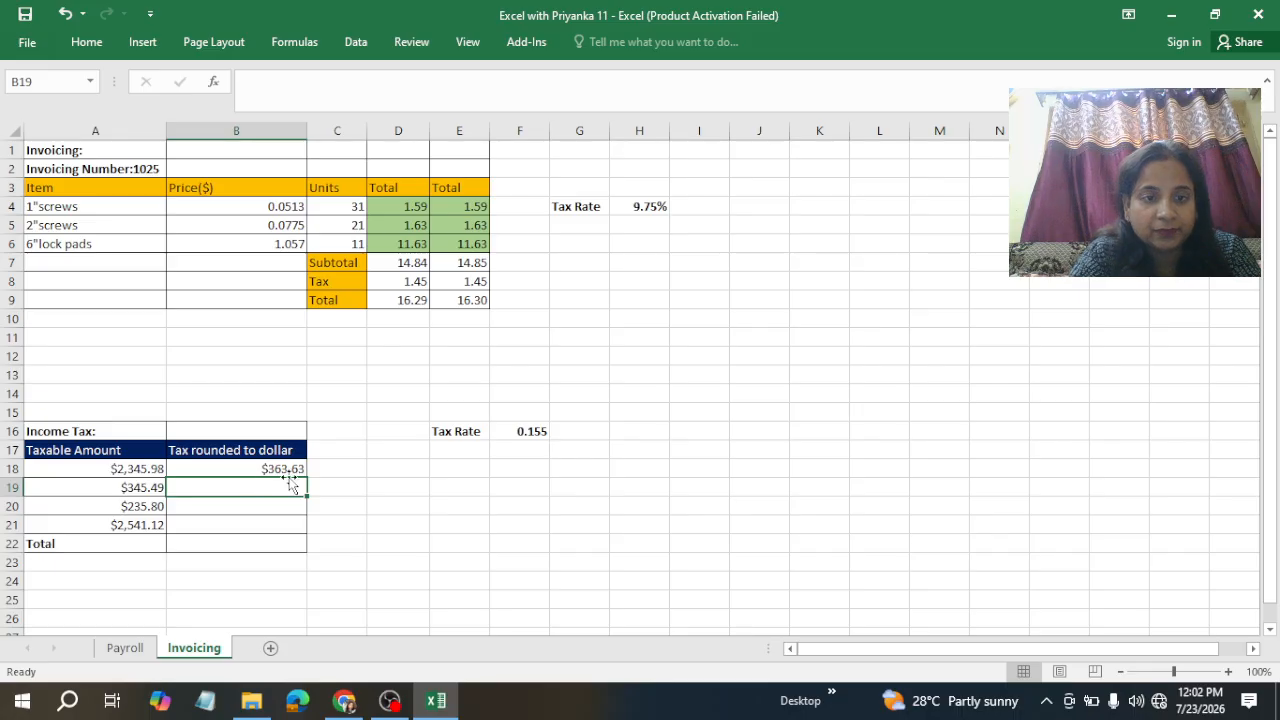
left_click(276, 469)
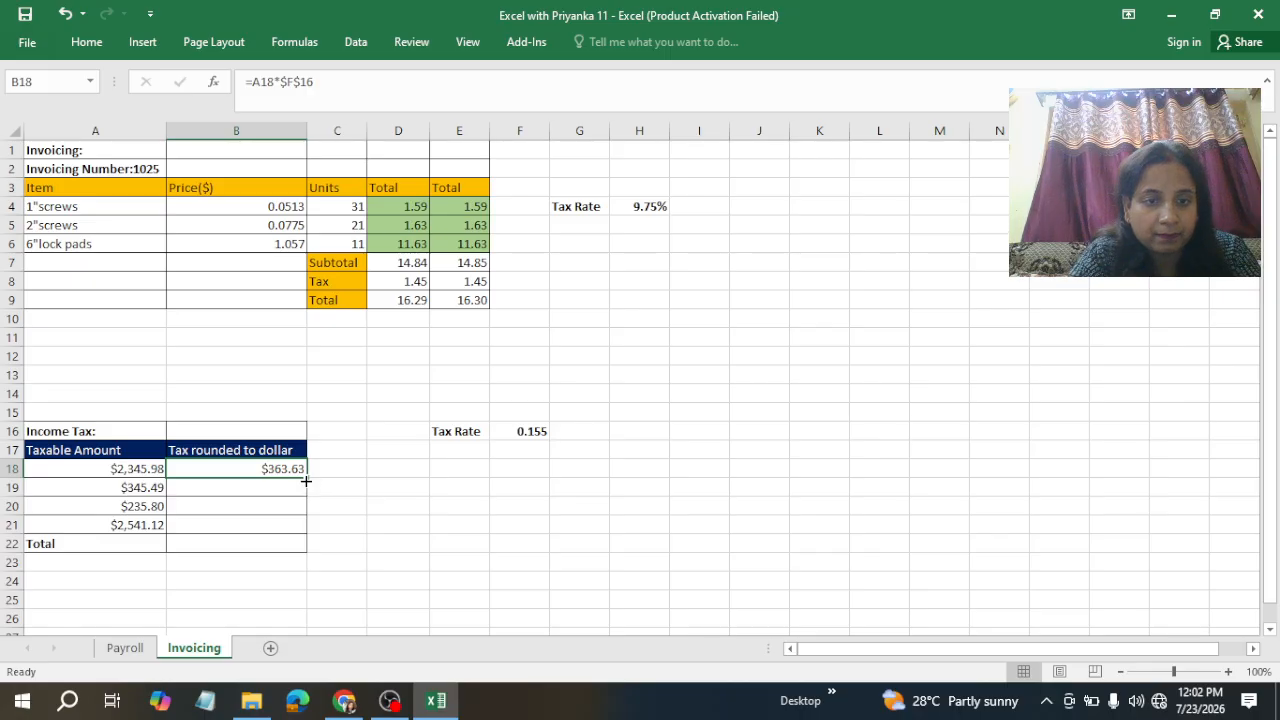
left_click_drag(306, 481, 302, 531)
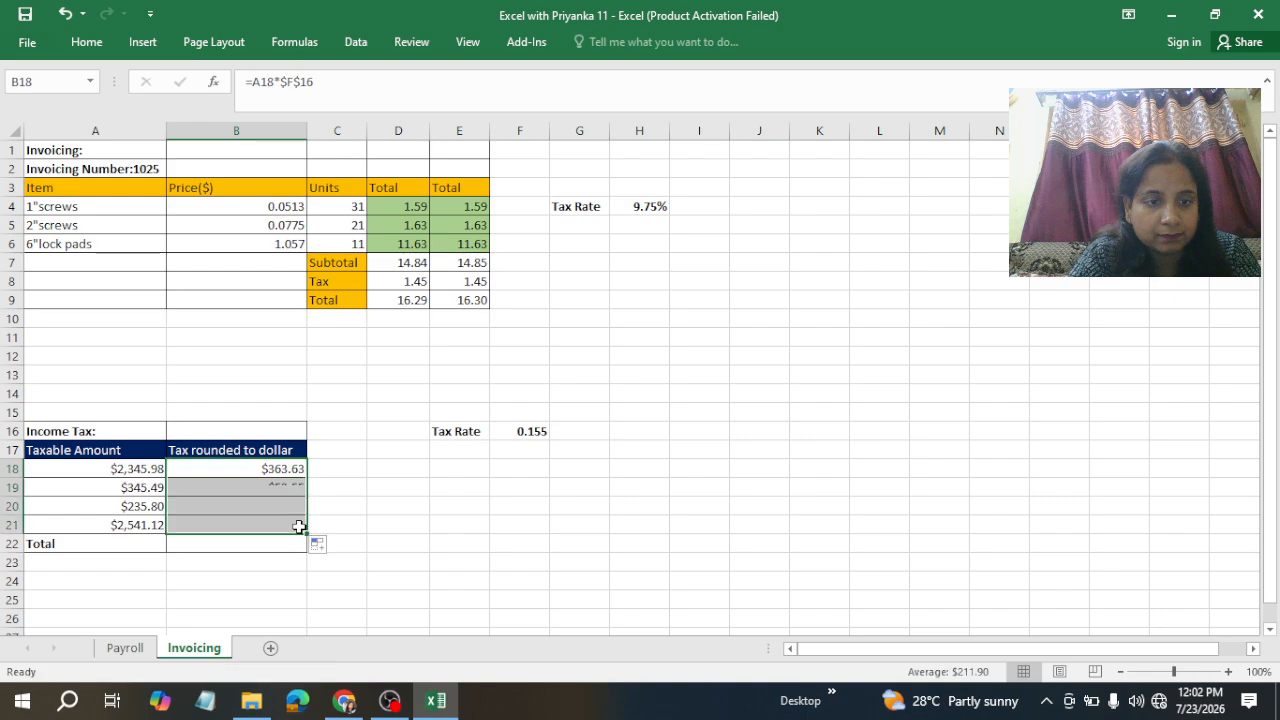
Step: AutoSum the income tax values into the Total row as =SUM(B18:B21)
left_click(221, 544)
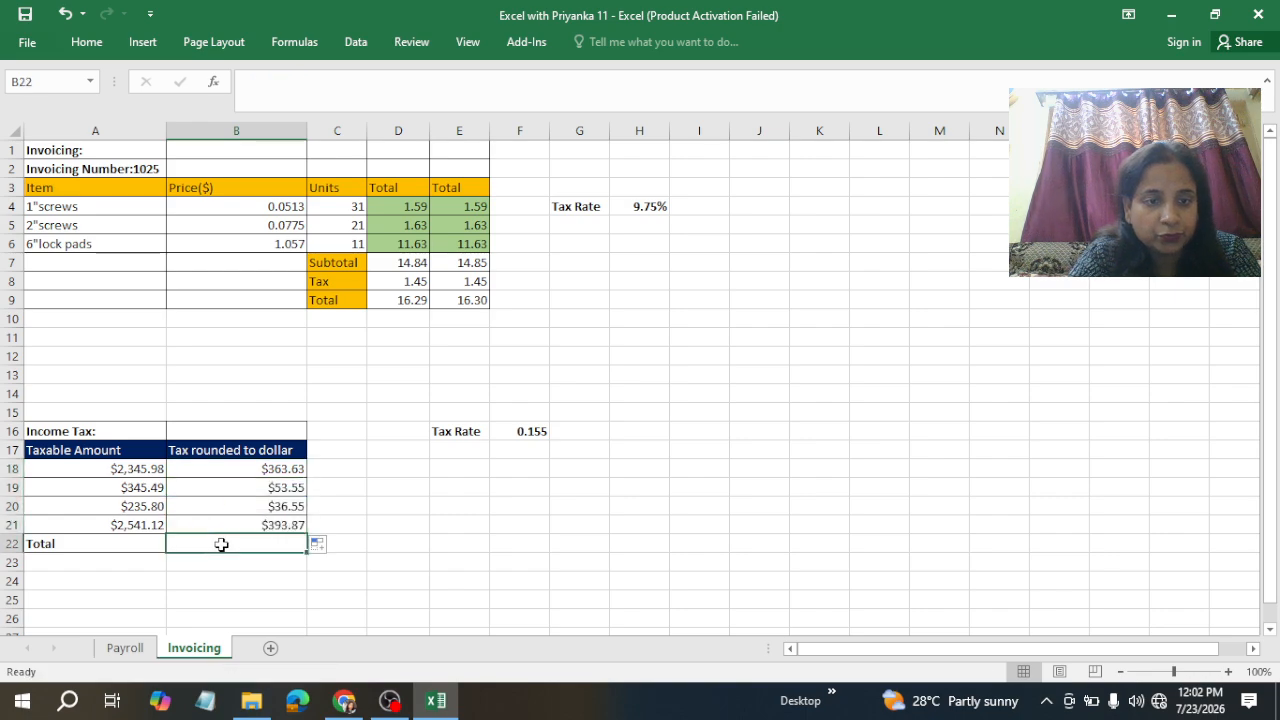
key("alt+equal")
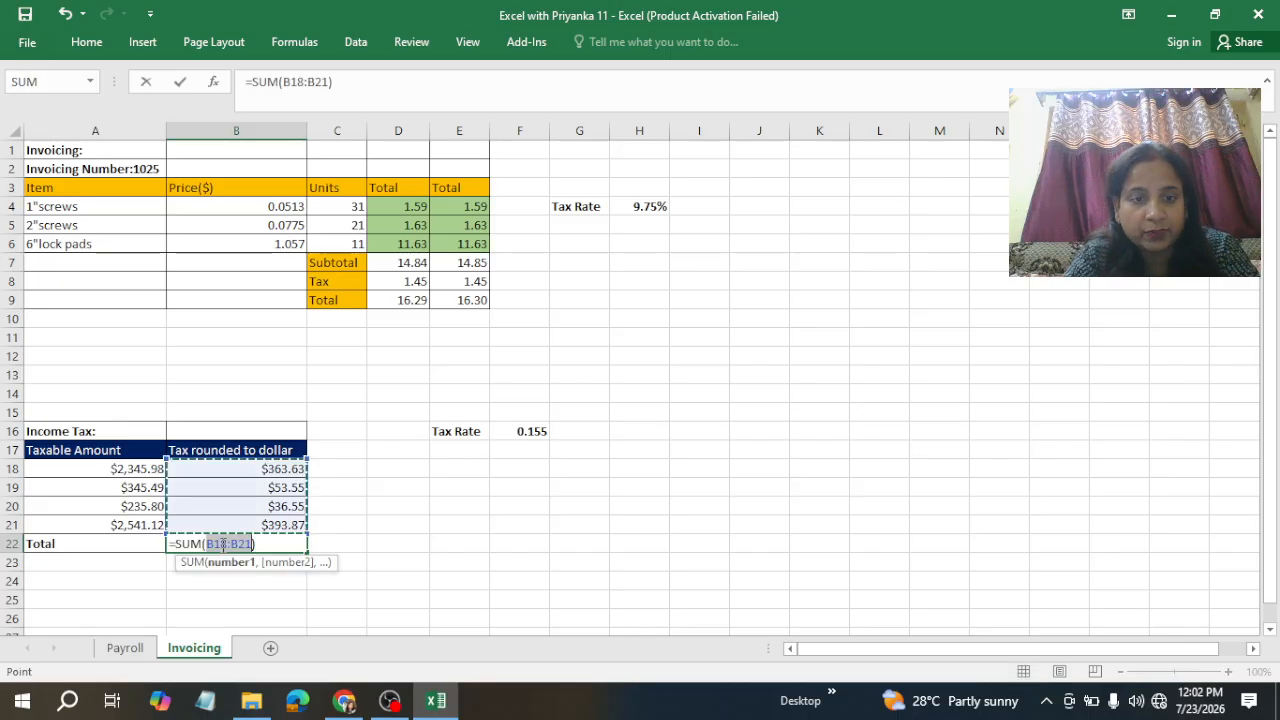
key("ctrl+Return")
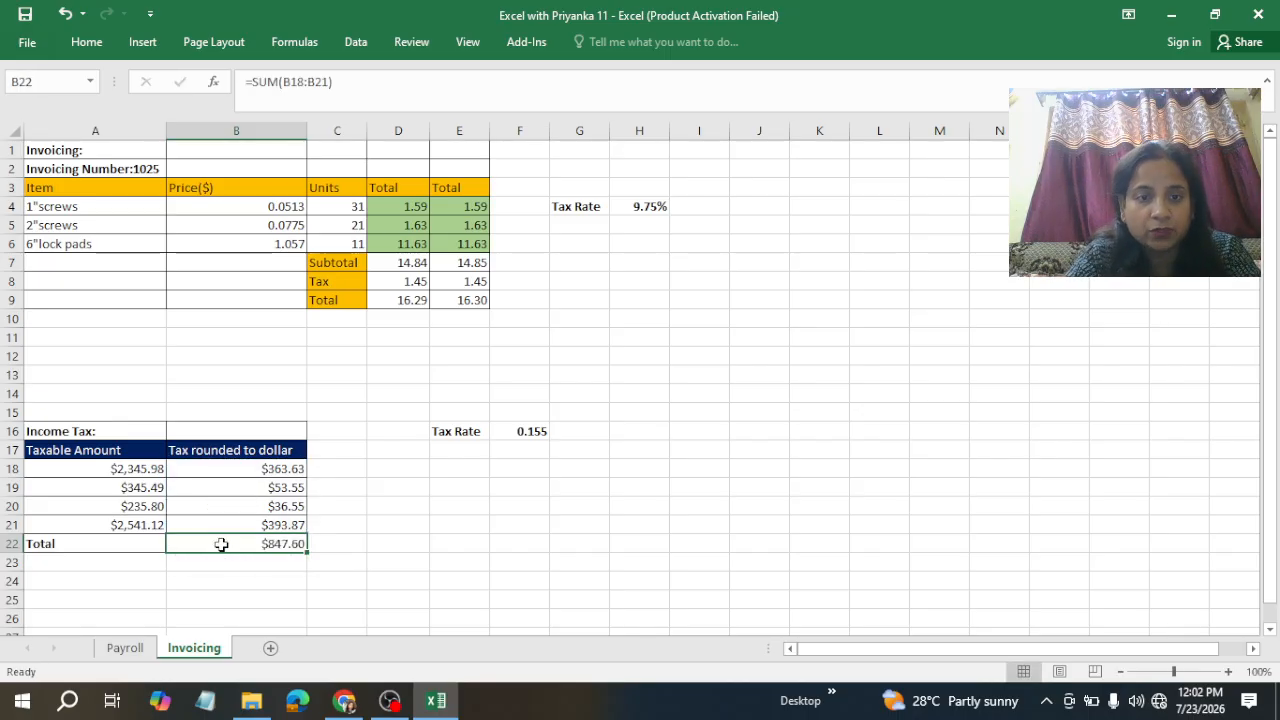
Step: Enter =ROUND(A18*$F$16,2) in the cell beside the first income tax, rounding the tax to two decimals with an absolute Tax Rate
left_click(399, 558)
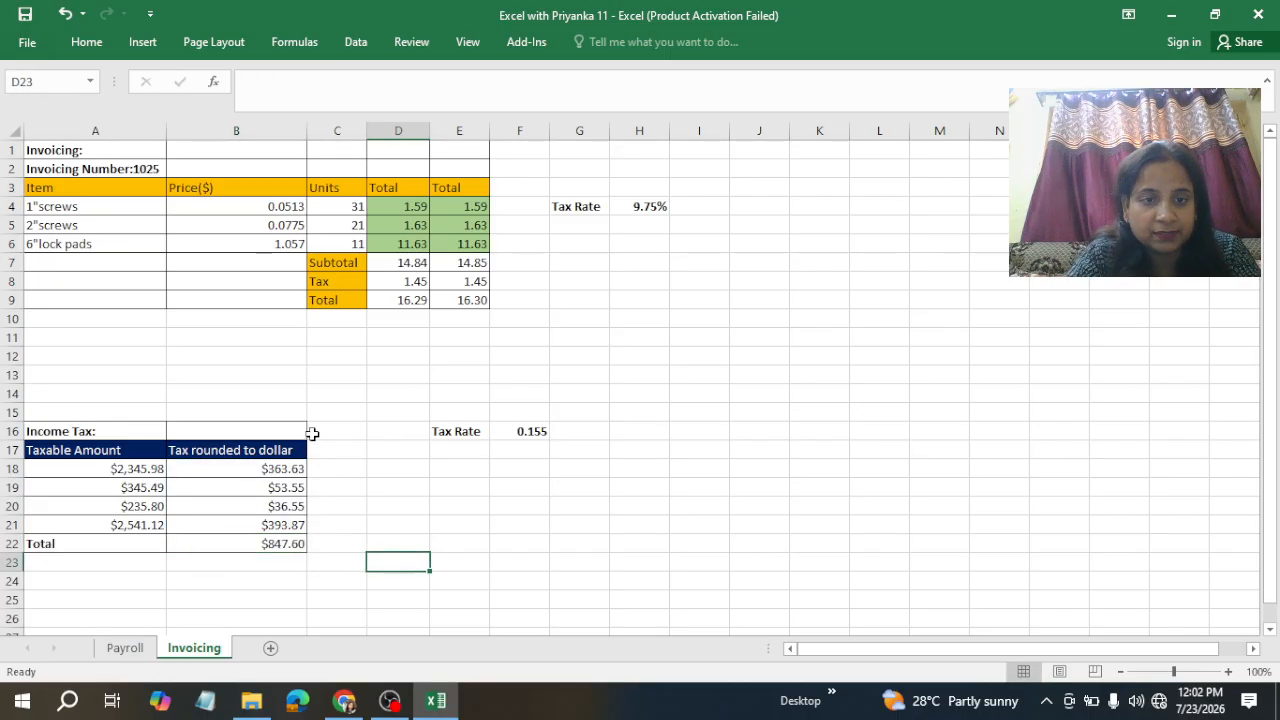
left_click(244, 467)
double_click(244, 467)
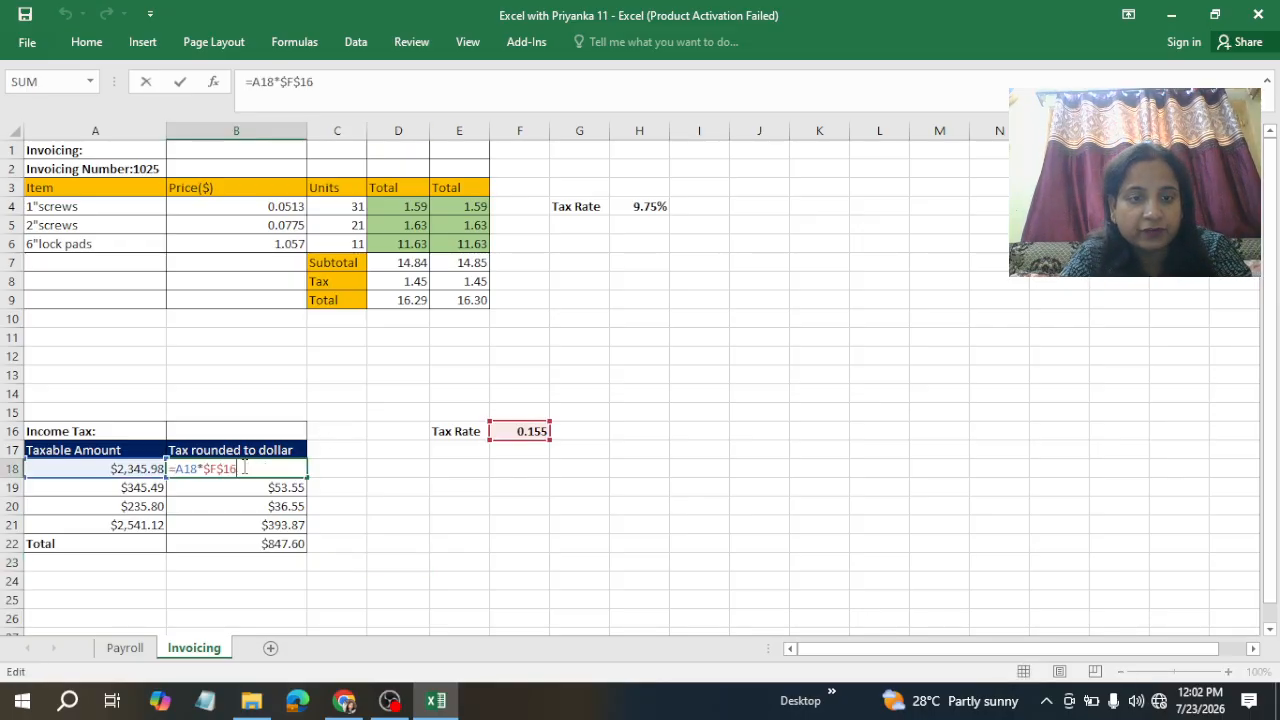
left_click(349, 458)
left_click(336, 472)
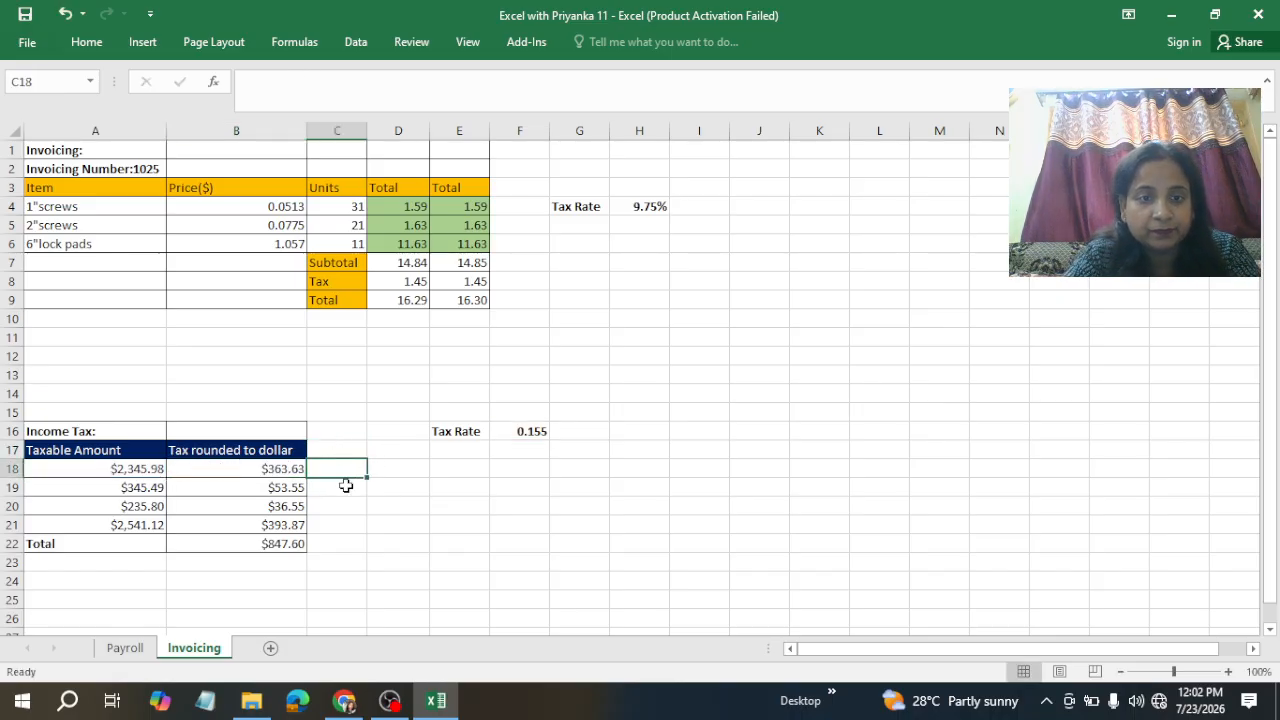
type("=roun")
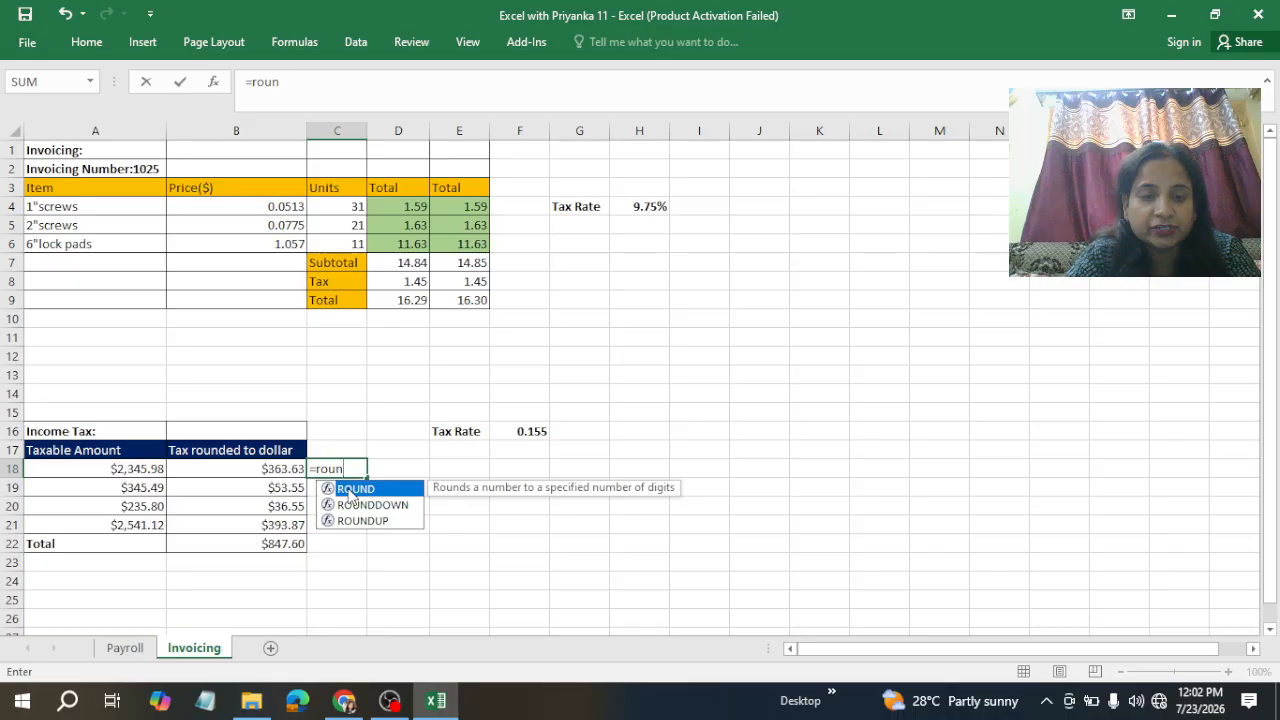
double_click(352, 489)
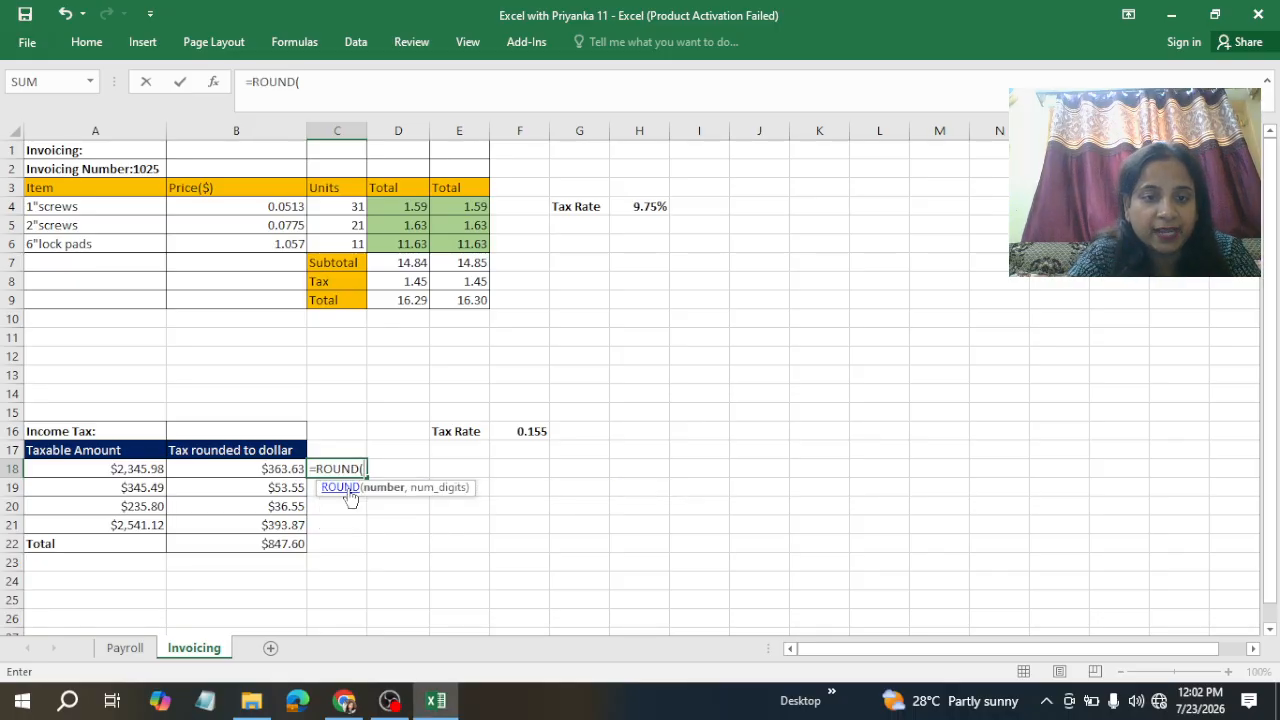
left_click(135, 470)
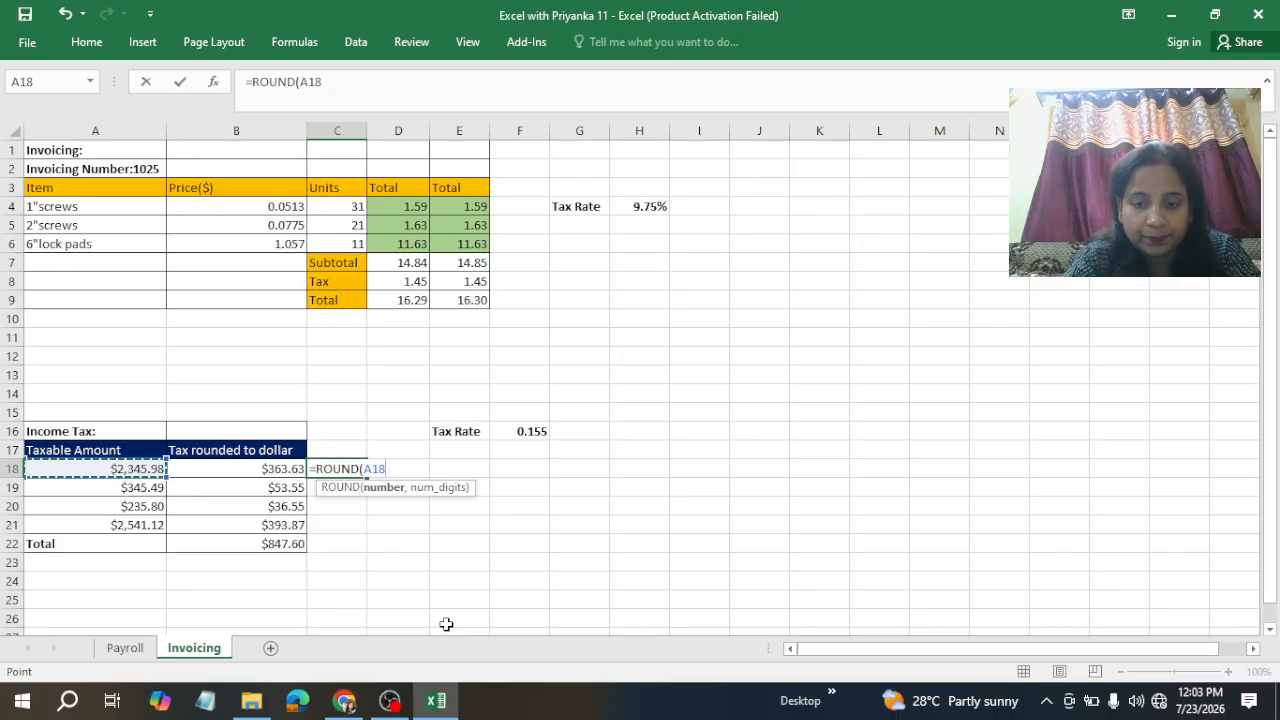
type("*")
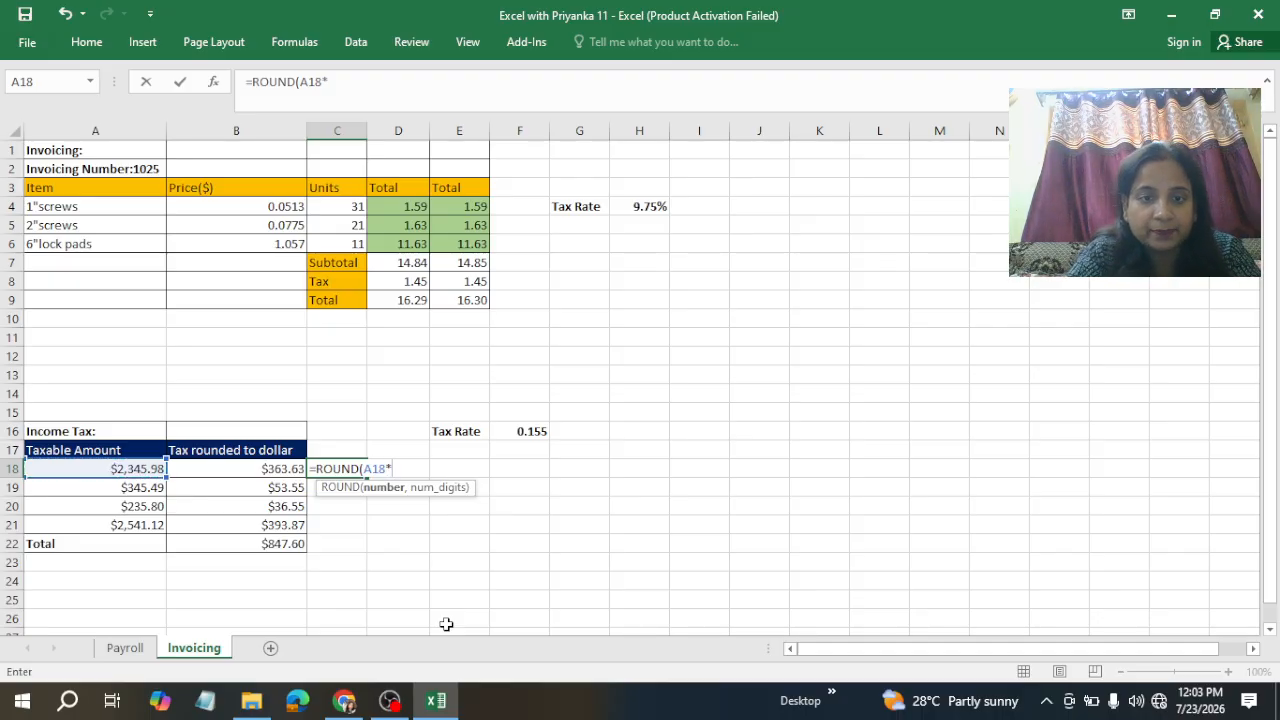
left_click(533, 431)
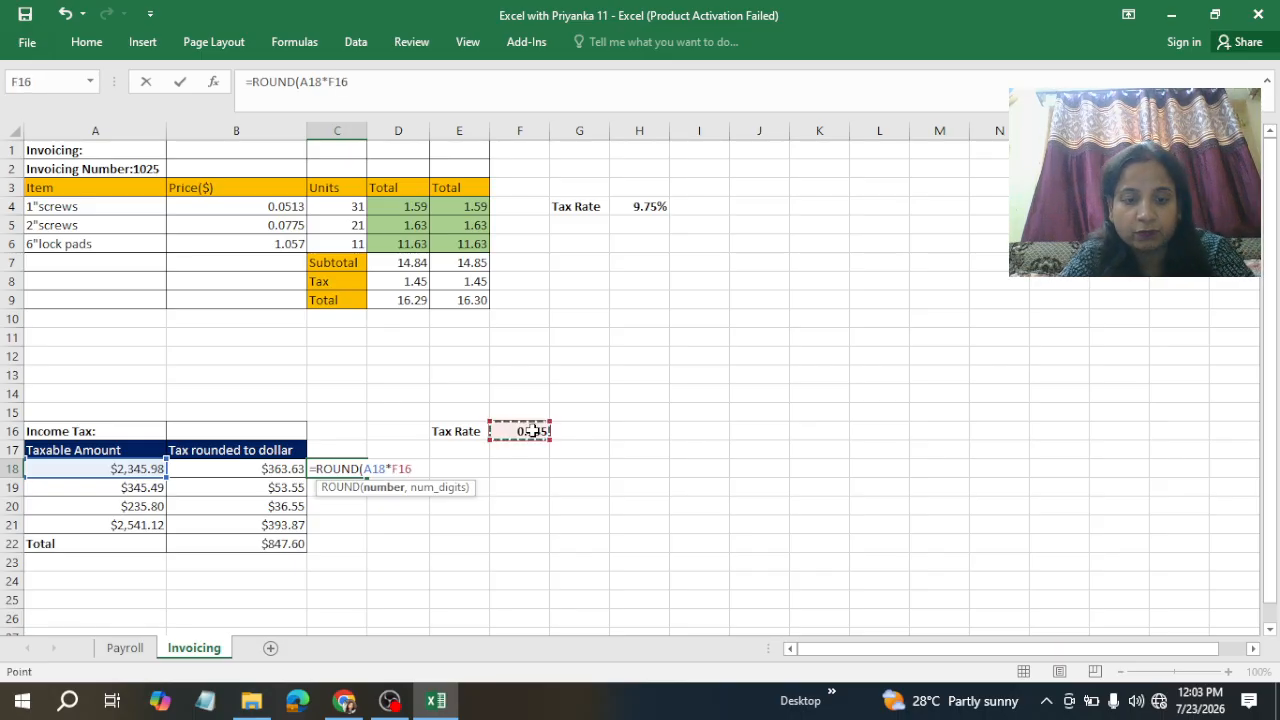
key("F4")
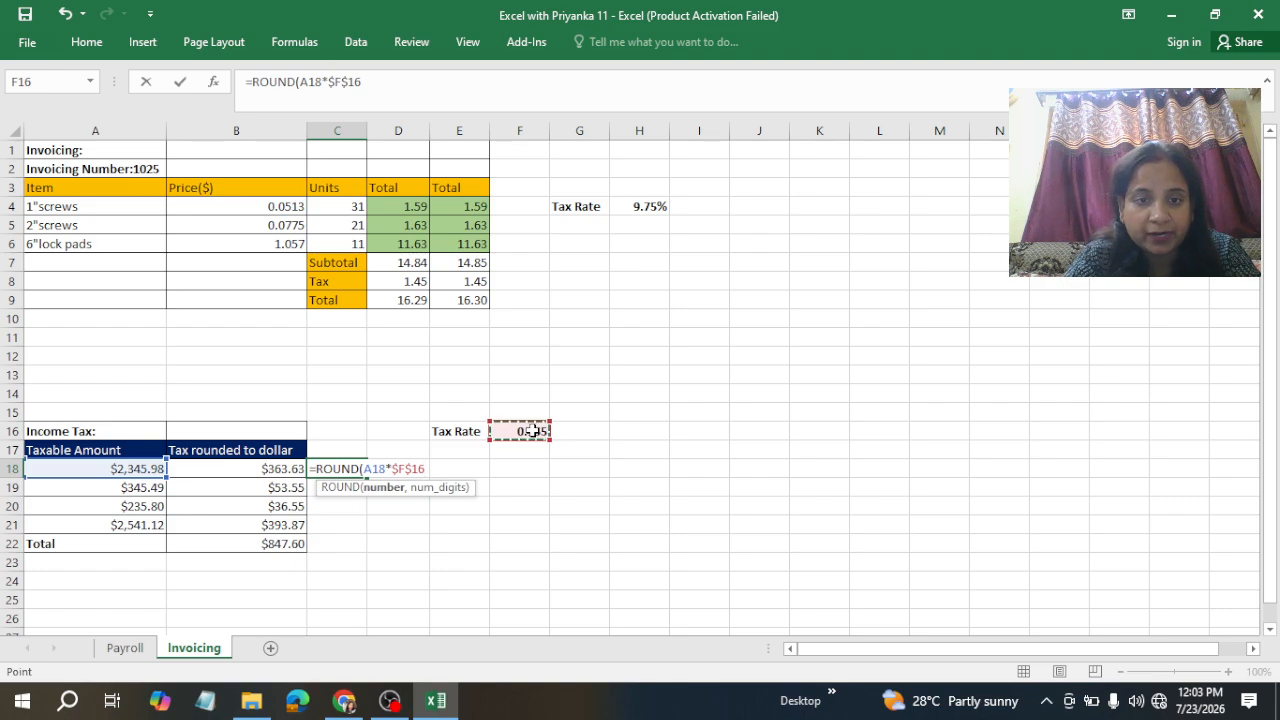
type(",2")
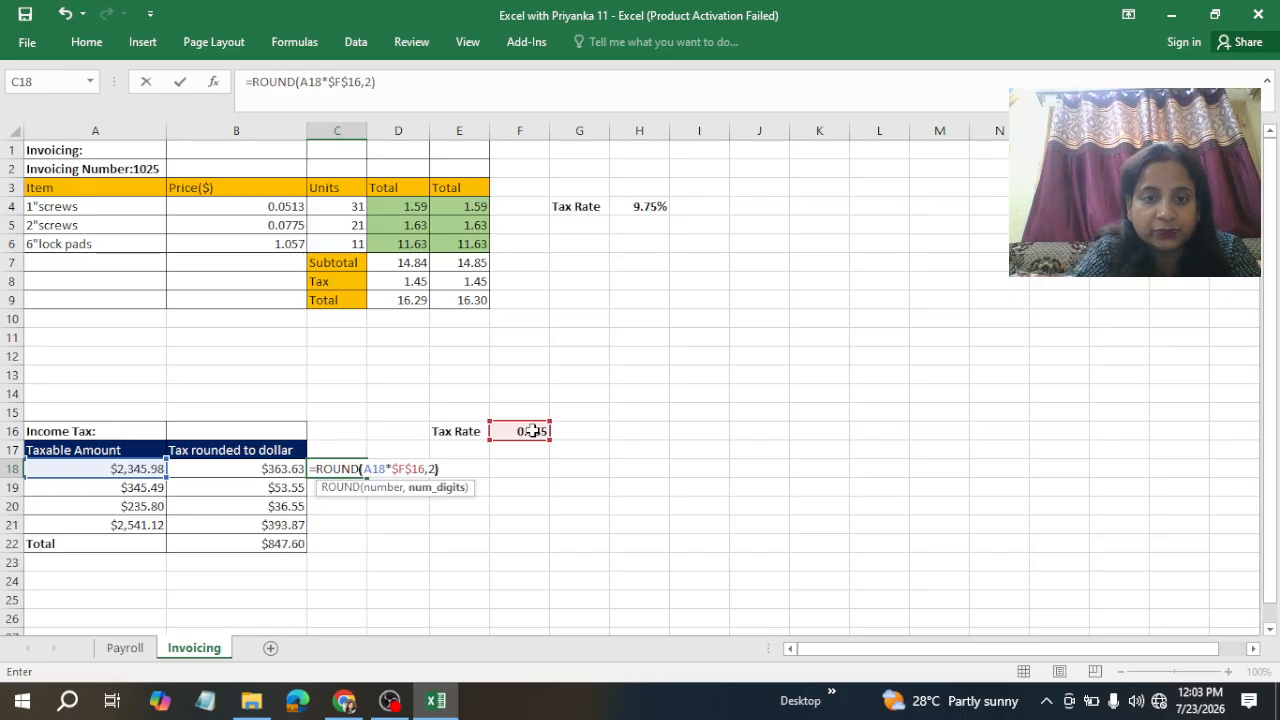
key("ctrl+Return")
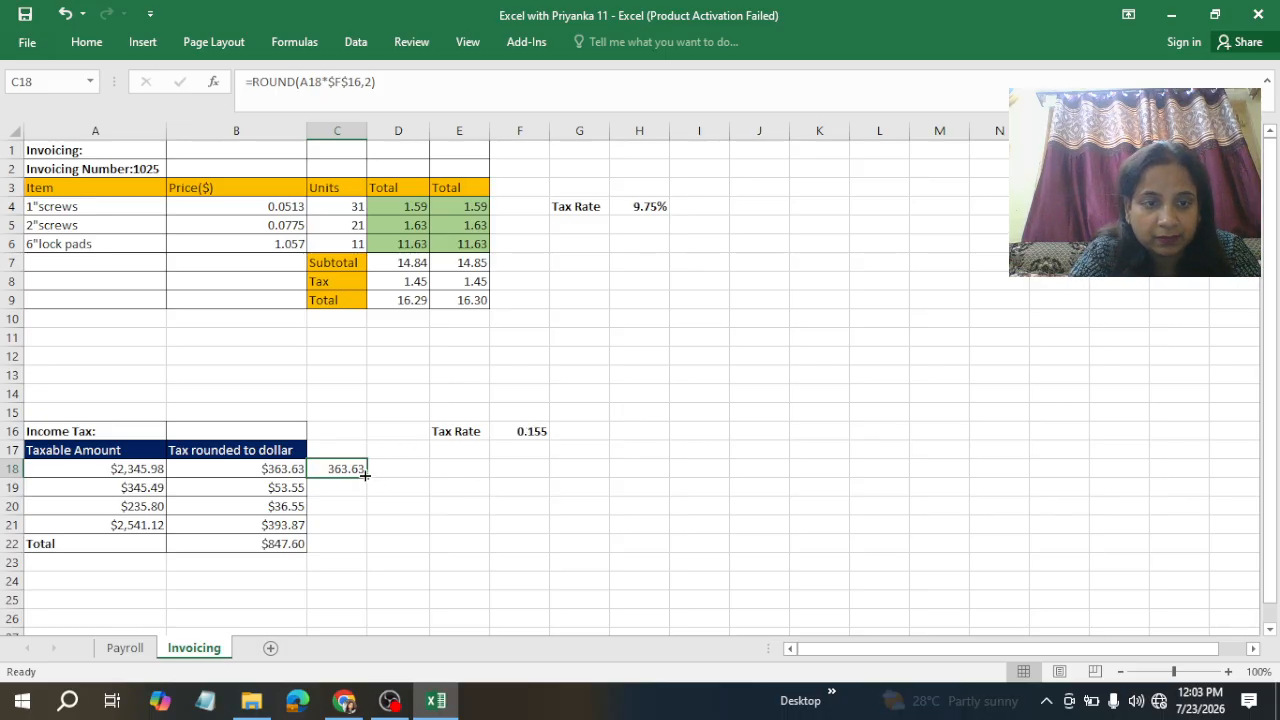
Step: Fill the rounded tax formula down through row 21 and AutoSum the column into the Total row as =SUM(C18:C21)
left_click_drag(366, 477, 361, 528)
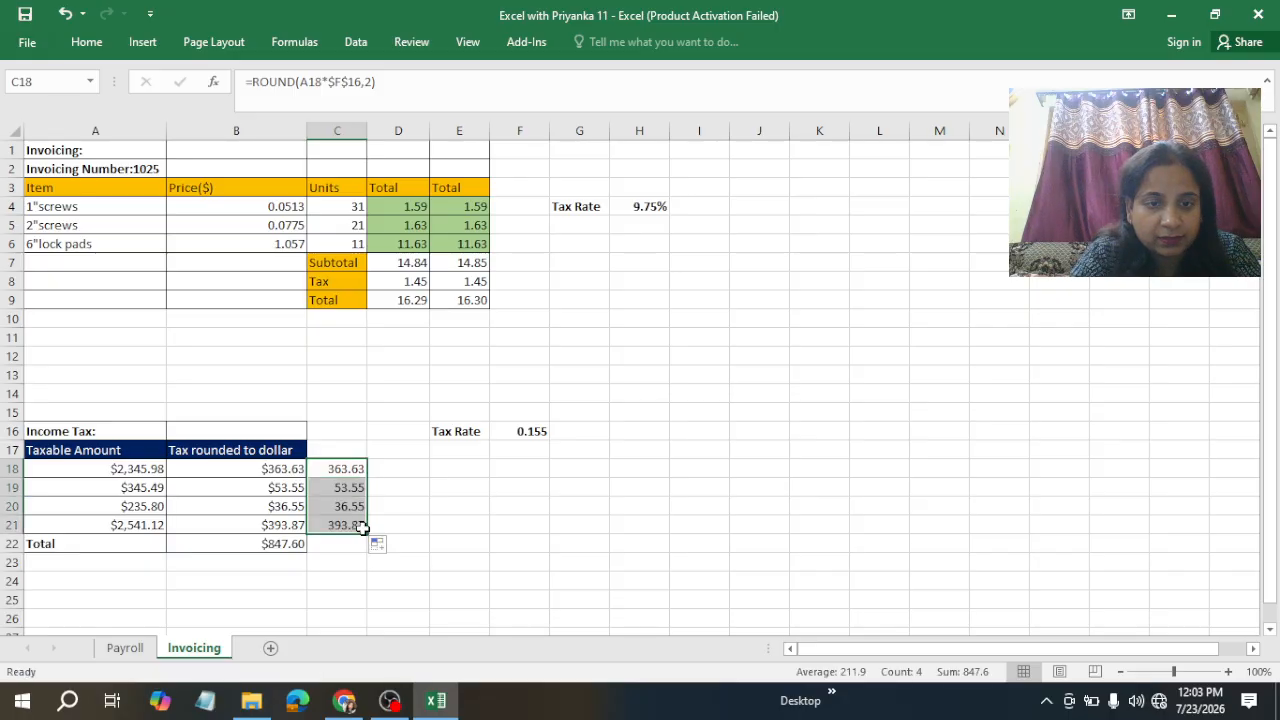
left_click(332, 545)
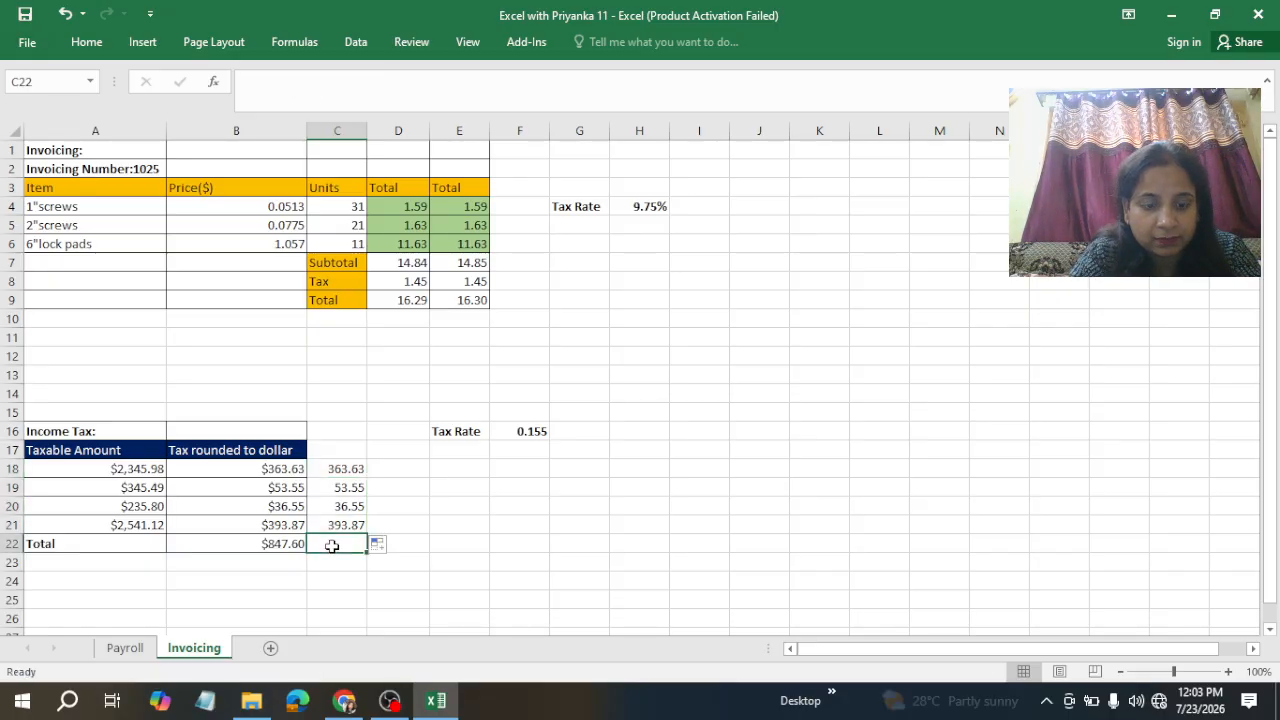
key("alt+equal")
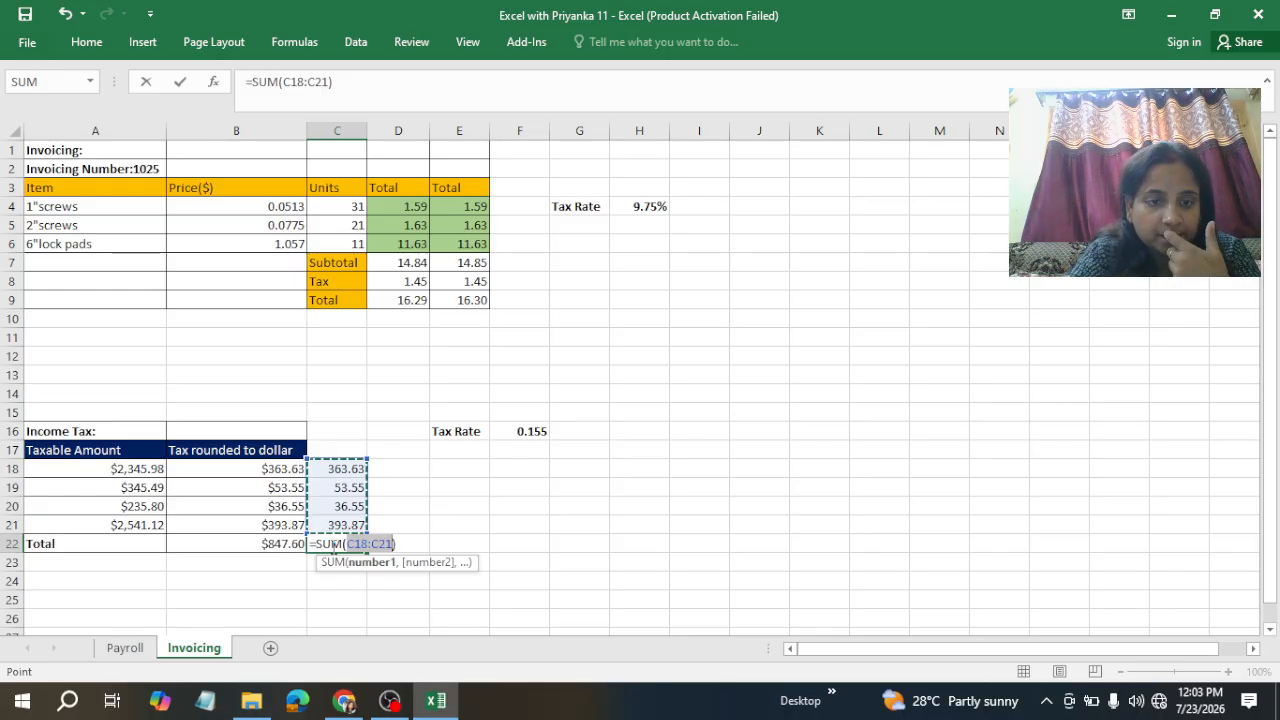
key("ctrl+Return")
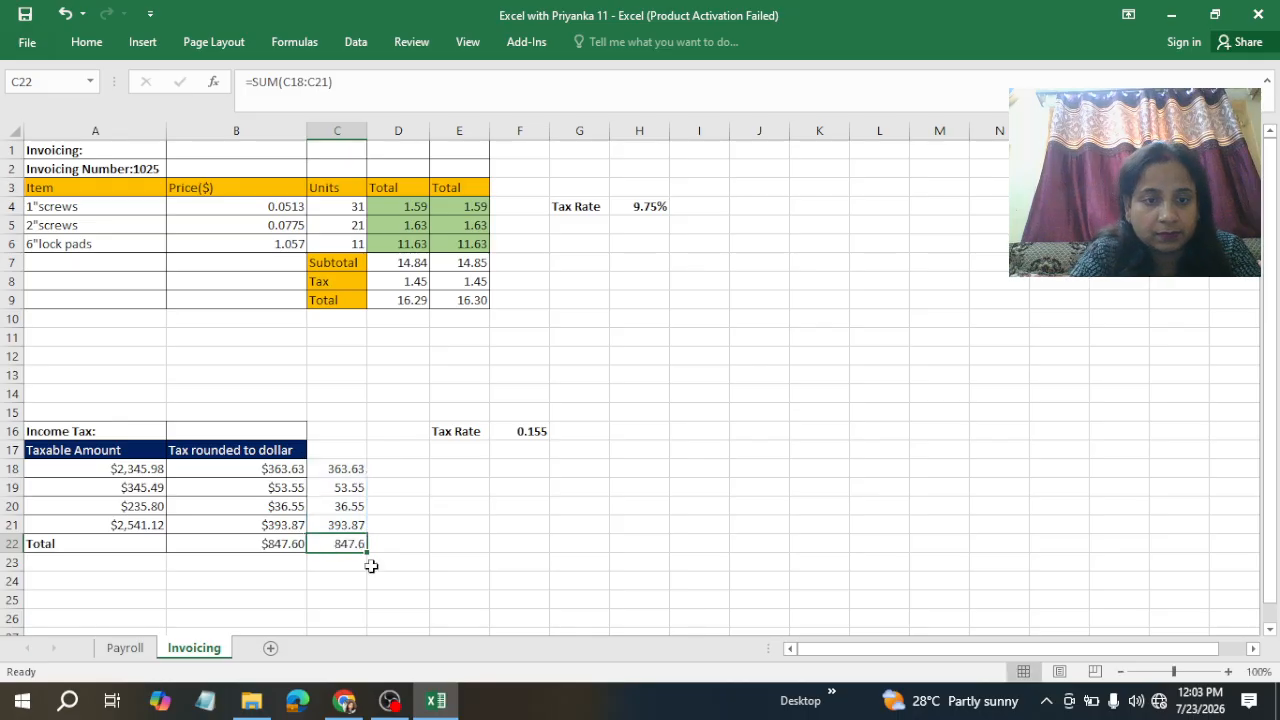
Step: Compare the rounded tax cells and their total with the unrounded tax column
left_click(402, 578)
left_click(341, 544)
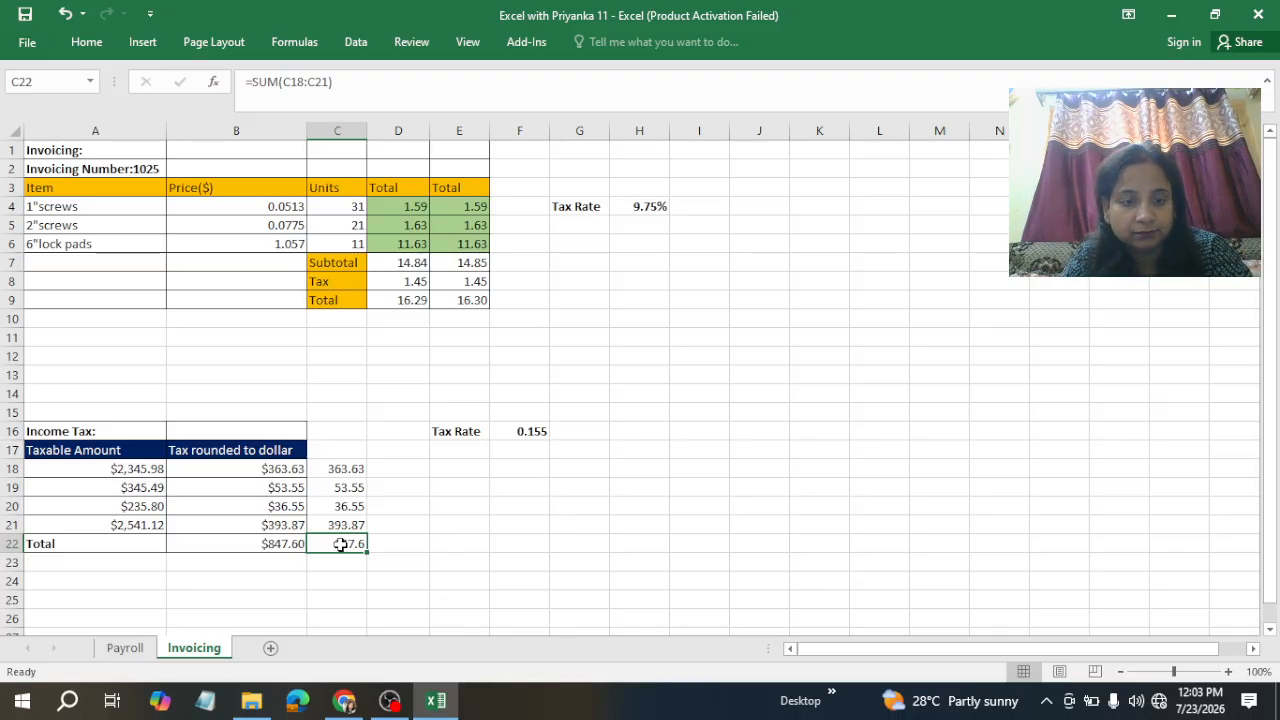
left_click(463, 543)
left_click(339, 548)
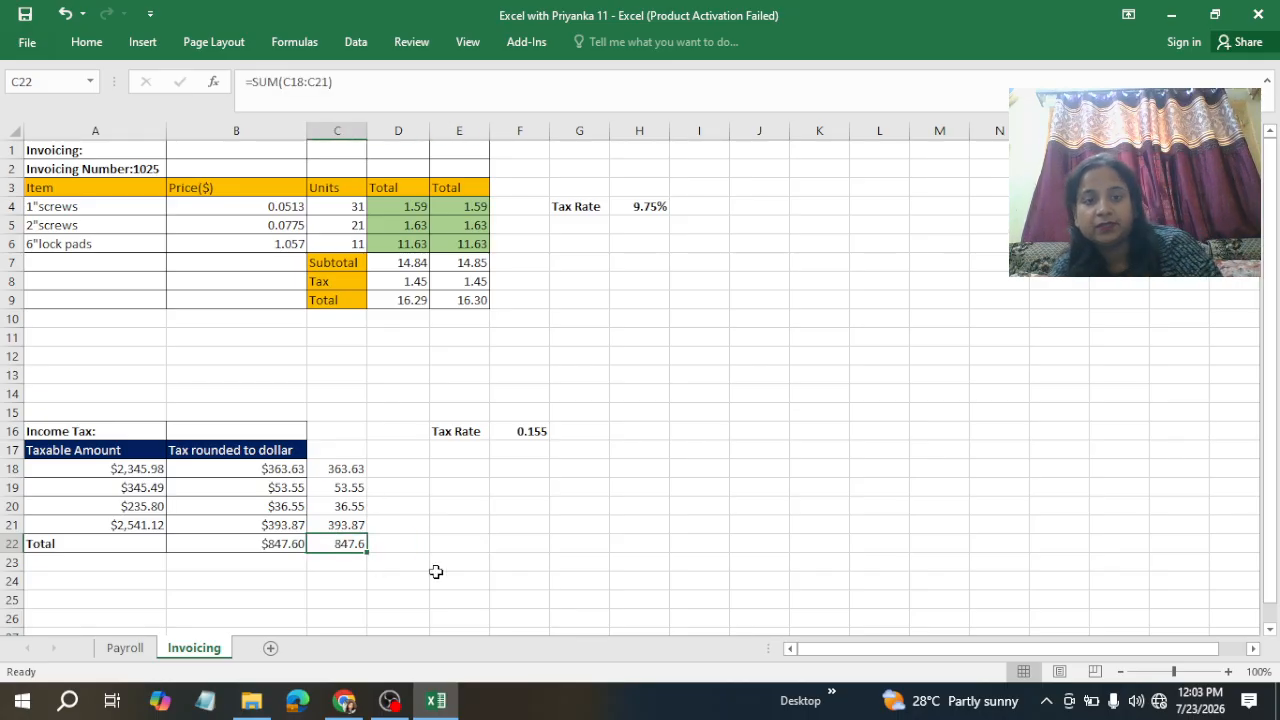
left_click(343, 525)
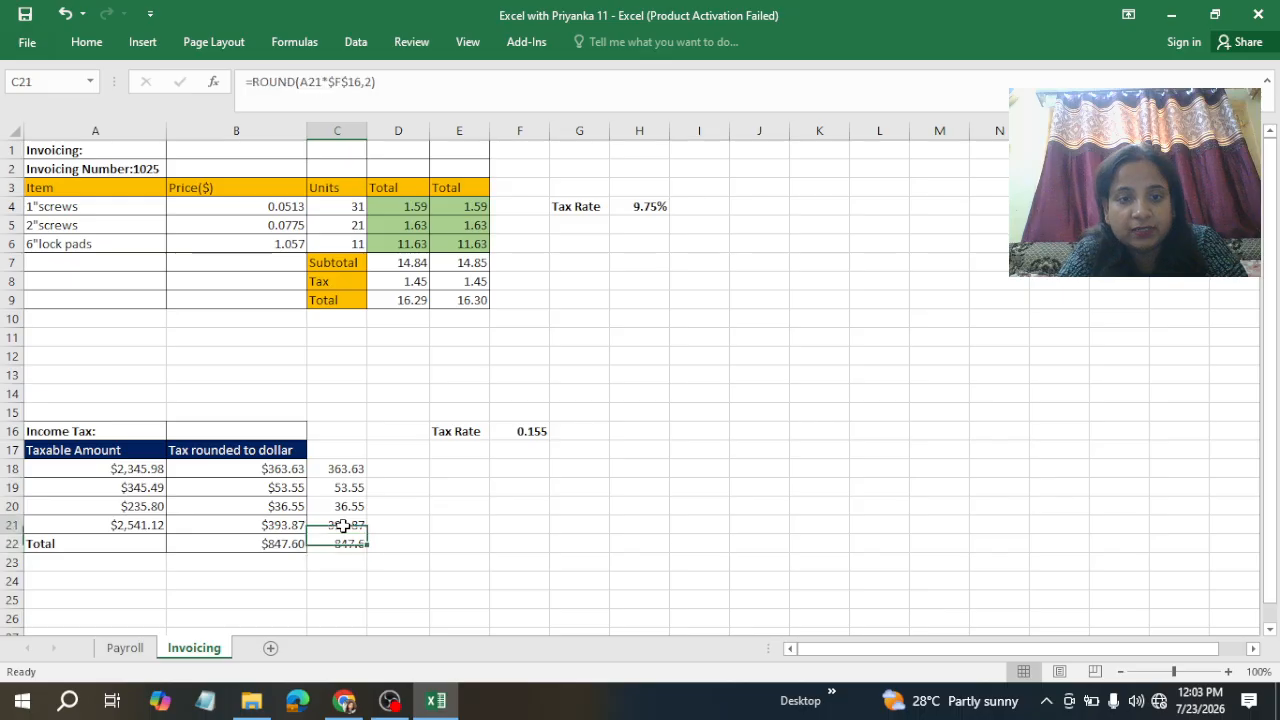
left_click(408, 519)
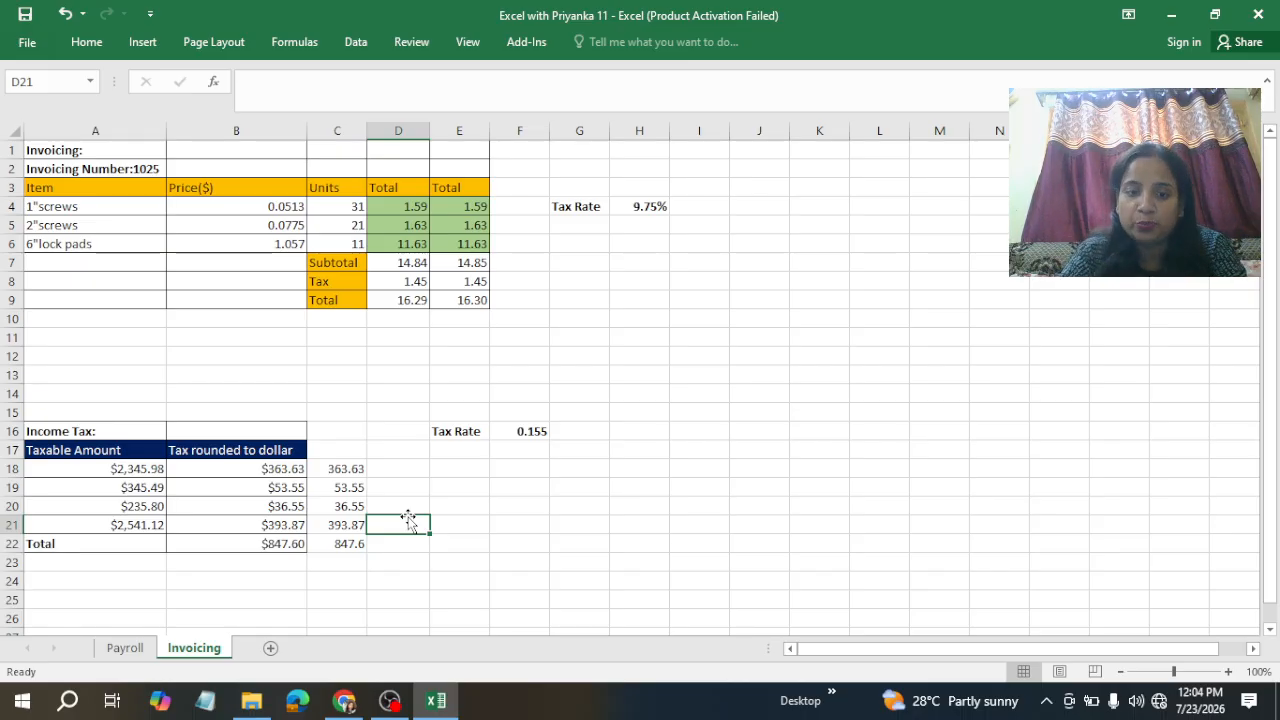
left_click(389, 700)
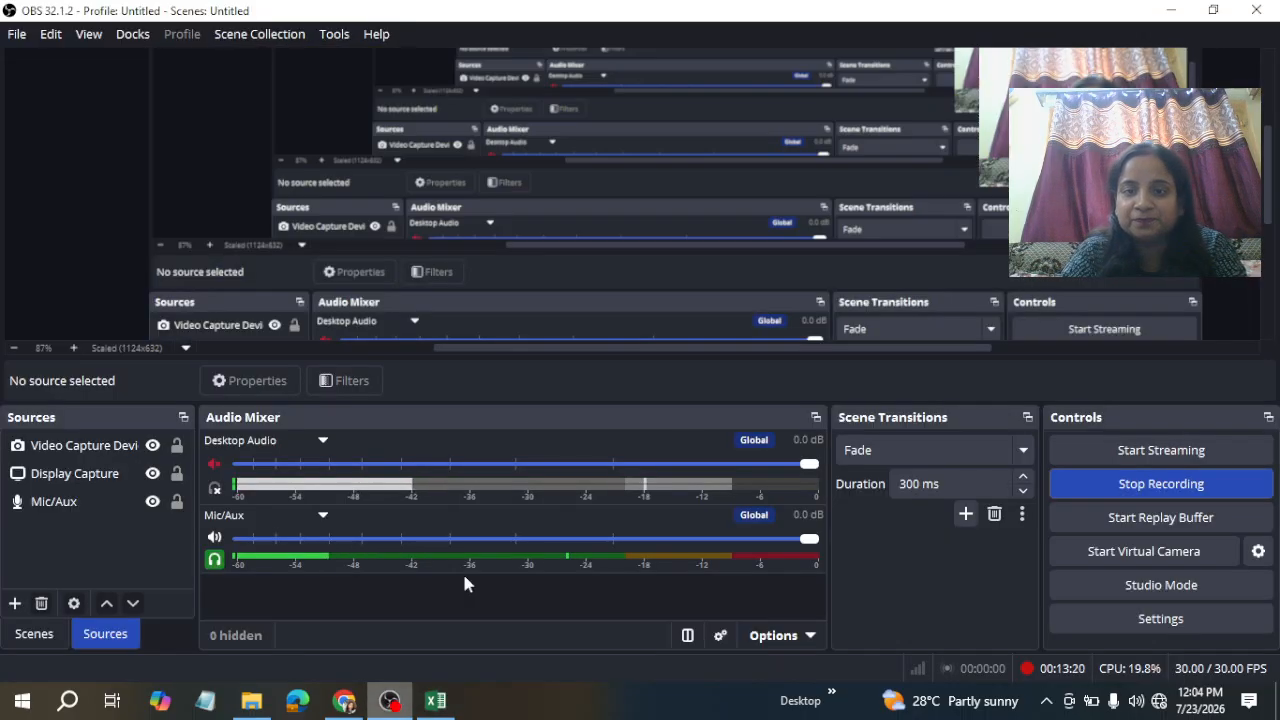